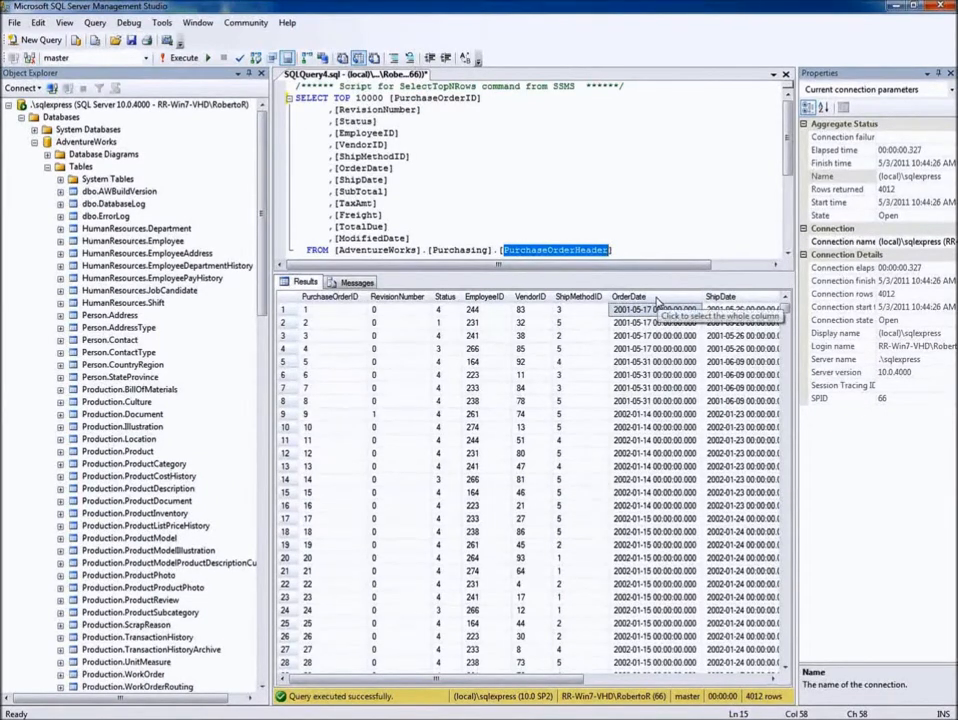
Examine the OrderDate values in the PurchaseOrderHeader query results
click(651, 297)
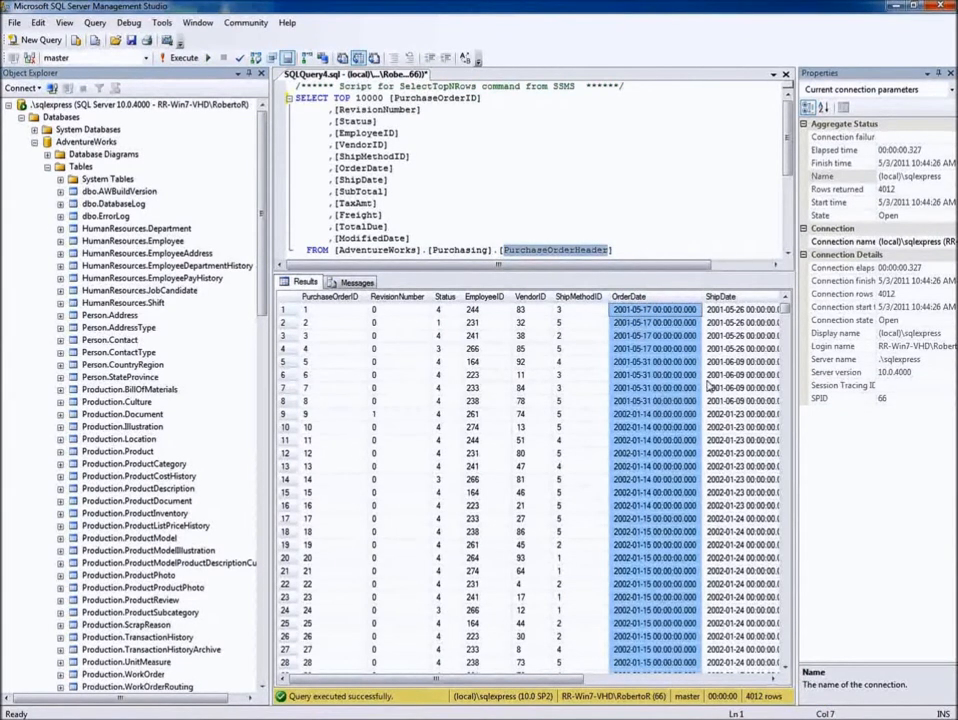
scroll(787, 318, down, 8)
mouse_move(787, 318)
mouse_down()
mouse_move(792, 474)
mouse_move(786, 309)
mouse_up()
Switch to ReportWorX Configurator and create a blank Excel 2007 report template under Templates
key(alt+Tab)
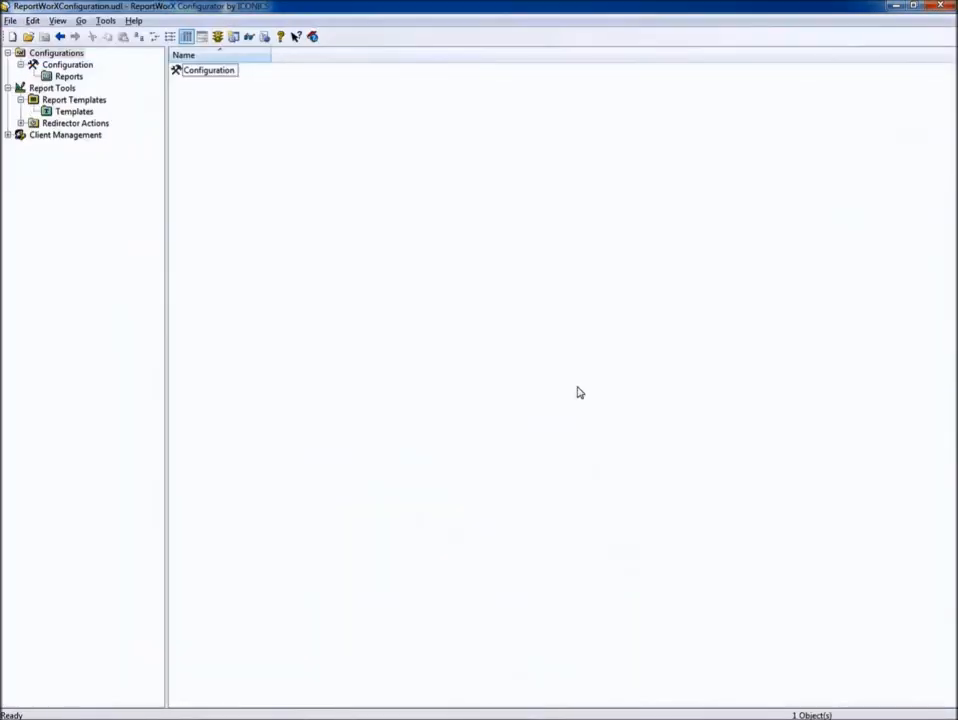
right_click(87, 116)
click(107, 122)
click(245, 123)
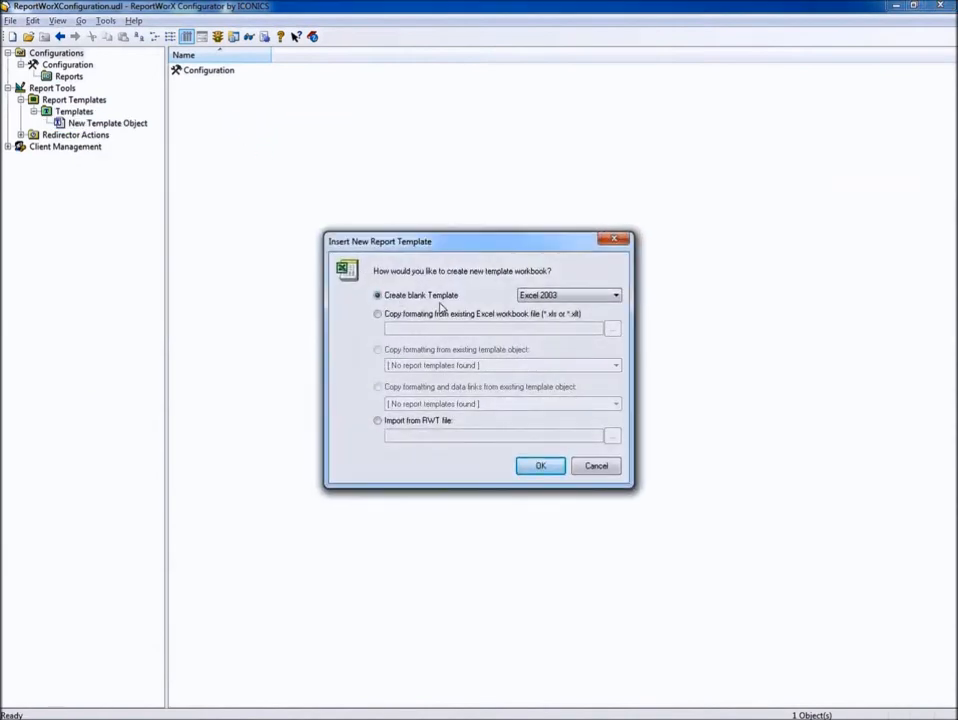
click(552, 296)
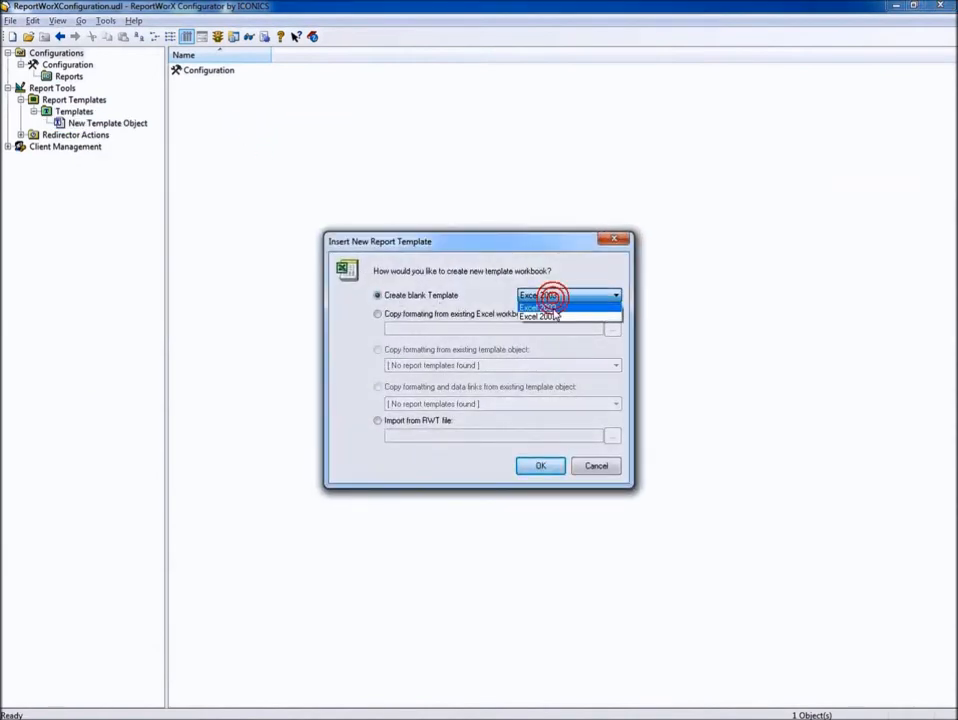
click(554, 318)
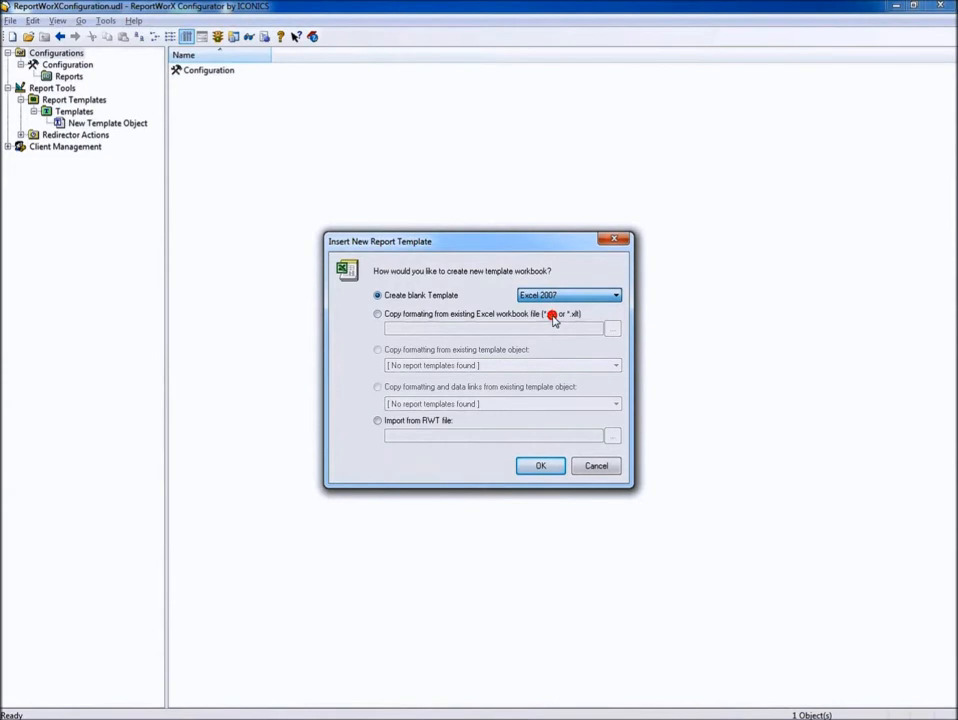
click(540, 466)
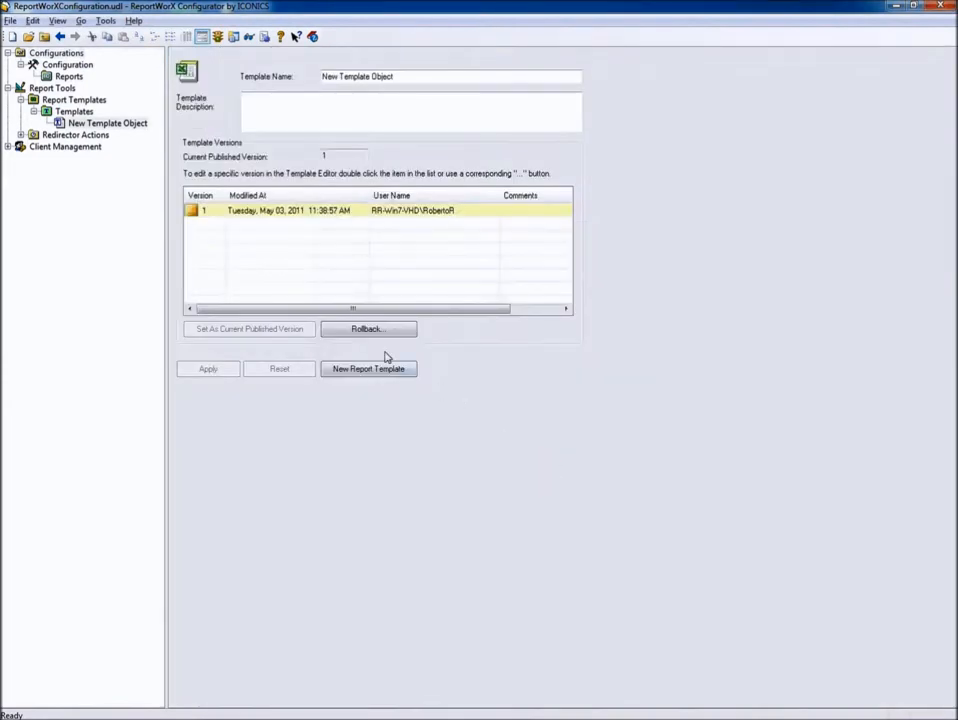
Rename the new report template as MyTemplate and apply the change
double_click(331, 77)
text(My)
key(ctrl+Right)
key(shift+End)
key(Delete)
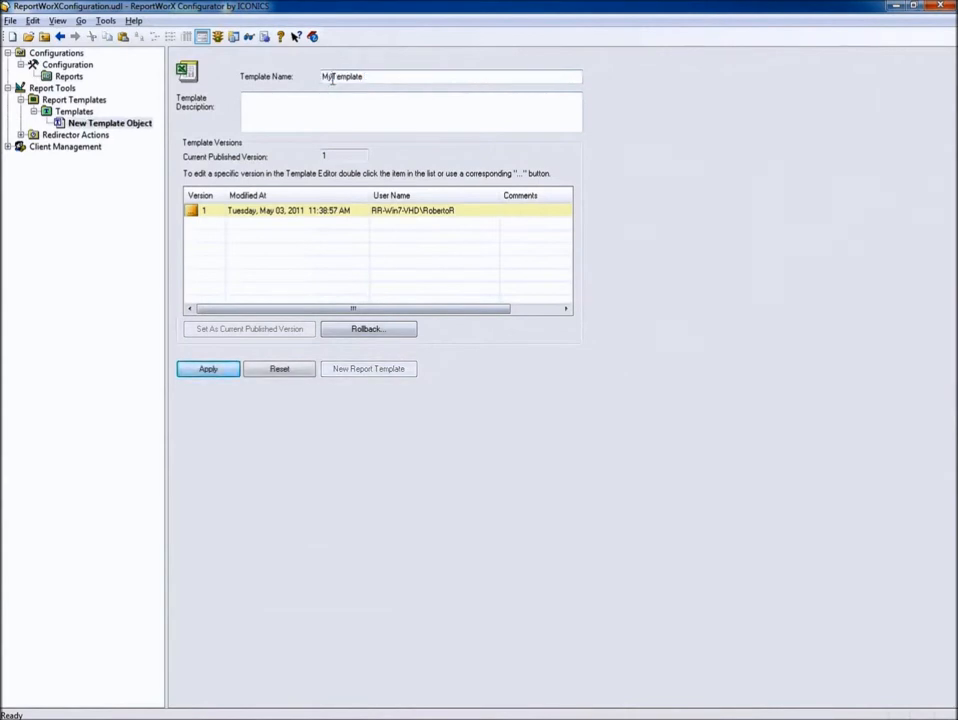
click(213, 370)
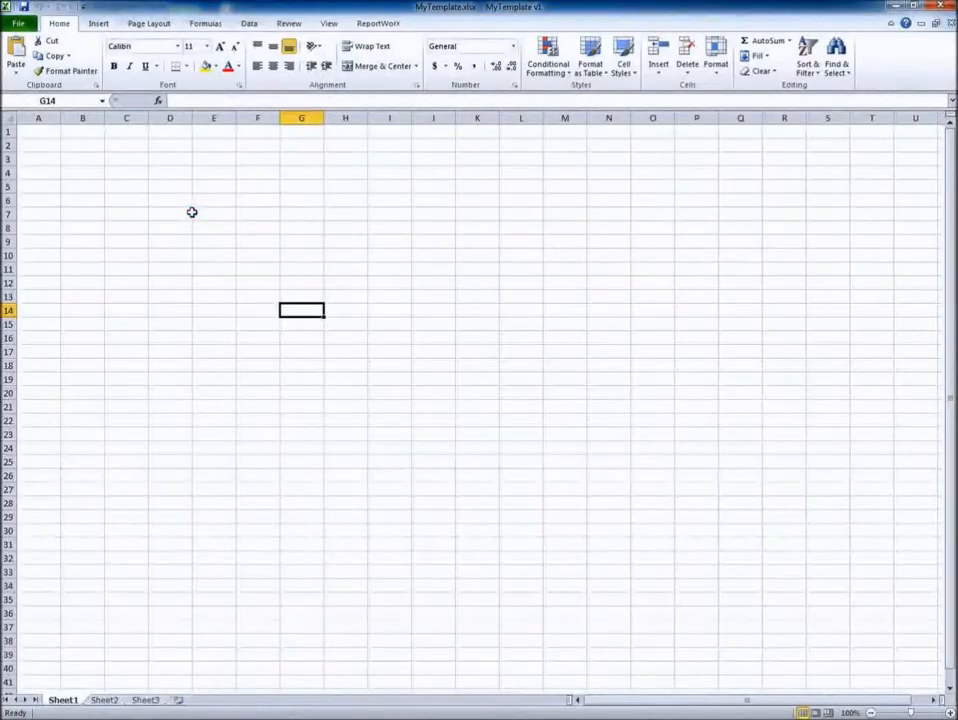
click(45, 134)
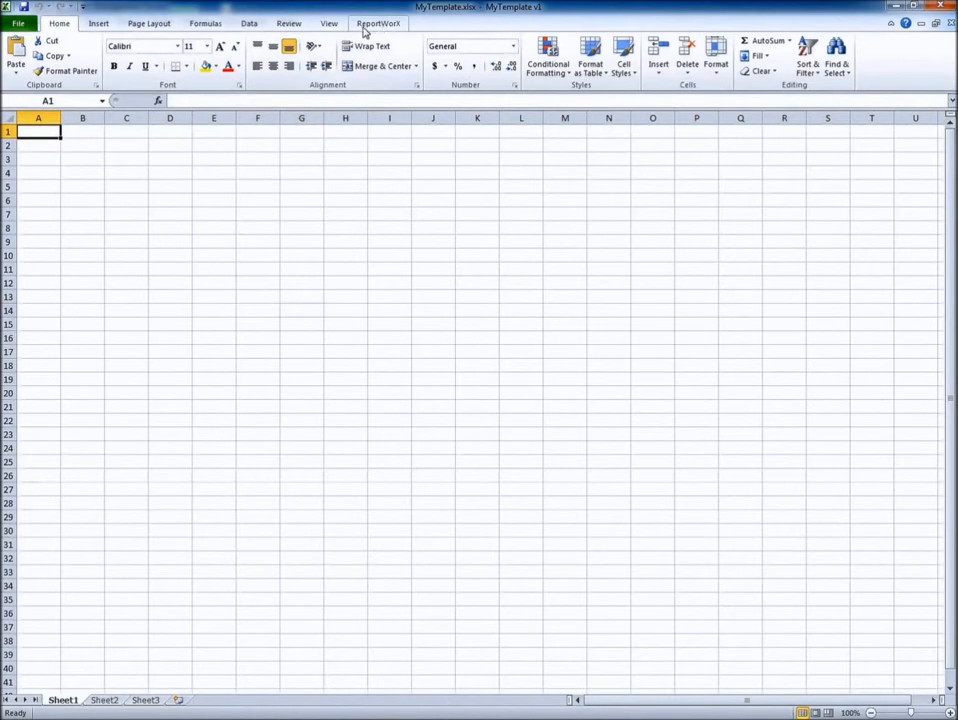
click(368, 28)
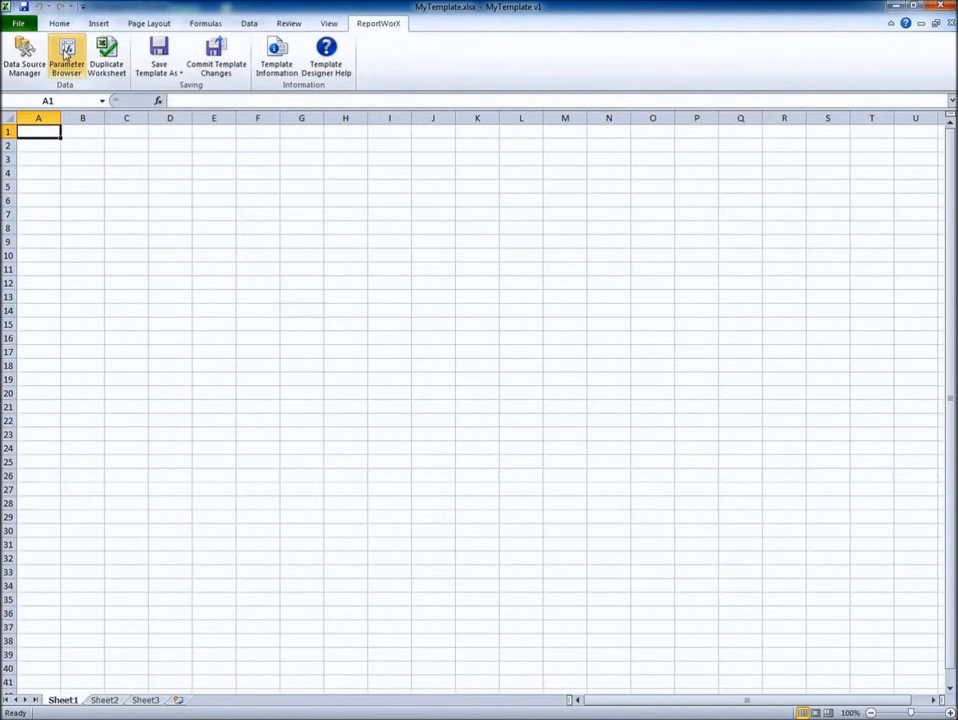
click(65, 68)
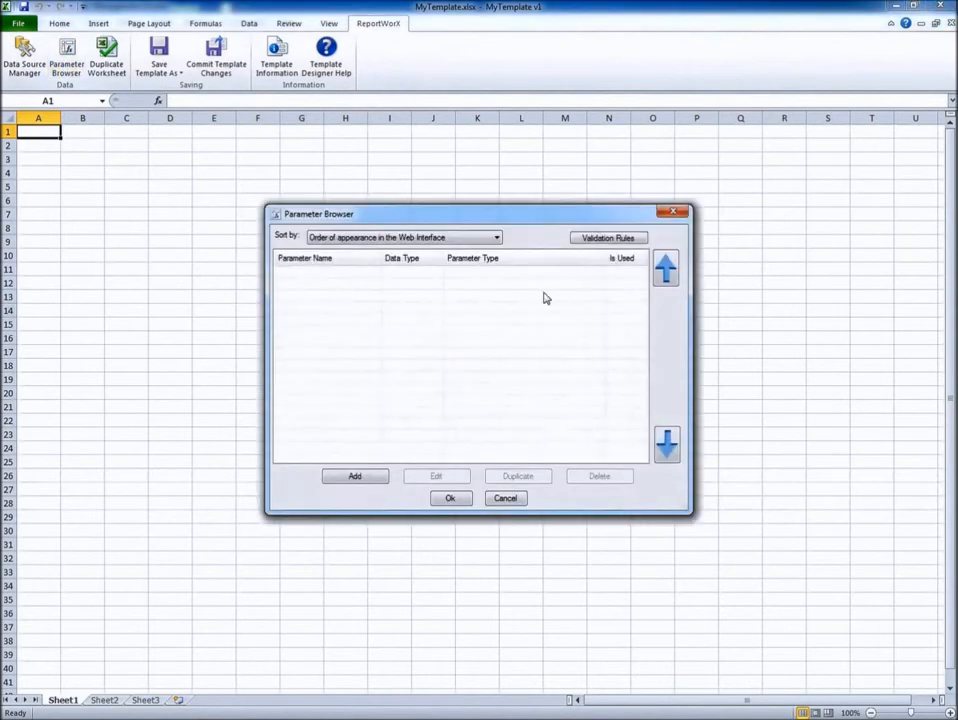
click(355, 477)
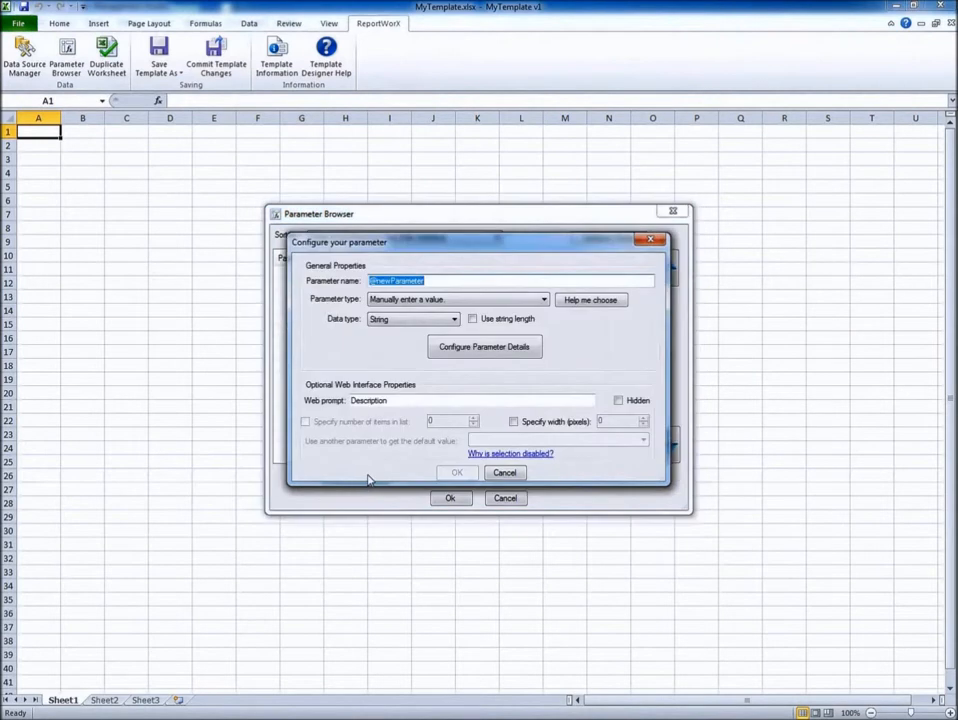
key(Right)
text(O)
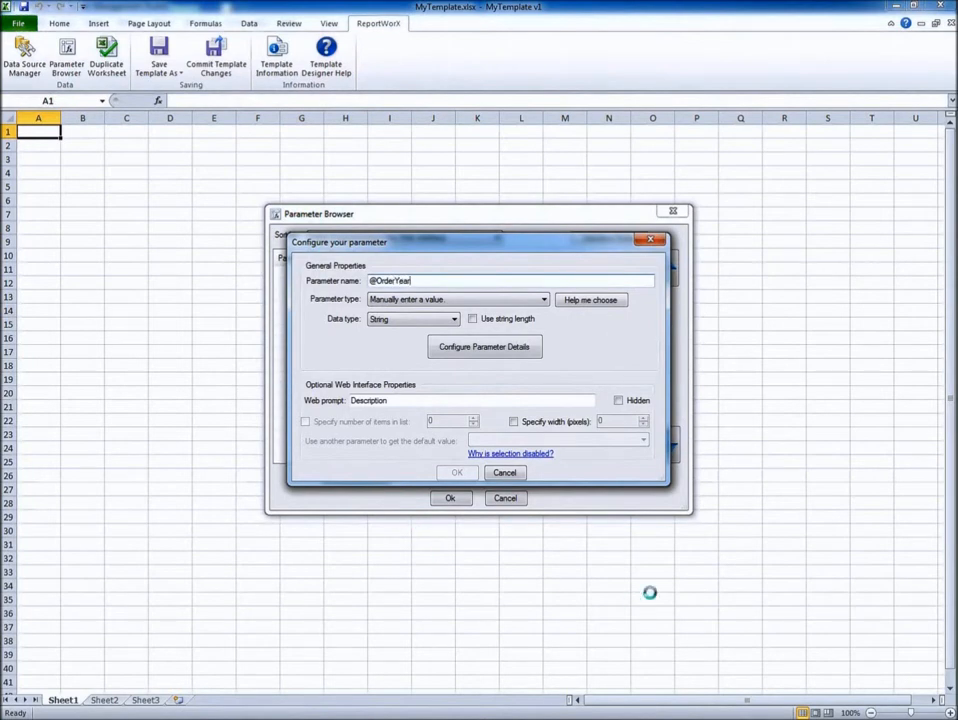
click(452, 307)
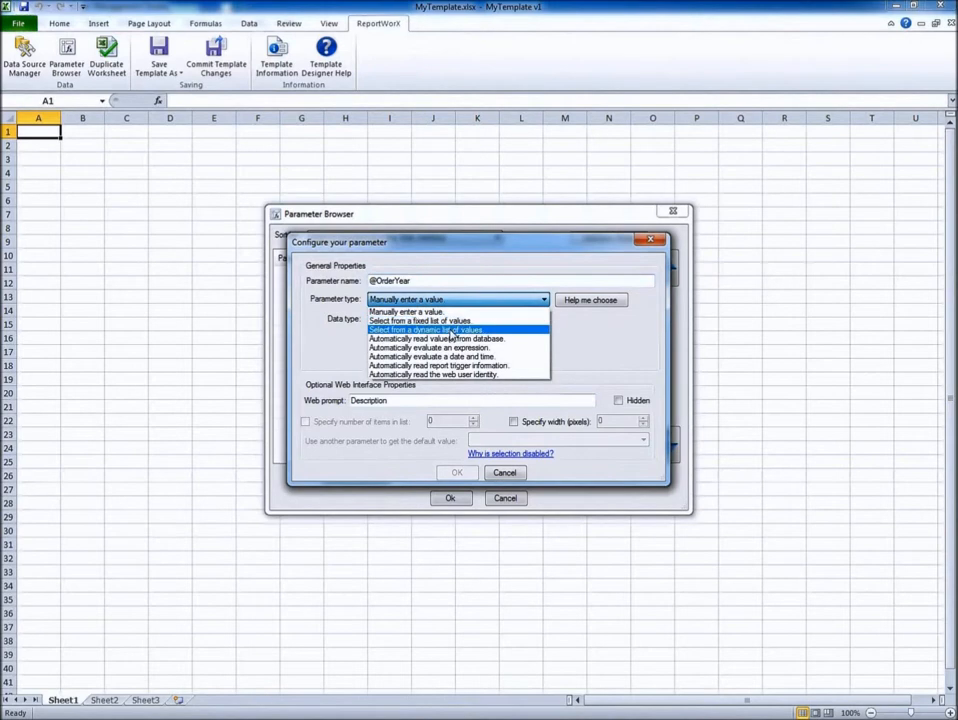
click(450, 331)
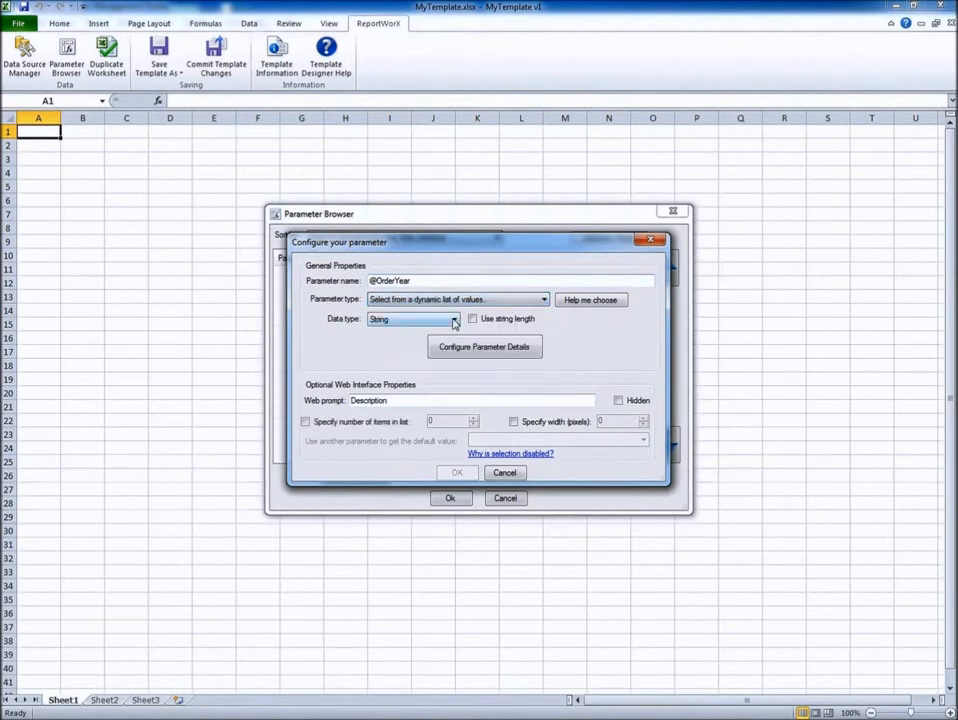
click(453, 320)
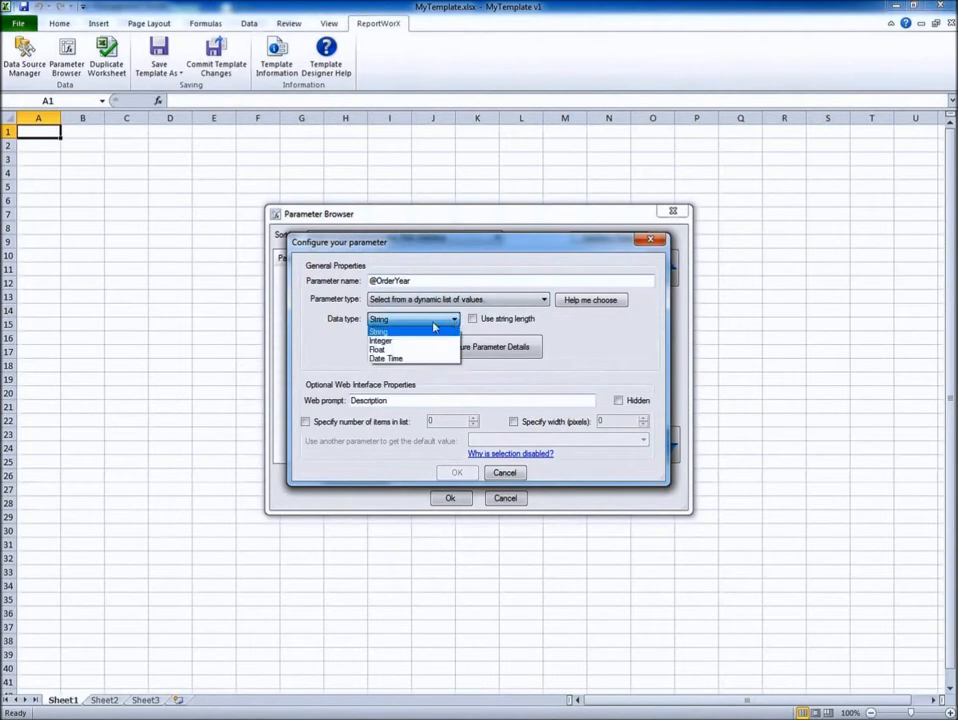
click(397, 342)
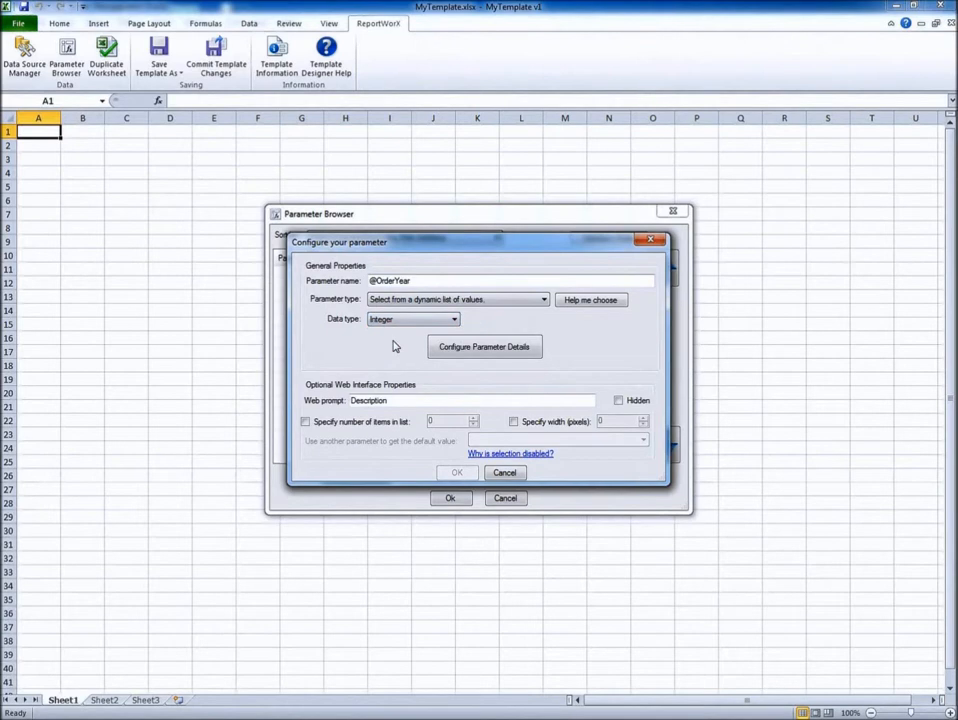
click(398, 401)
double_click(401, 401)
text(Order Year)
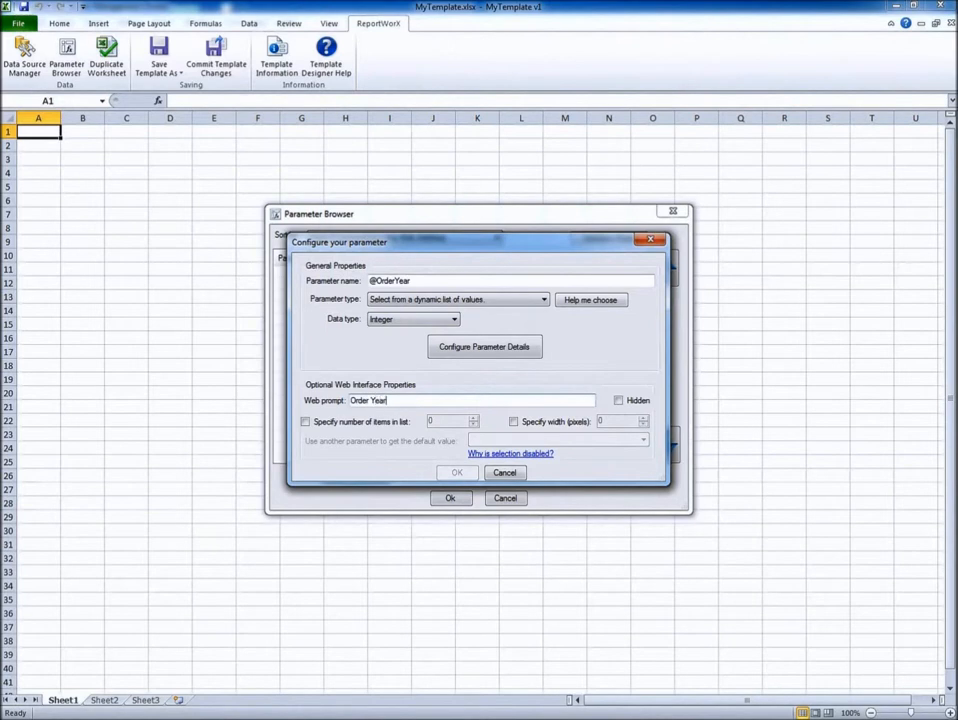
click(487, 357)
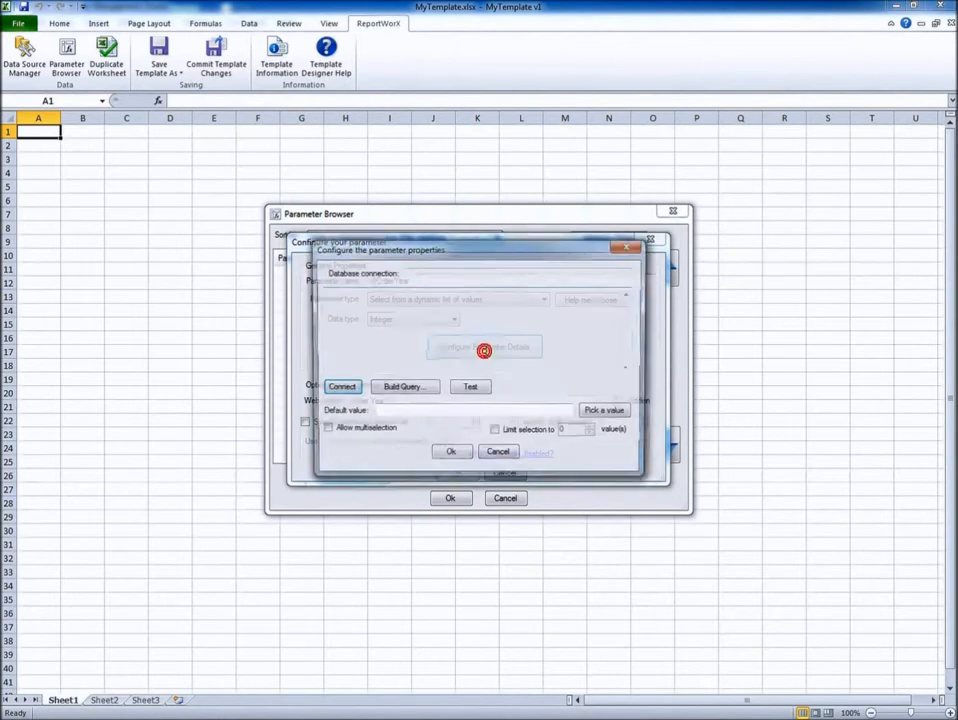
click(338, 388)
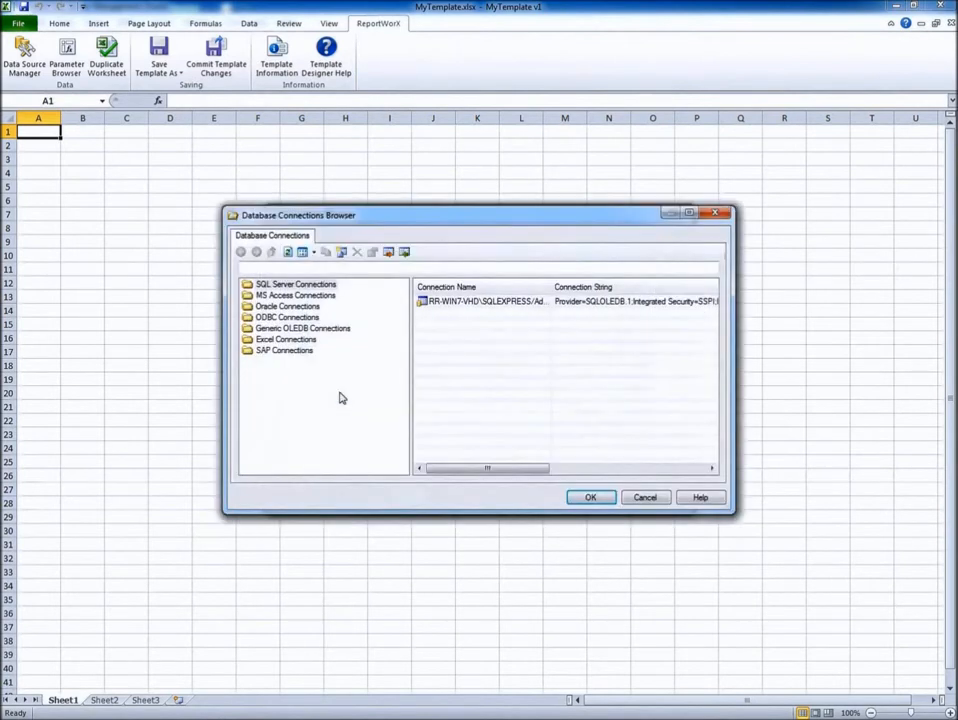
click(457, 303)
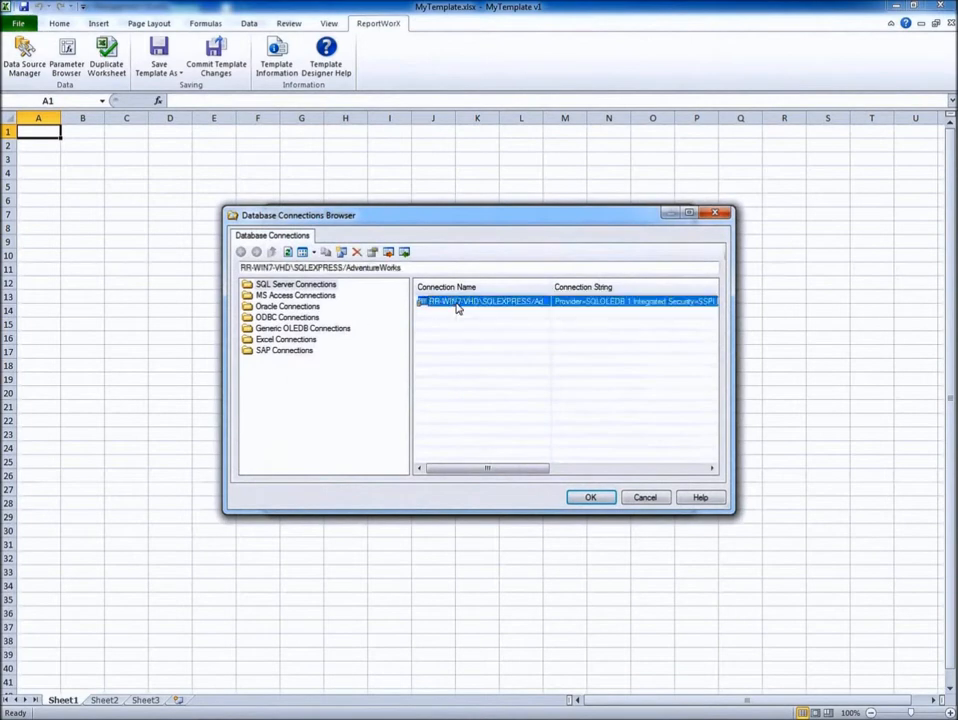
mouse_move(550, 287)
mouse_down()
mouse_move(610, 289)
mouse_move(557, 287)
mouse_up()
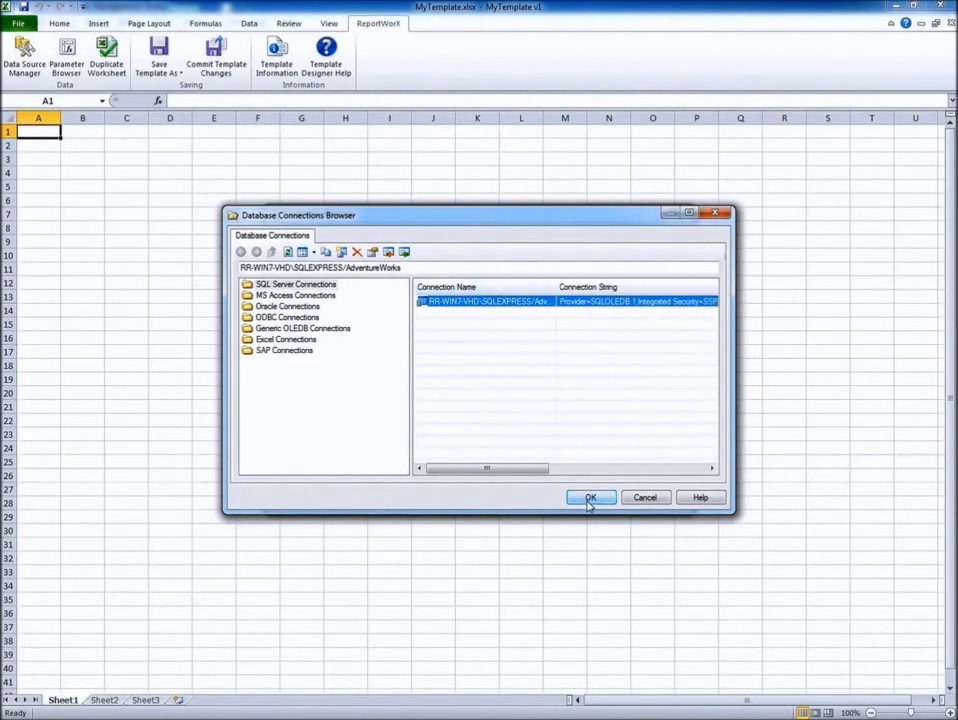
click(590, 498)
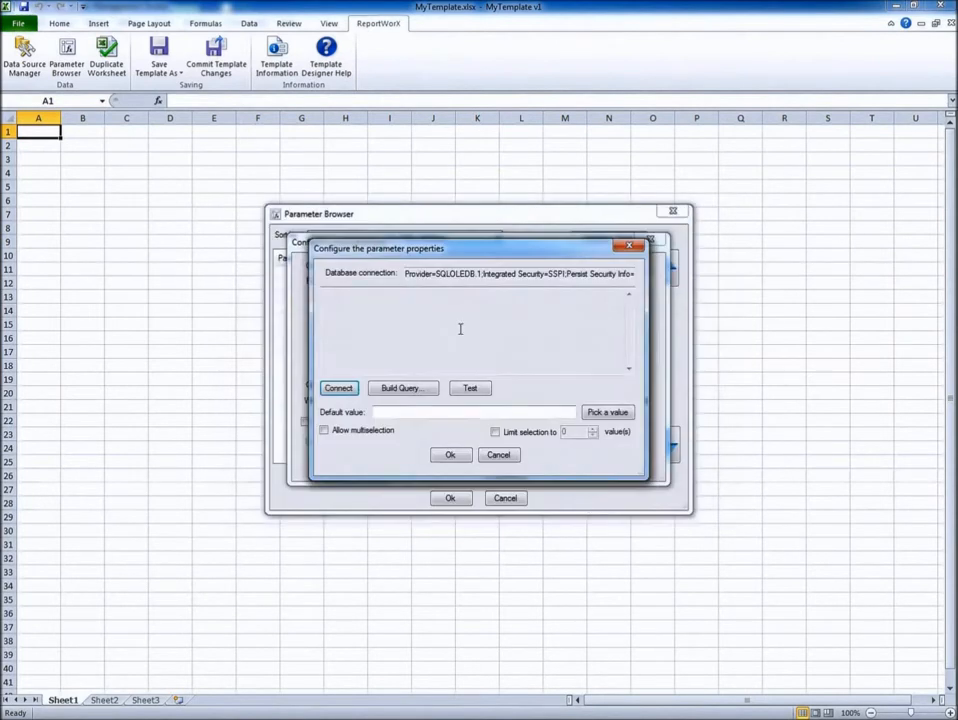
Start an advanced query for the parameter and add the PurchaseOrderHeader table from the Purchasing schema
click(403, 391)
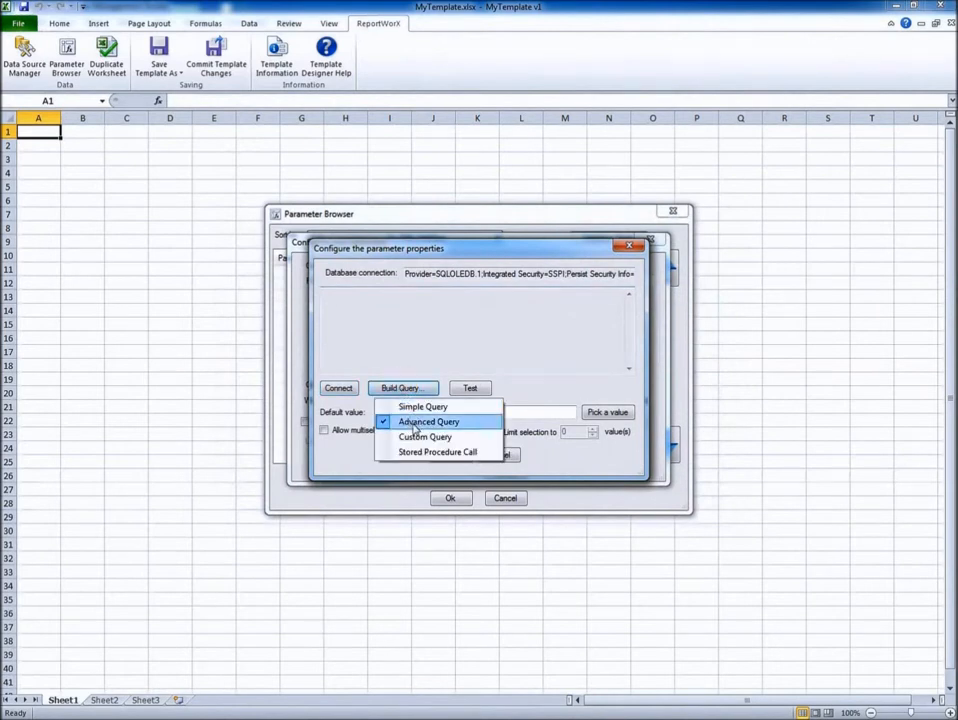
click(413, 425)
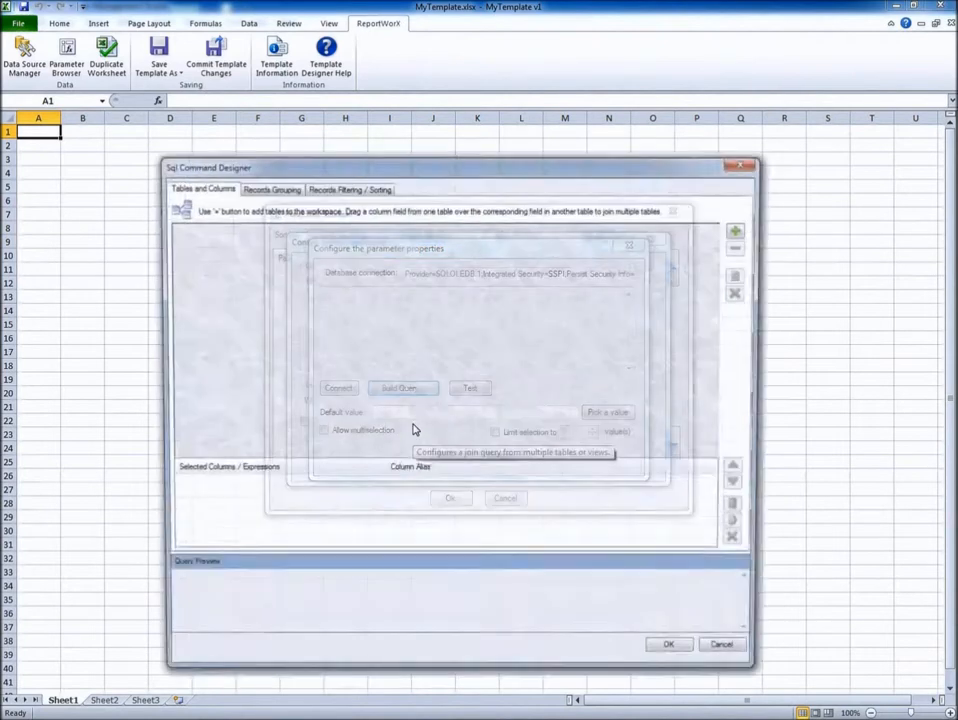
drag(383, 167, 397, 104)
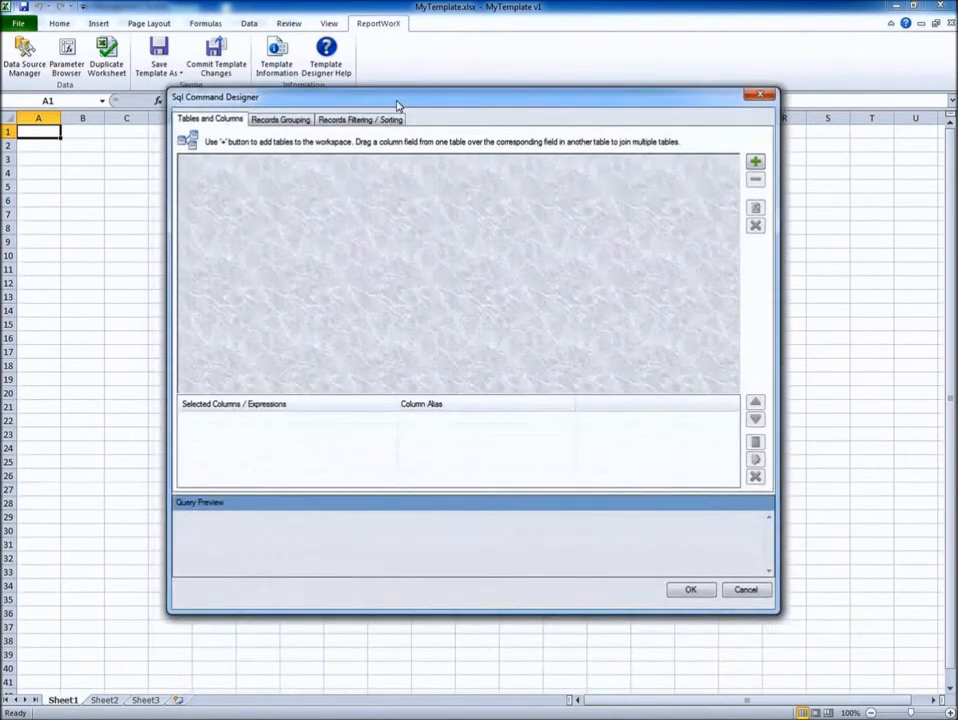
click(754, 163)
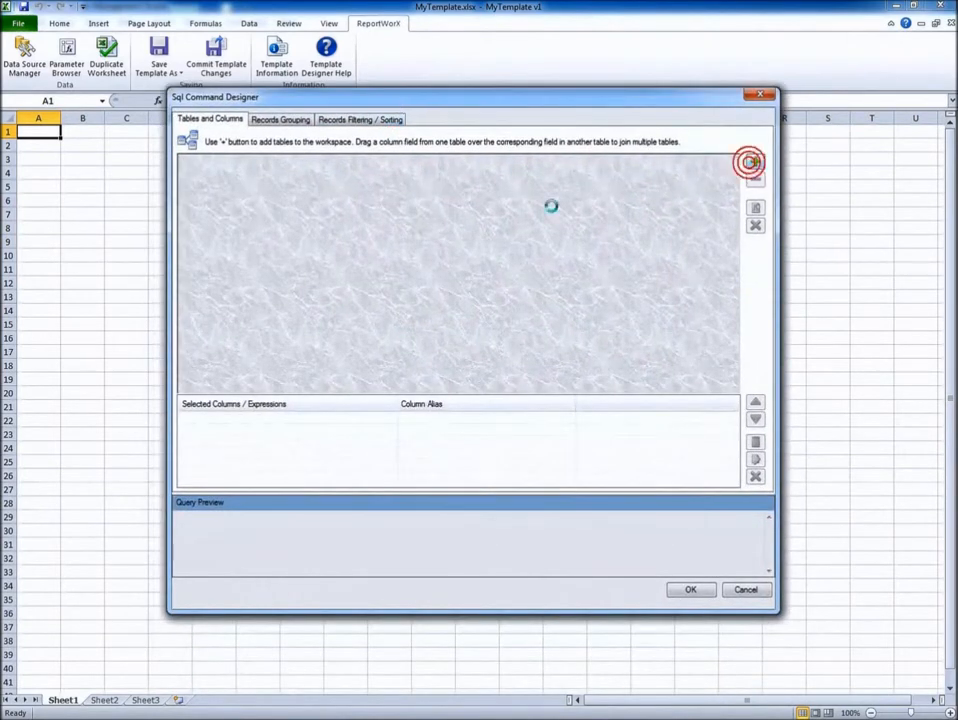
click(327, 305)
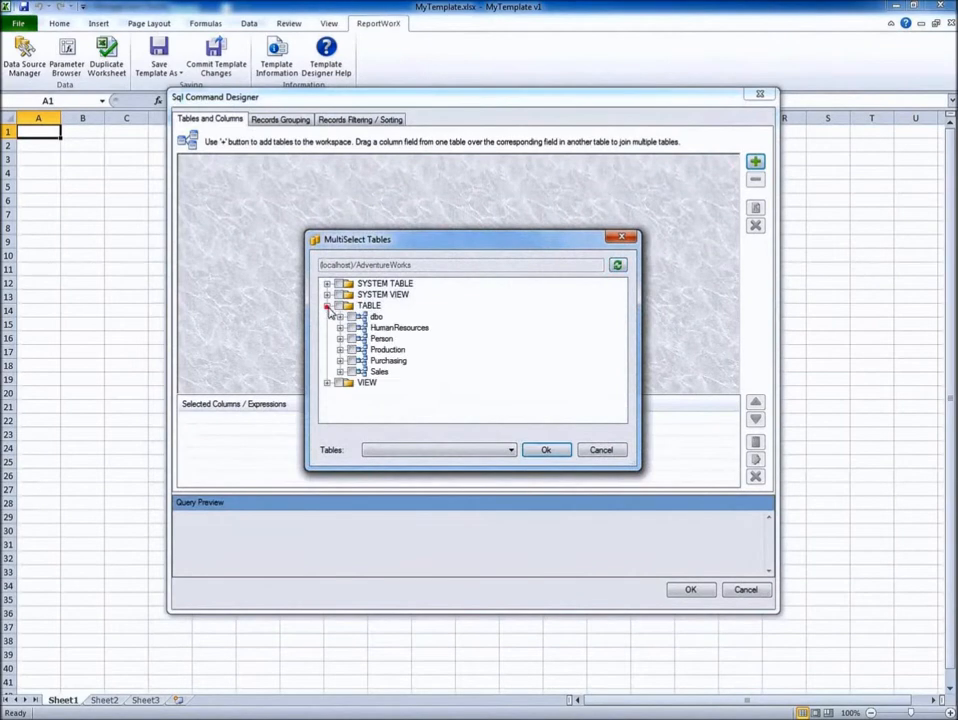
click(340, 361)
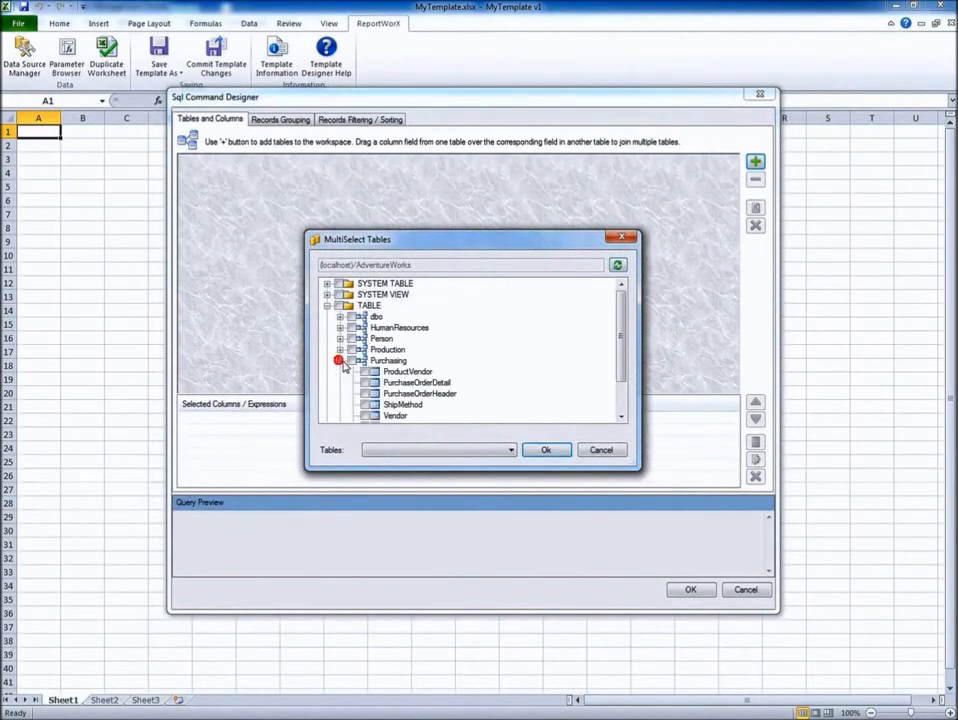
scroll(342, 366, down, 1)
click(370, 361)
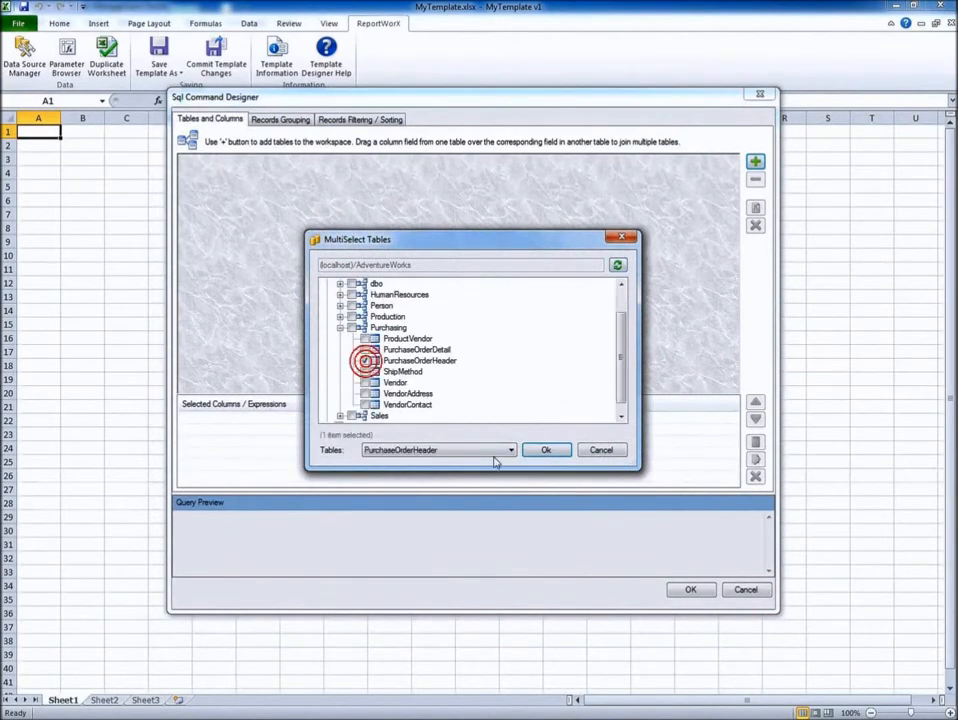
click(547, 451)
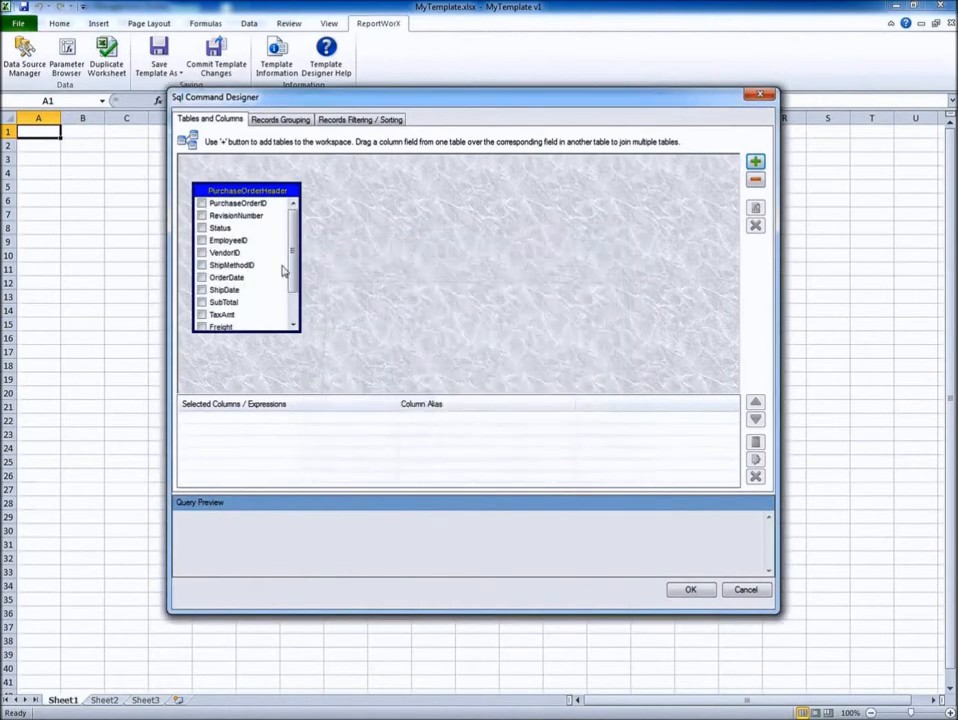
Include the OrderDate column of PurchaseOrderHeader in the query and accept the query
drag(240, 191, 340, 186)
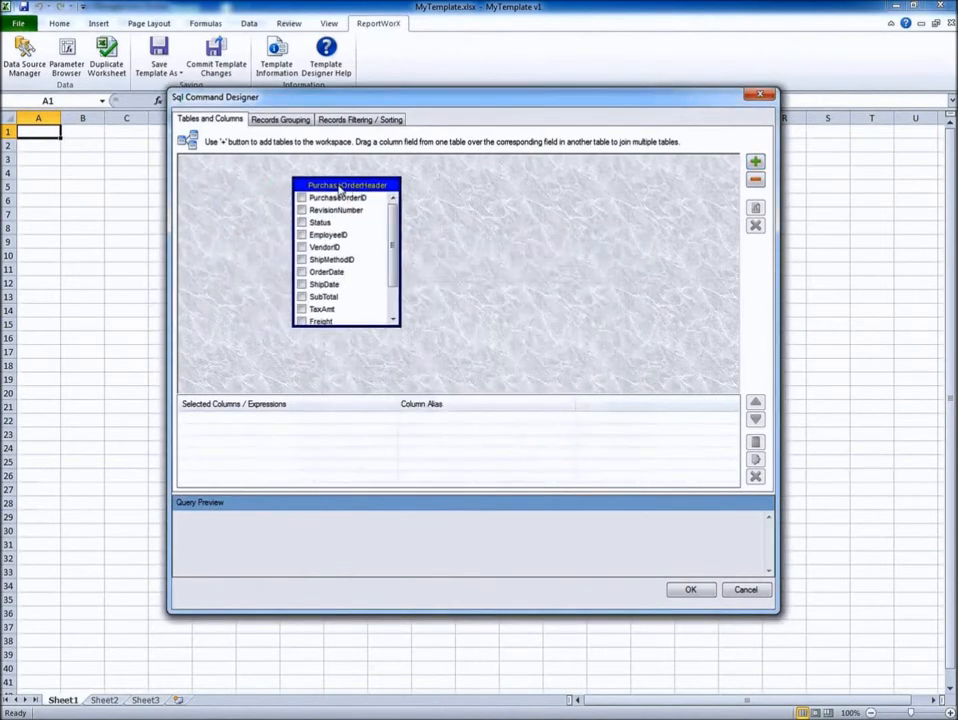
click(302, 272)
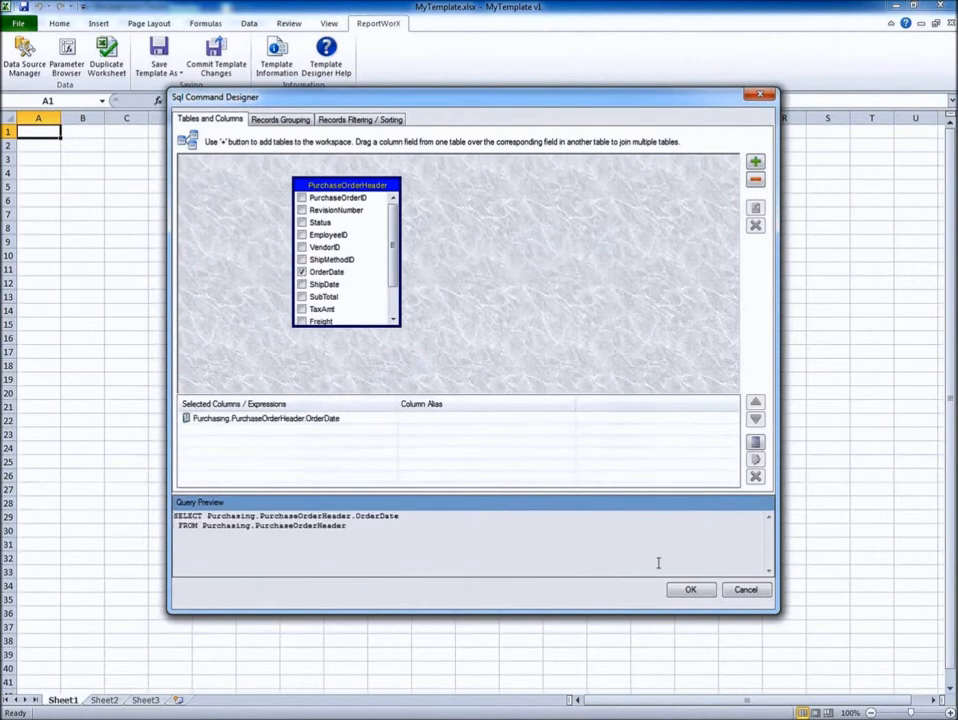
click(686, 590)
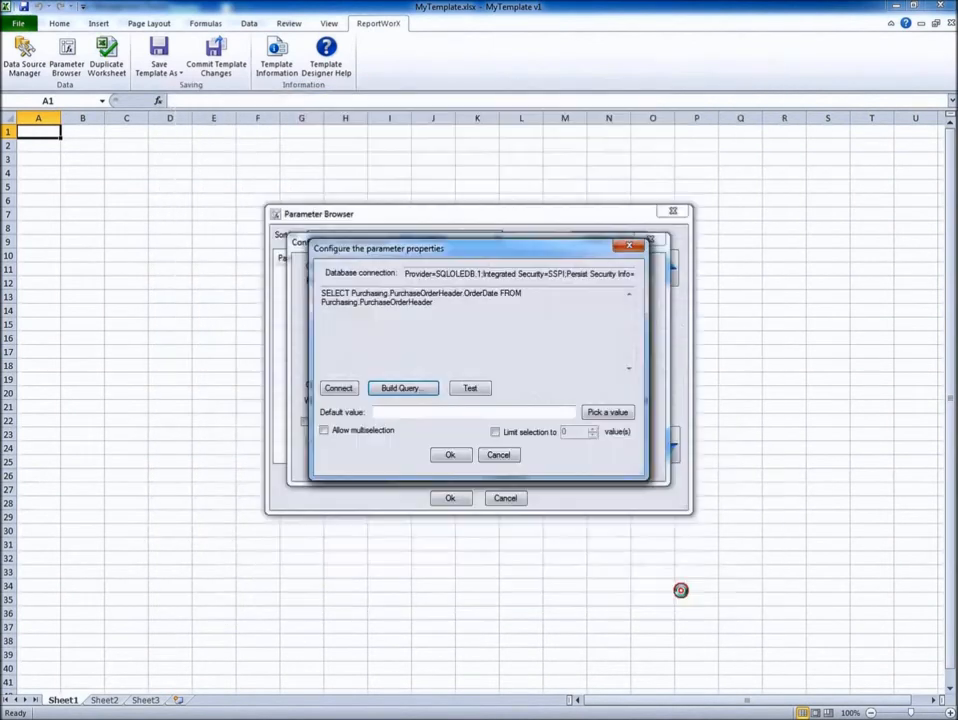
Edit the parameter's SQL as a custom query so it selects DISTINCT DATEPART(year, Purchasing.PurchaseOrderHeader.OrderDate) AS OrderYear
click(405, 390)
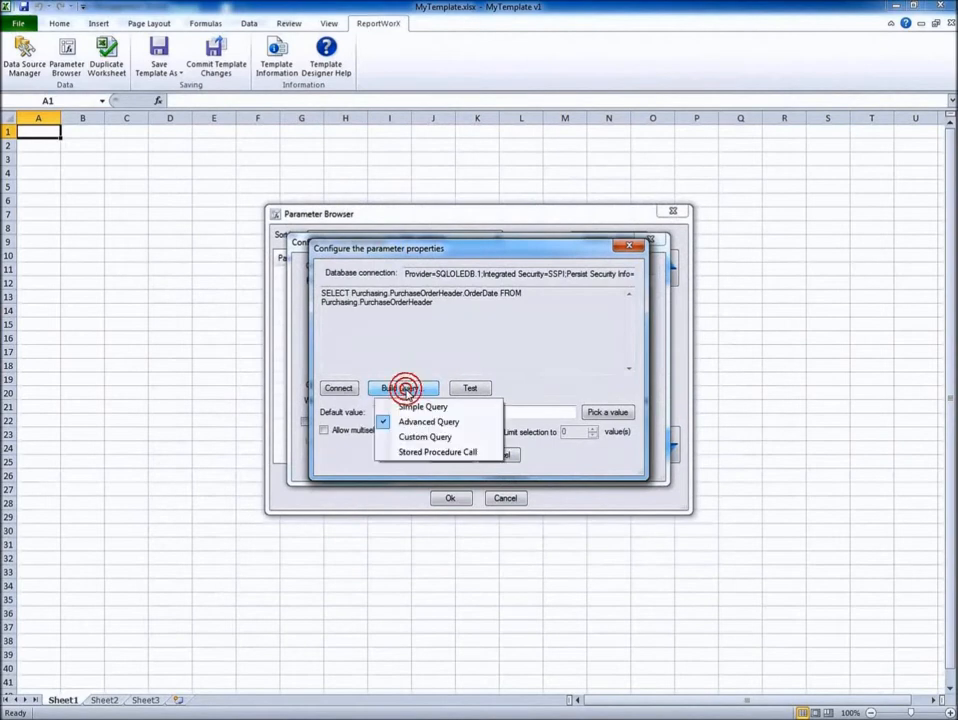
click(413, 438)
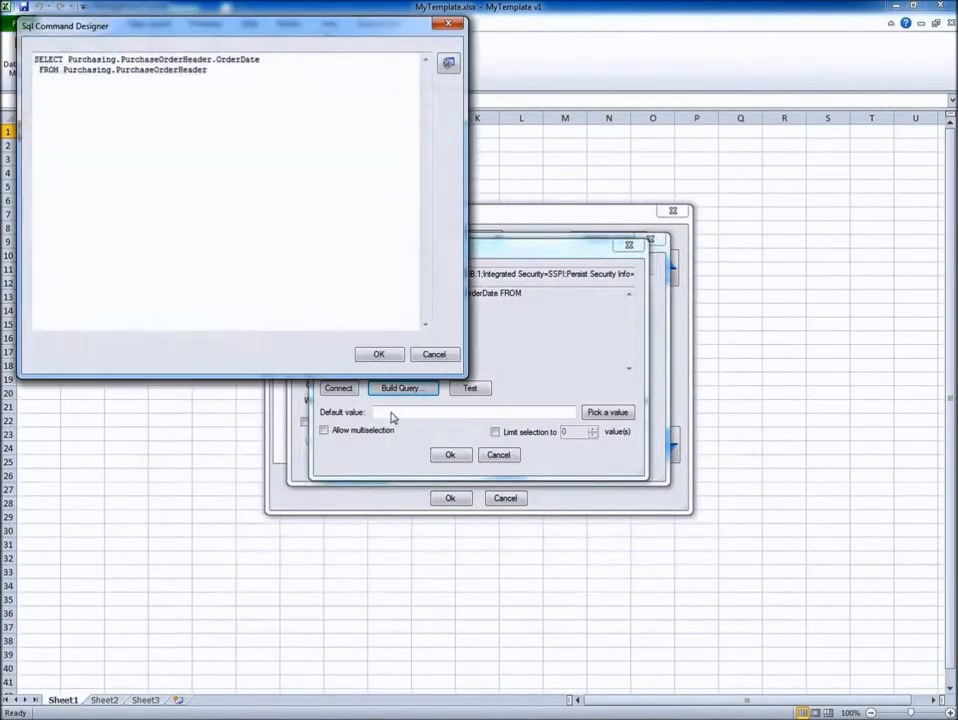
drag(155, 40, 301, 158)
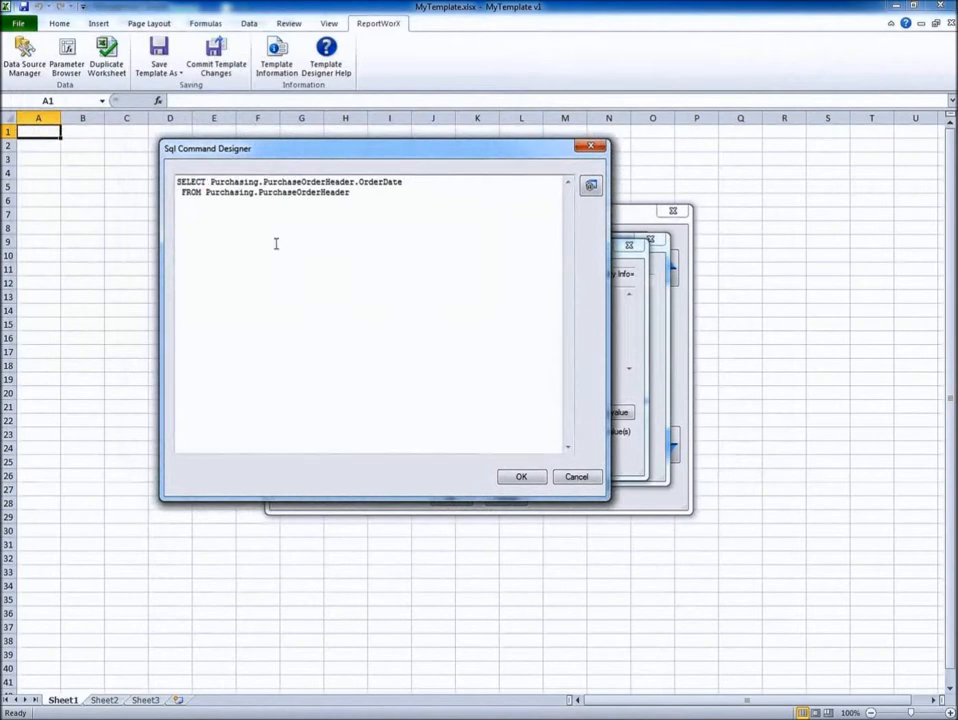
click(209, 183)
text(DISTINCT)
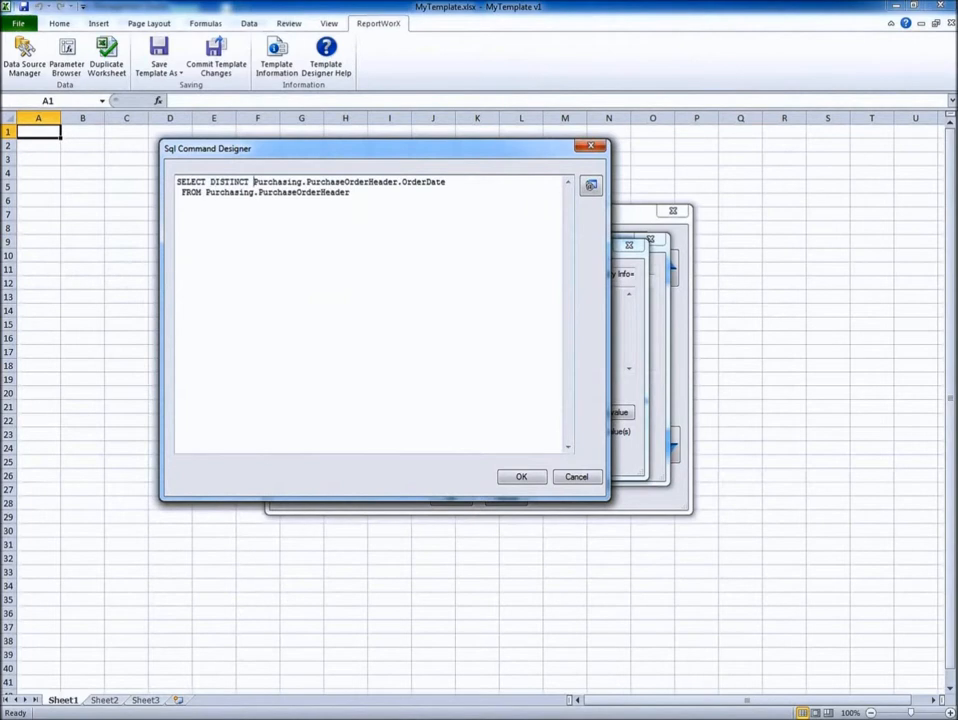
text( DATEPART)
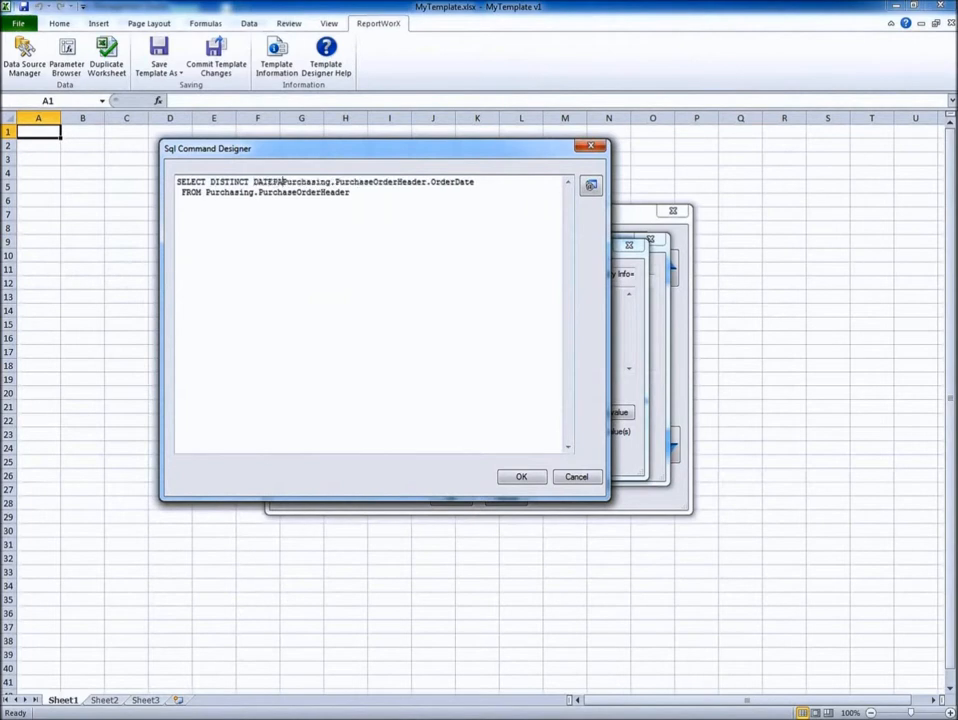
text((year,)
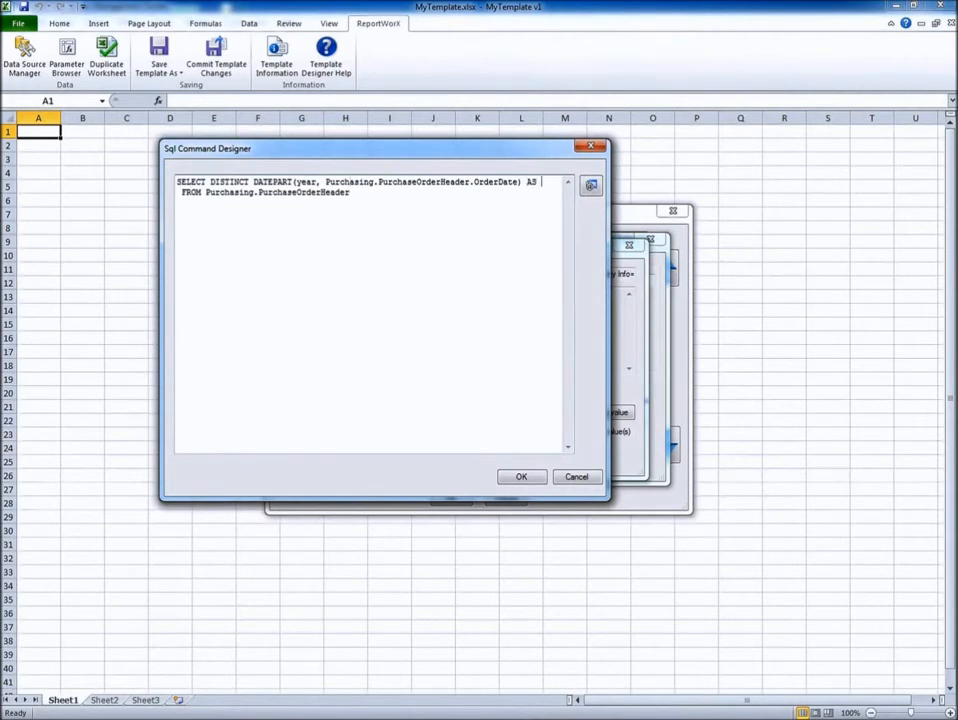
text(AS OrderYear)
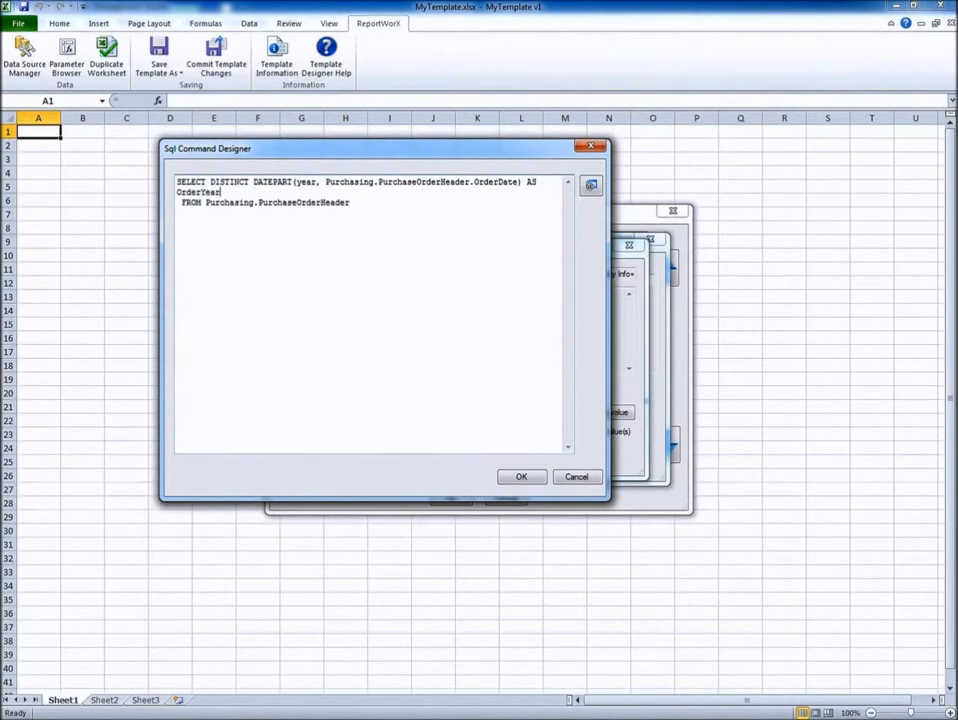
Add the clause ORDER BY OrderYear at the end of the parameter query and accept the SQL
key(Return)
text(ORDER BY Order)
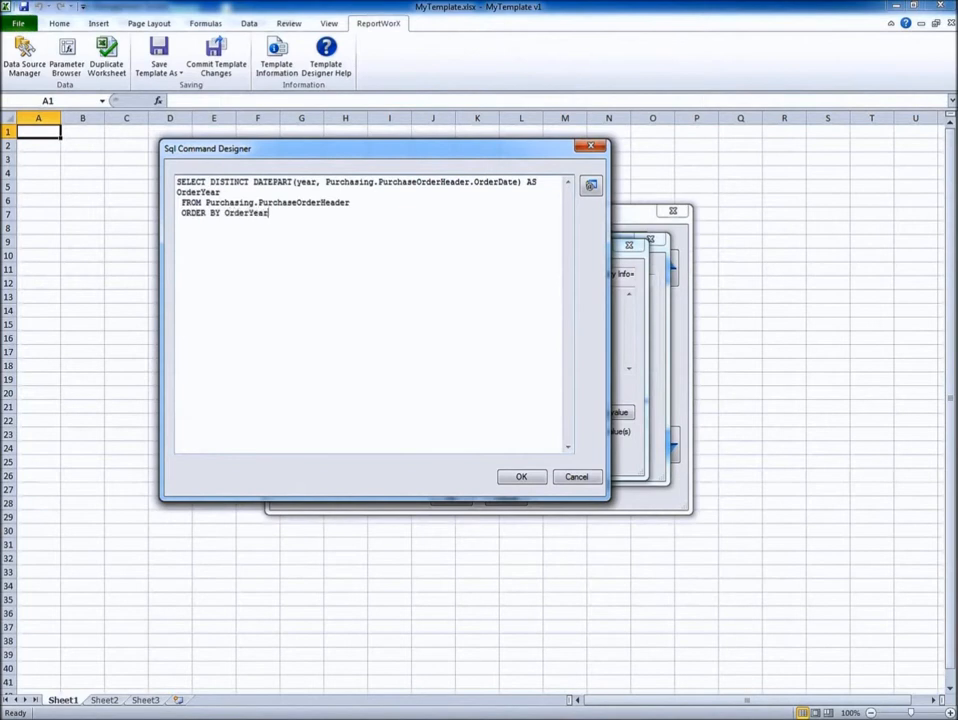
text(Year)
click(521, 477)
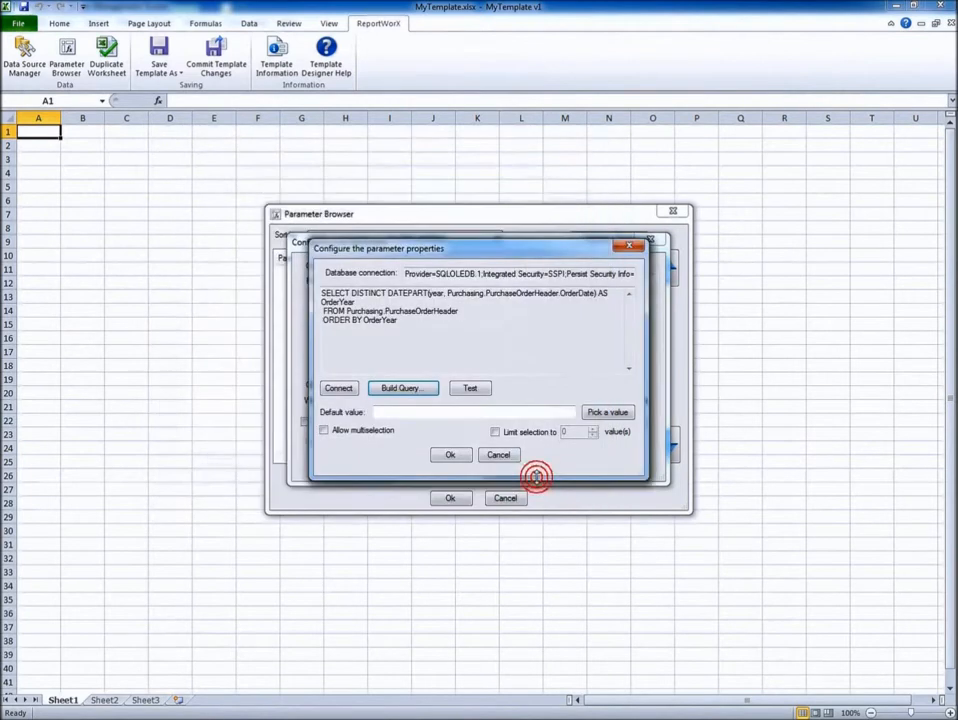
click(472, 390)
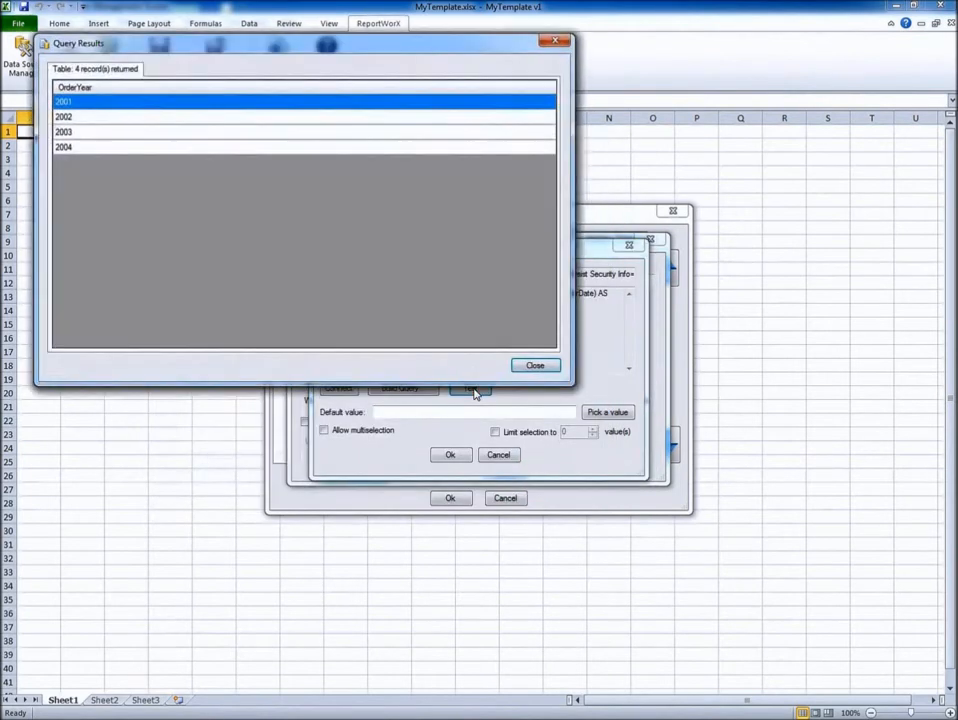
drag(288, 54, 509, 191)
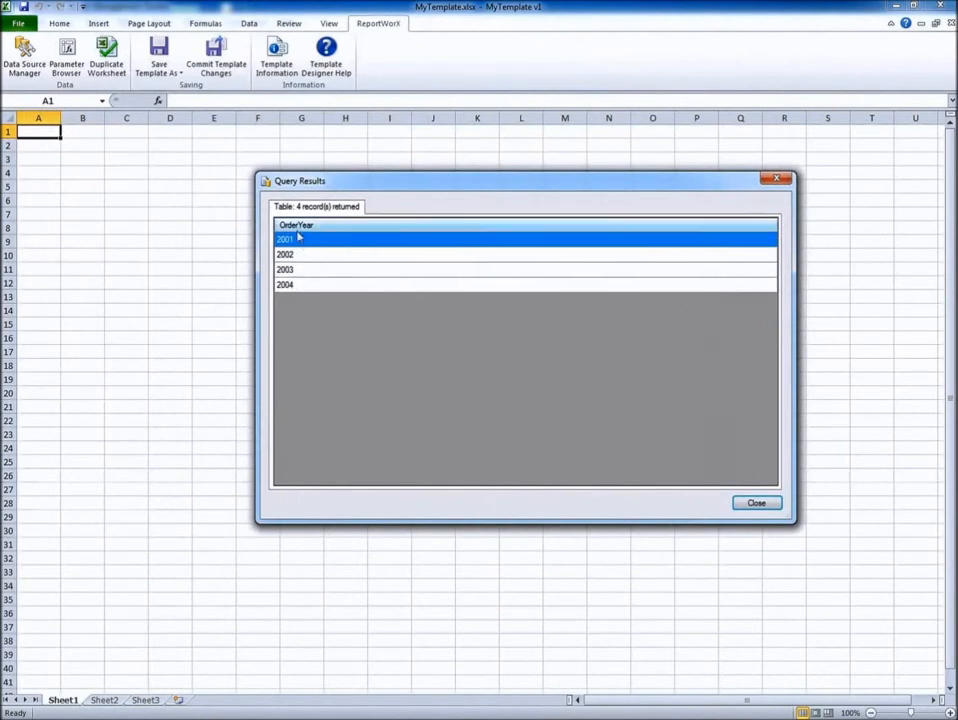
click(756, 503)
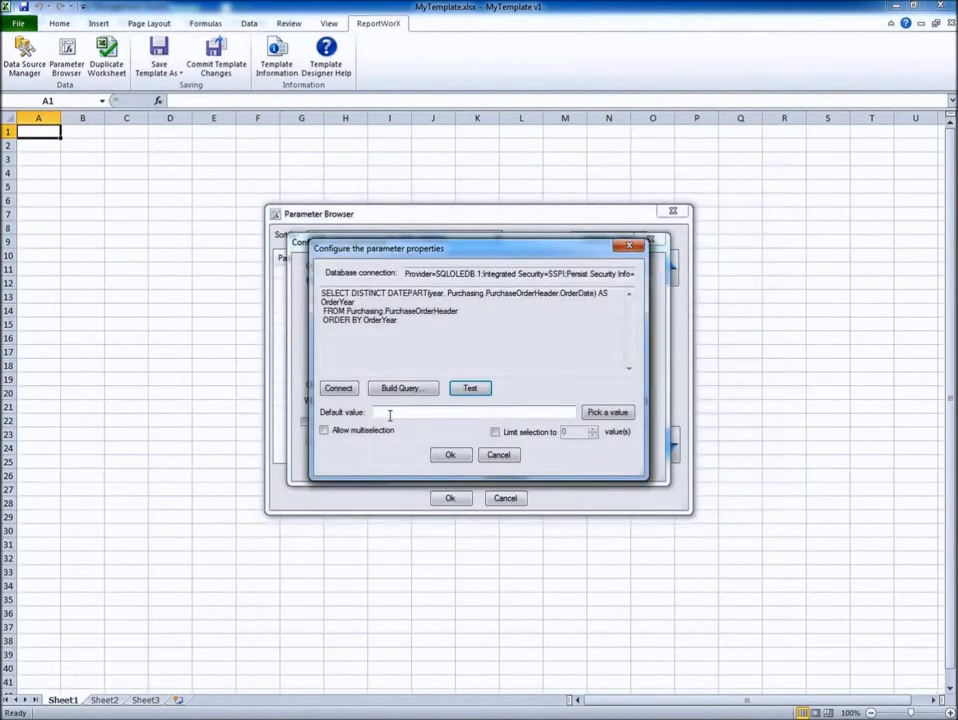
click(447, 455)
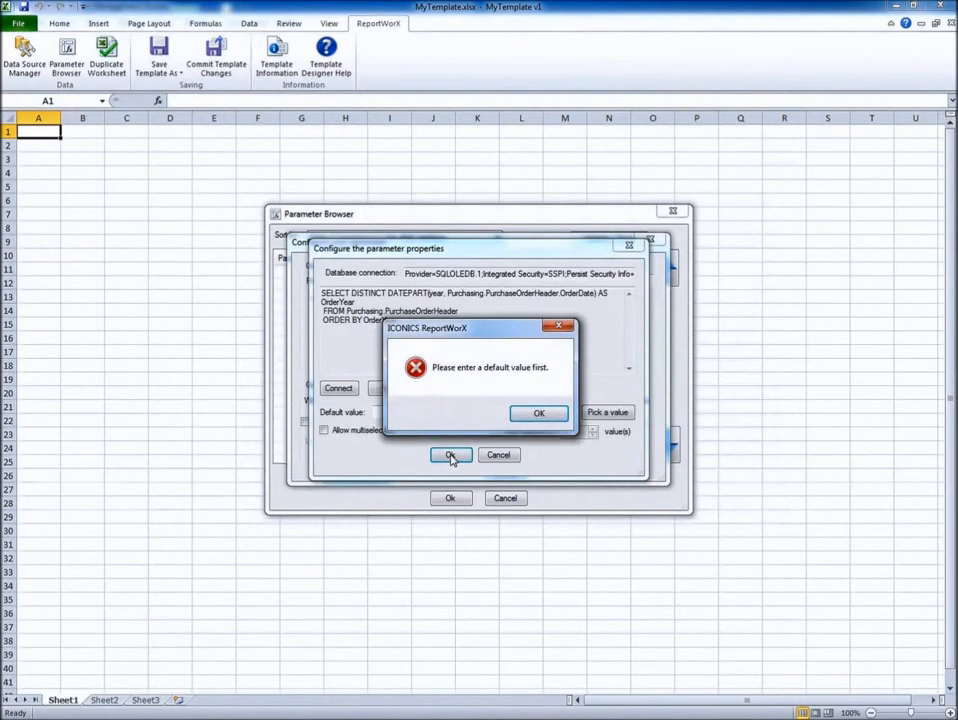
click(535, 413)
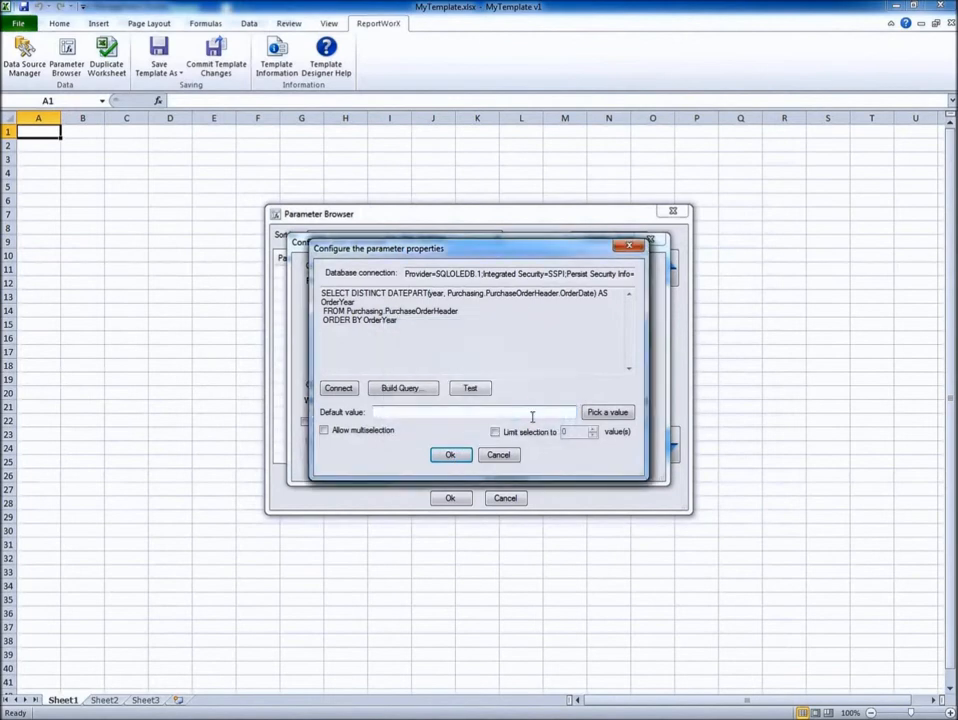
click(607, 414)
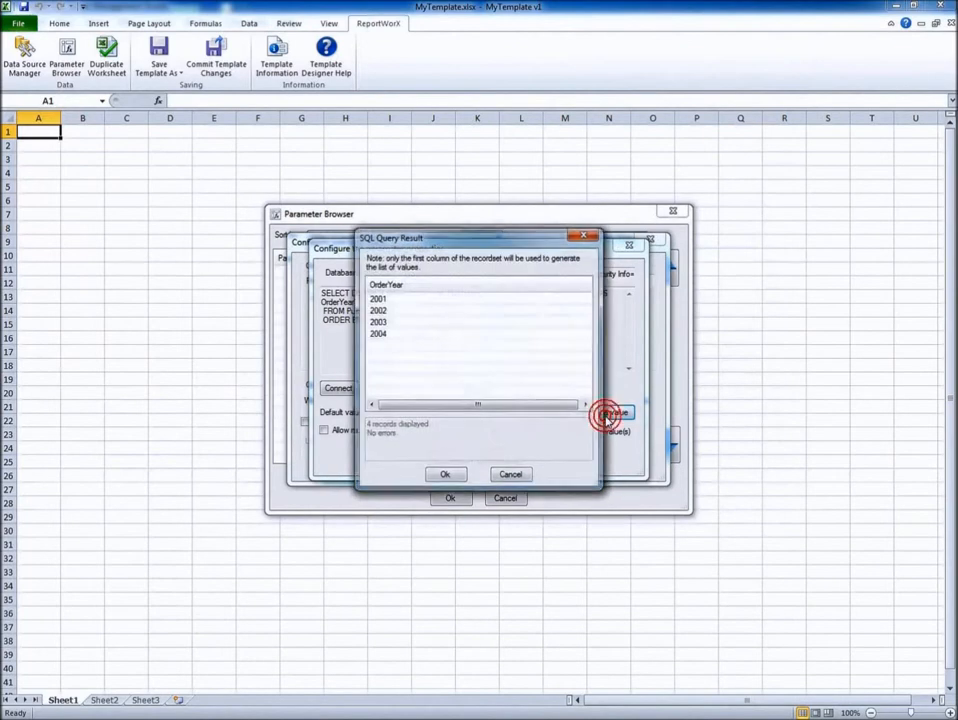
click(387, 301)
click(445, 477)
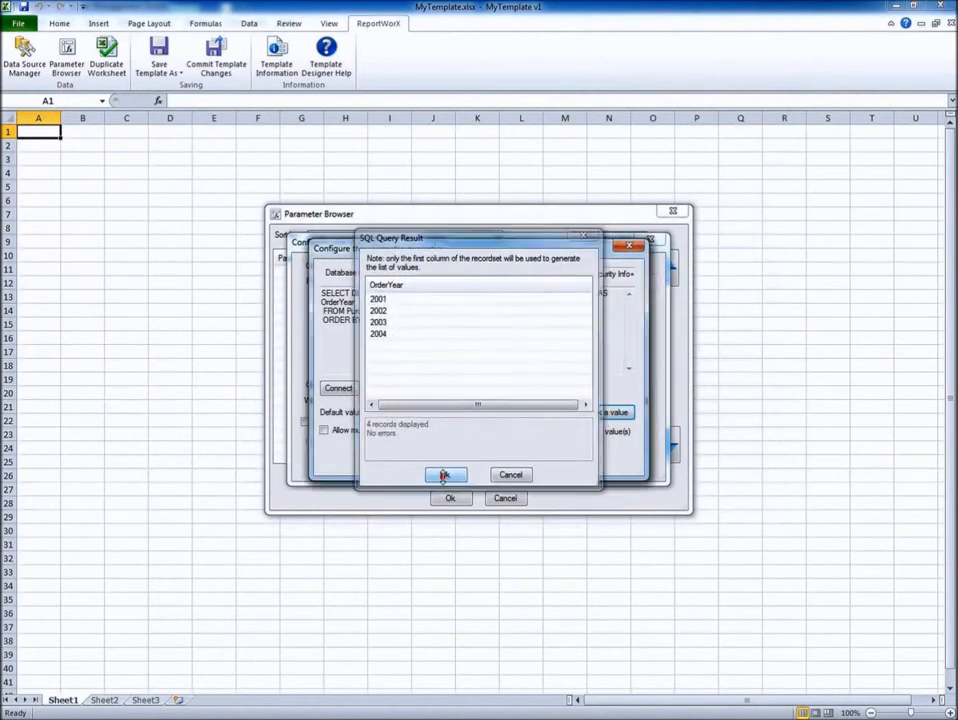
double_click(399, 413)
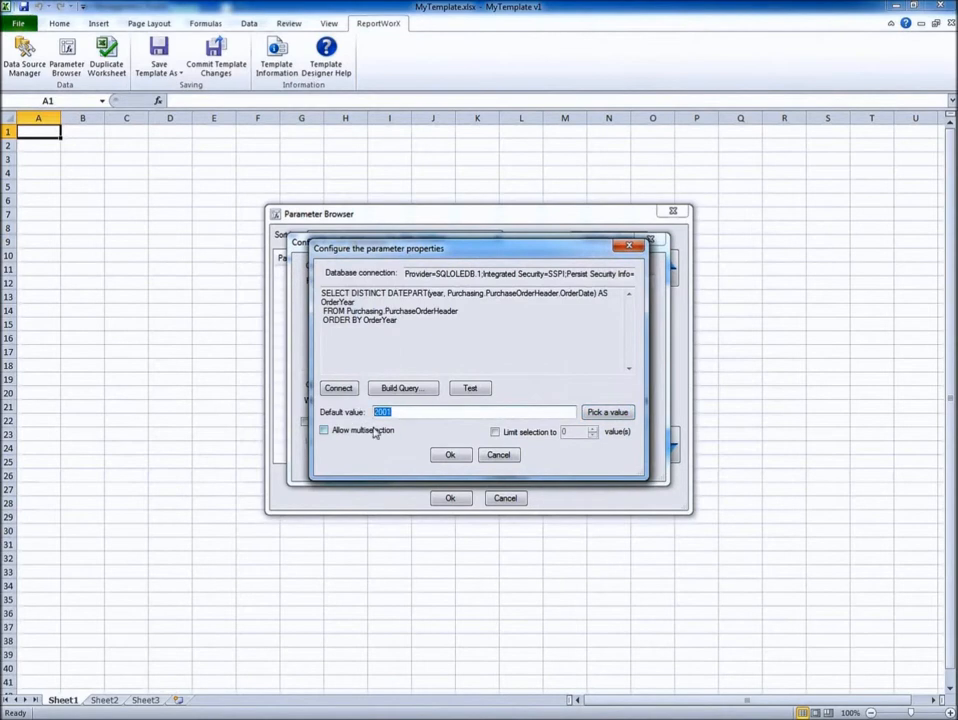
click(450, 455)
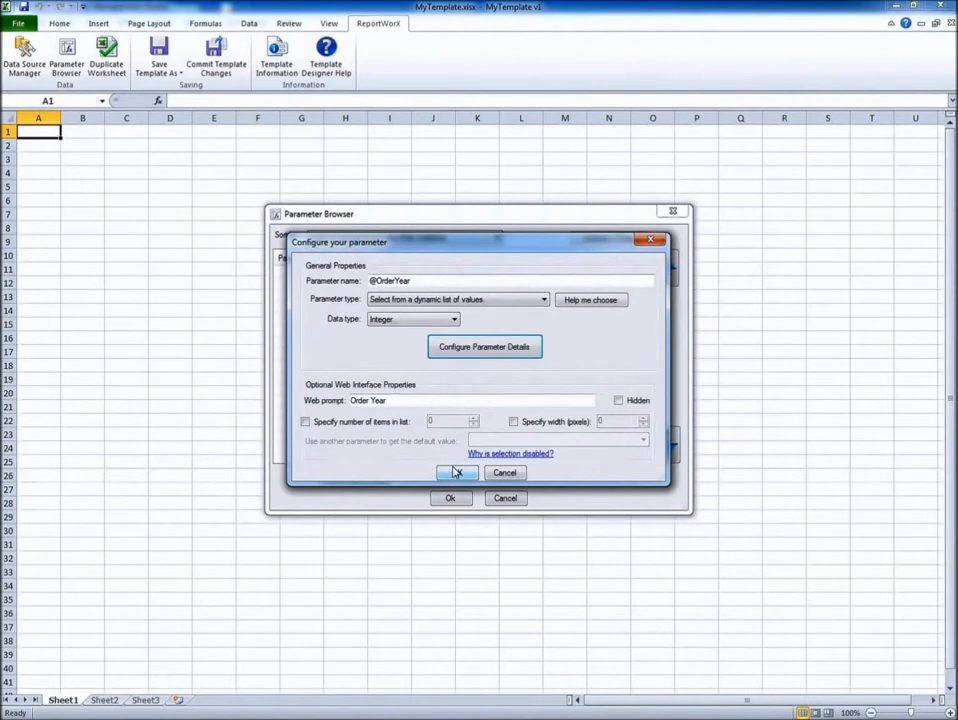
click(456, 472)
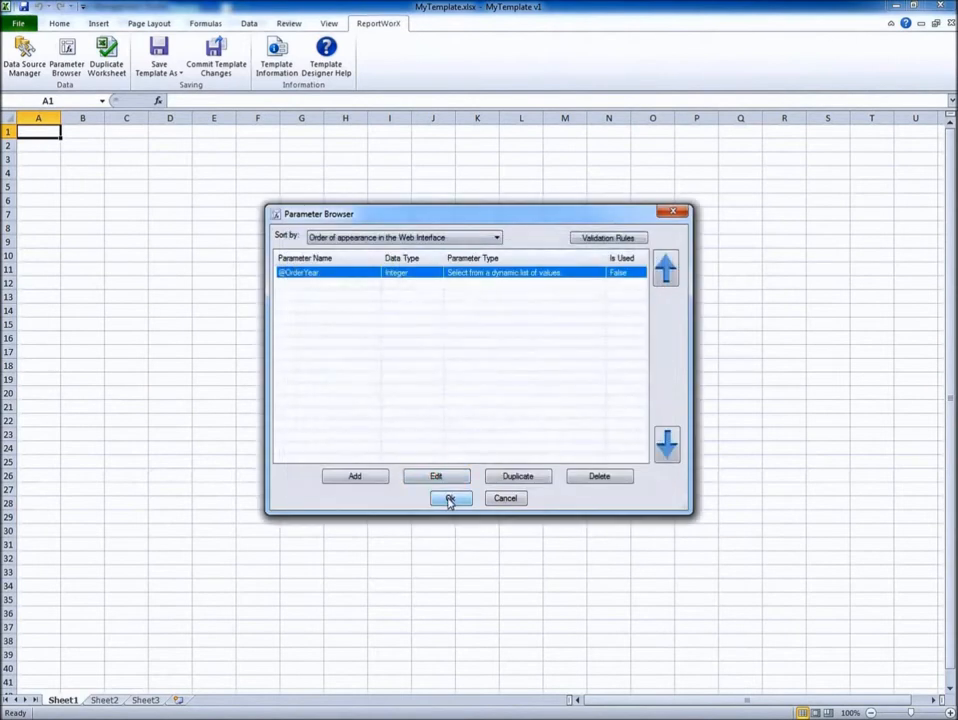
click(450, 499)
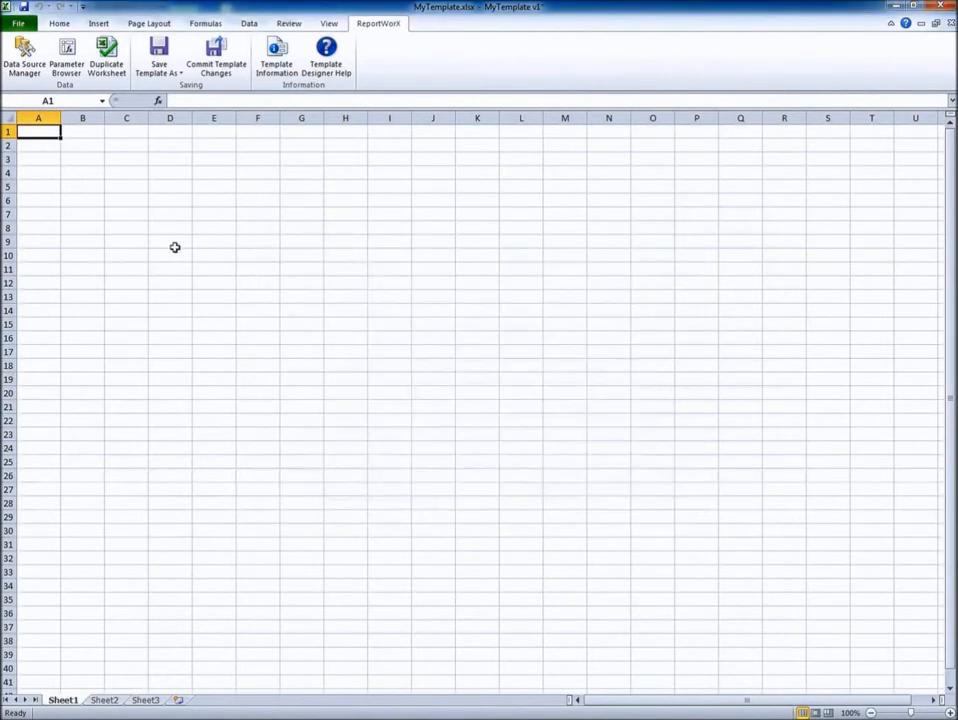
Connect cell A1 to a new Open Database data source using the existing SQL Server connection RR-WIN7-VHD\SQLEXPRESS/AdventureWorks
right_click(42, 132)
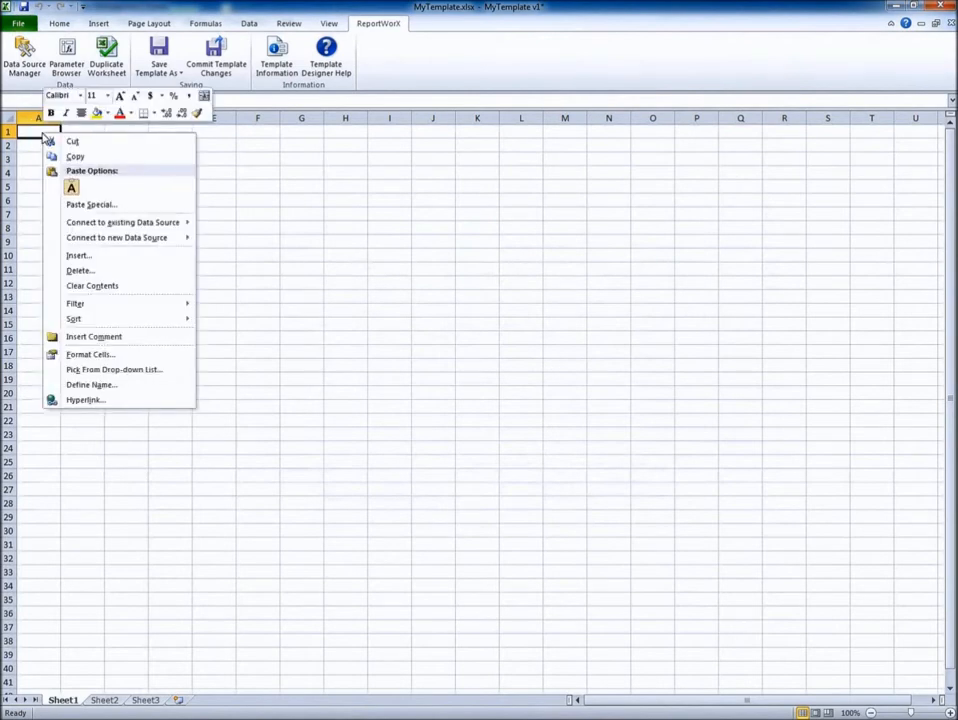
mouse_move(165, 228)
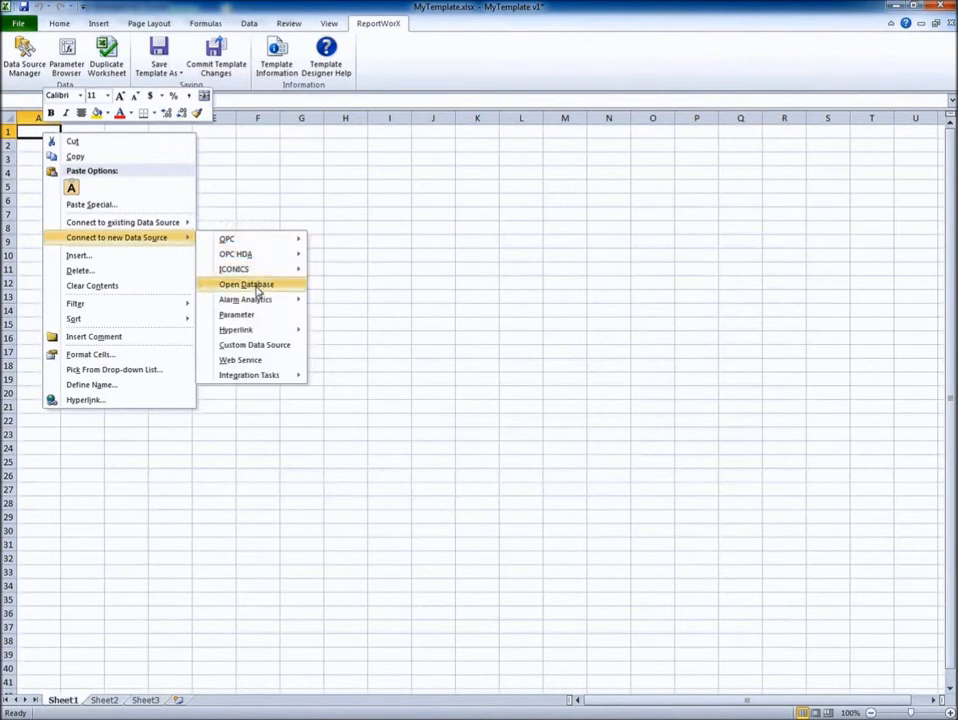
click(258, 289)
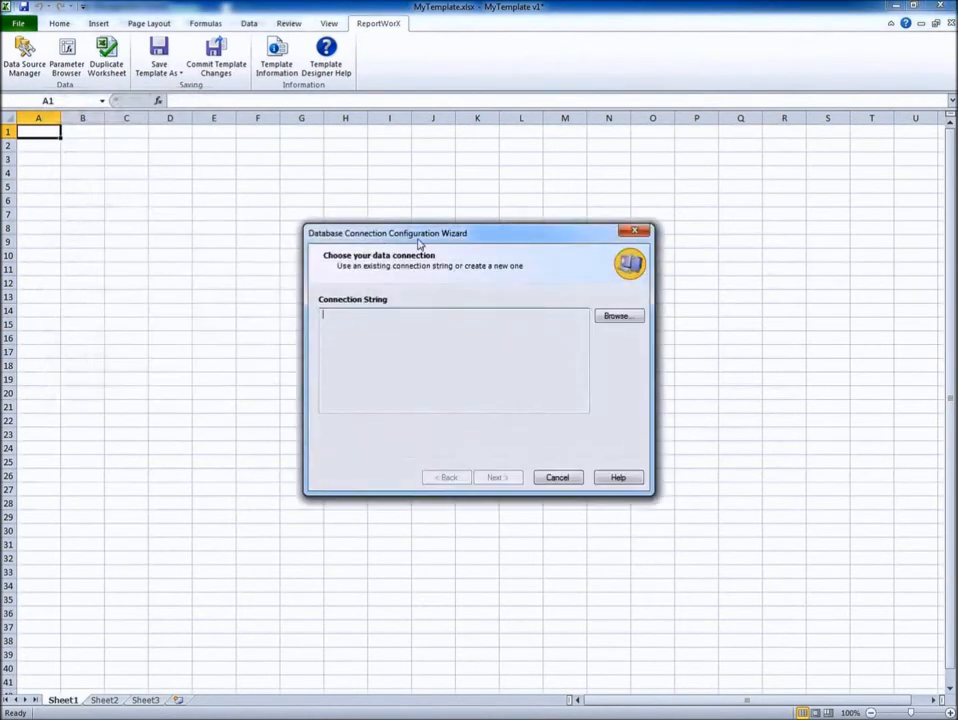
drag(427, 240, 331, 177)
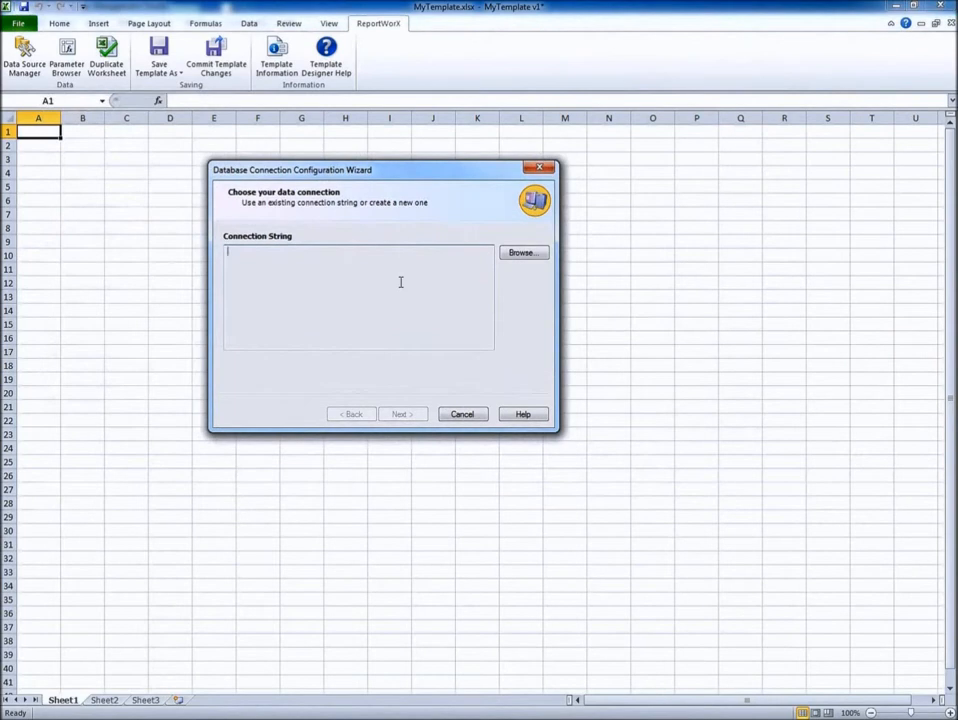
click(512, 256)
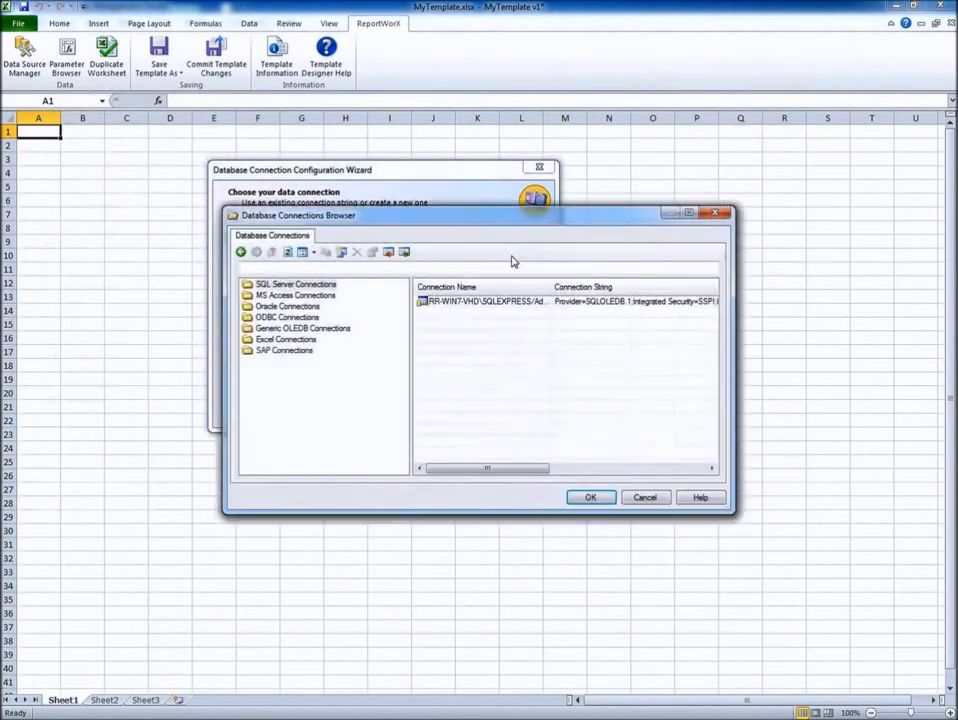
click(473, 302)
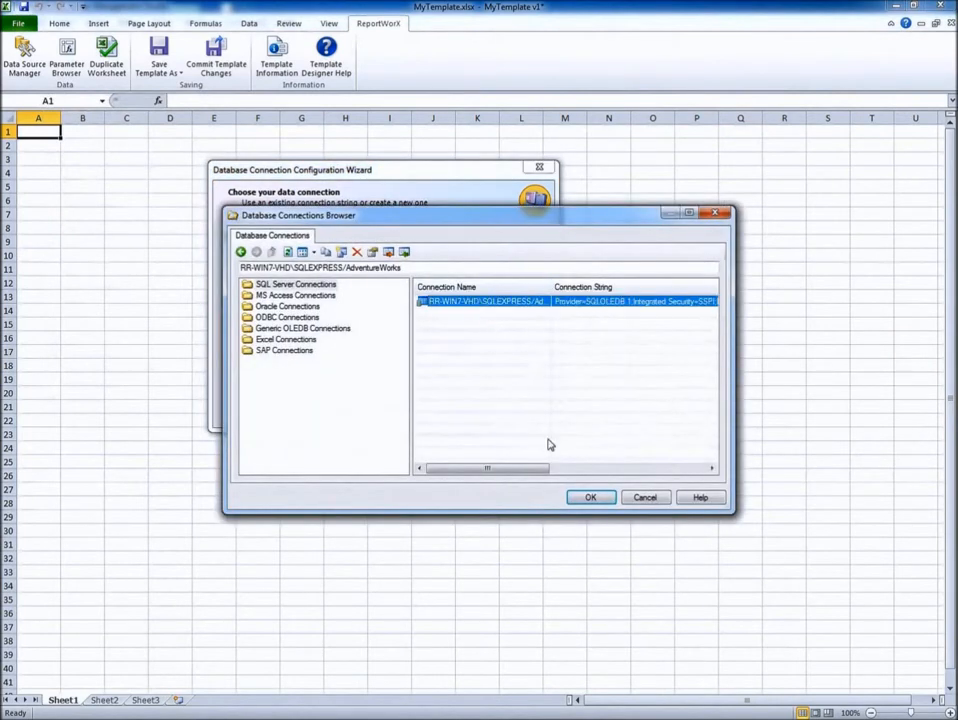
click(591, 498)
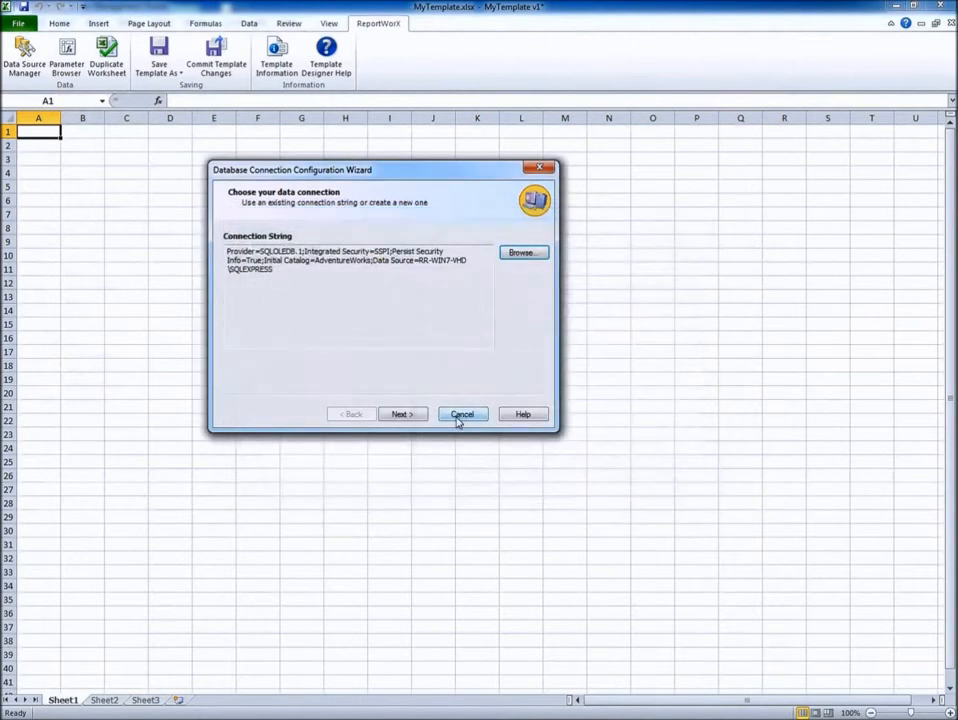
click(408, 415)
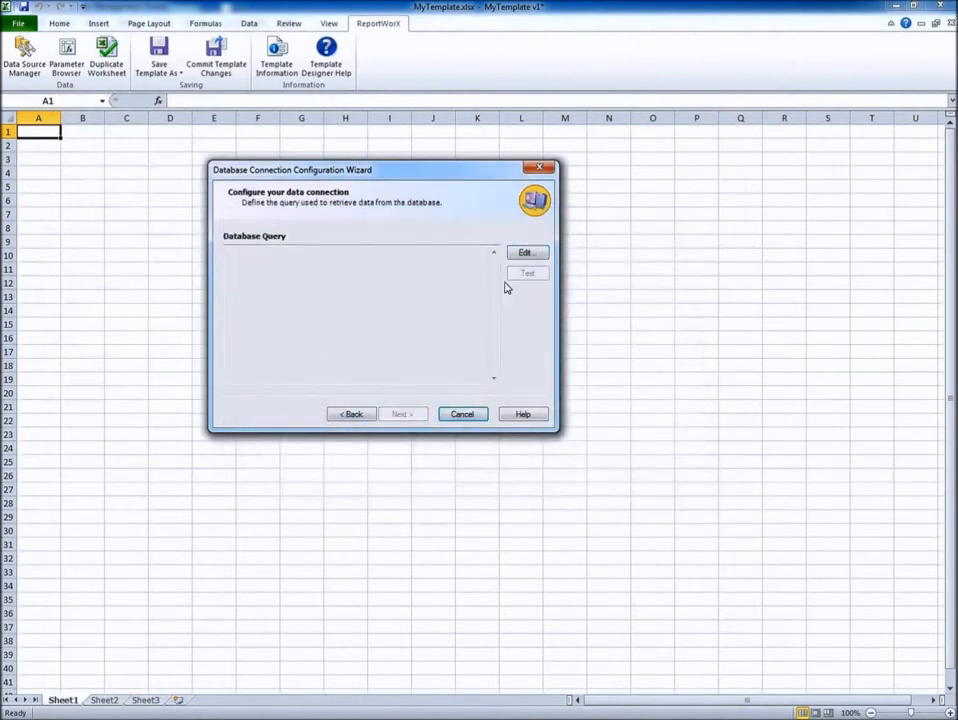
Start an advanced query for the data source, add the PurchaseOrderHeader table from the Purchasing schema and enlarge its box to show all columns
click(523, 255)
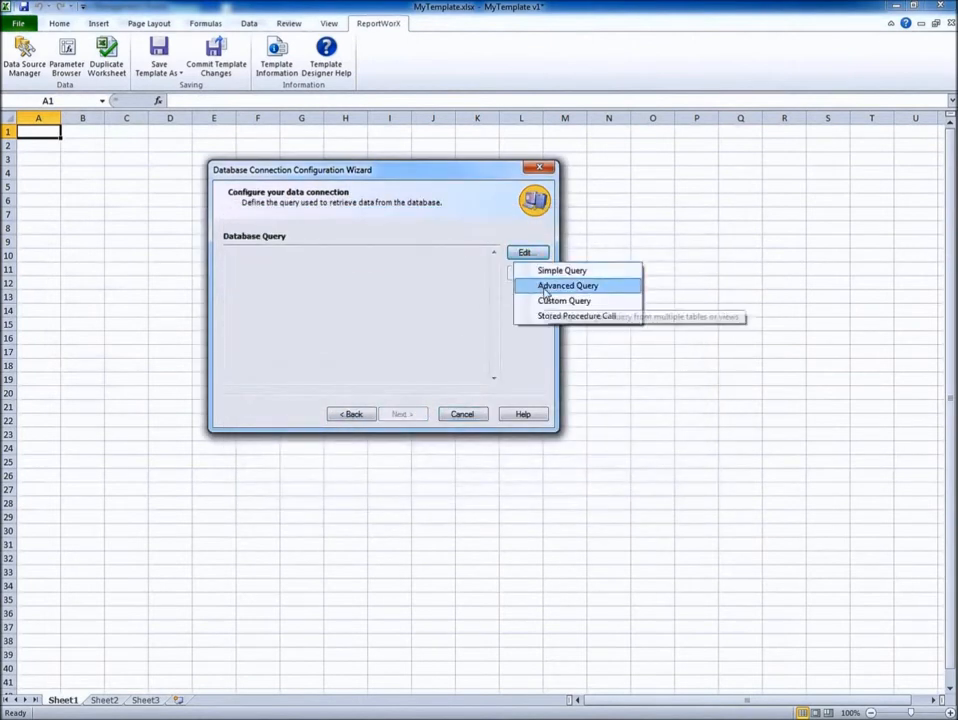
click(545, 289)
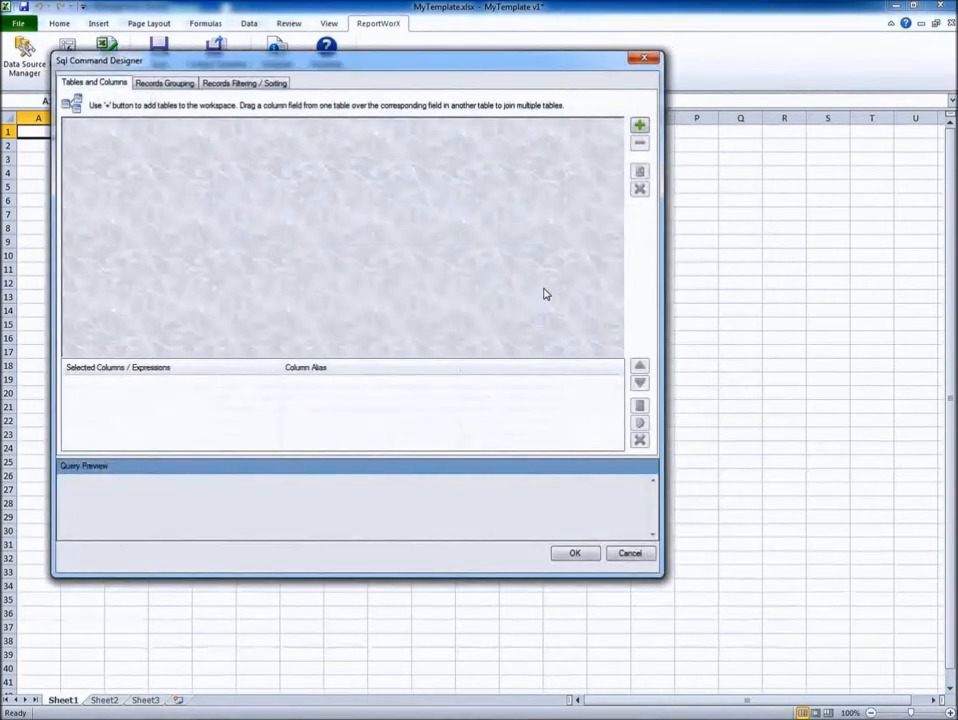
click(639, 125)
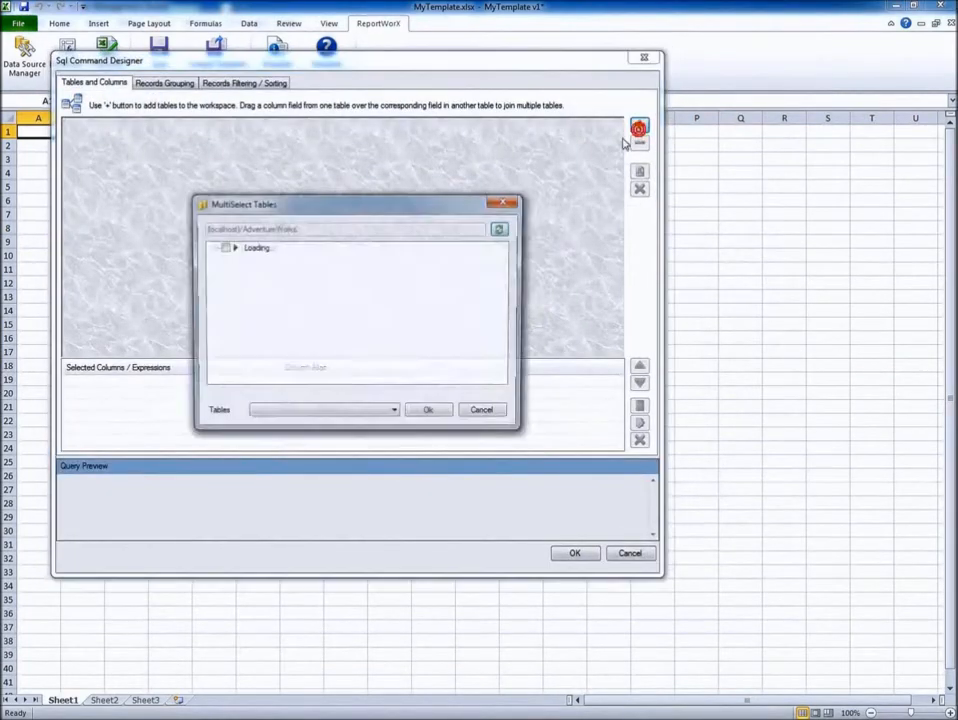
click(212, 270)
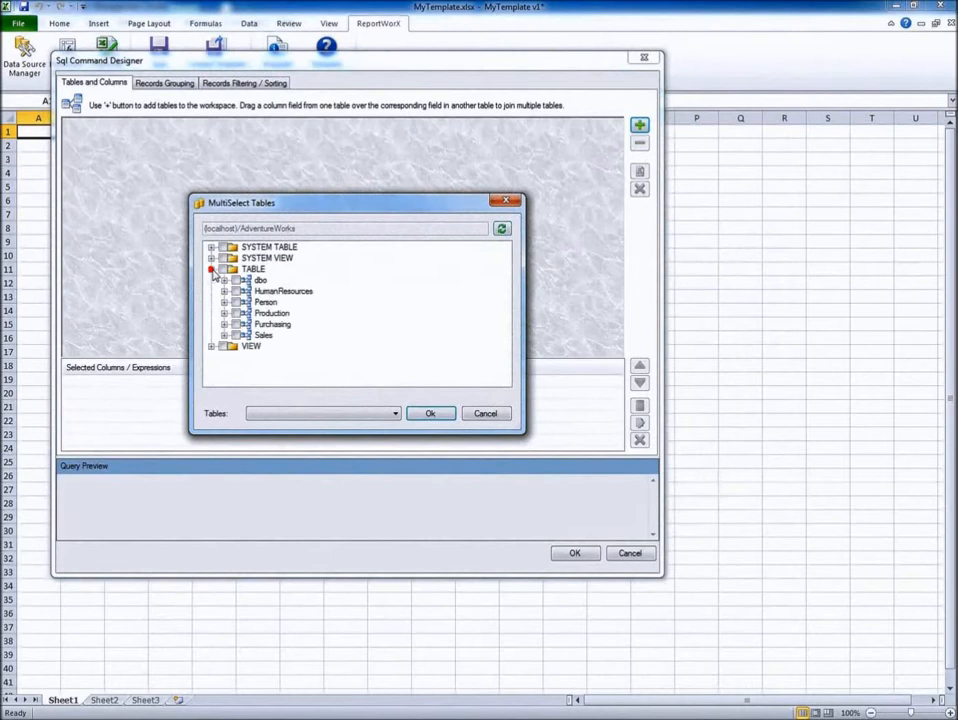
click(224, 325)
click(250, 358)
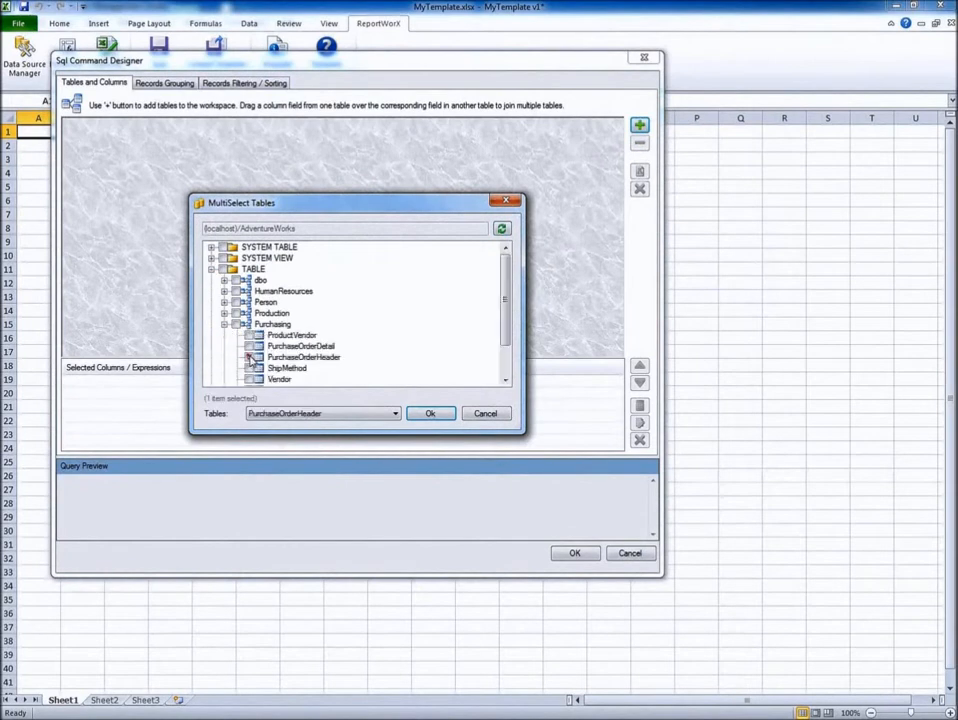
click(432, 414)
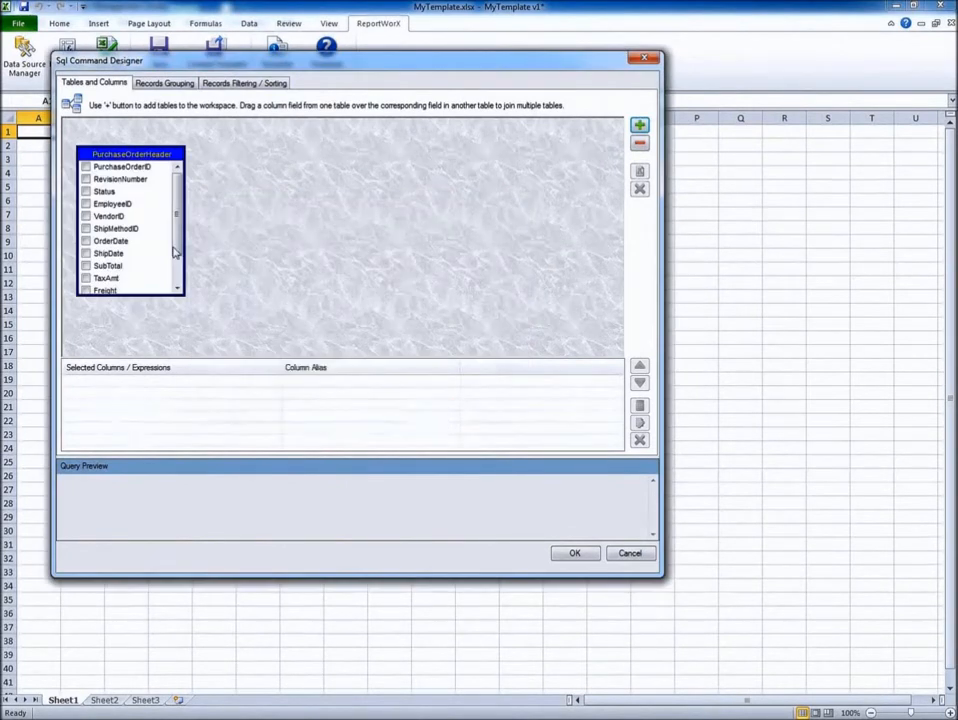
drag(178, 296, 176, 333)
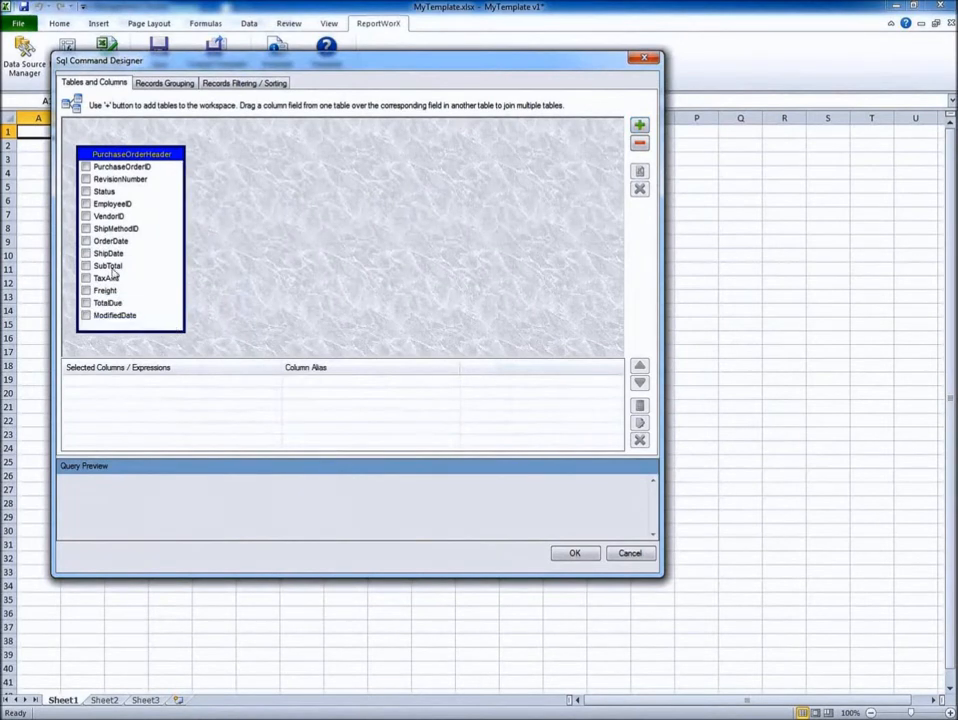
Include the OrderDate, SubTotal, TaxAmt, Freight and TotalDue columns of PurchaseOrderHeader in the query
click(85, 241)
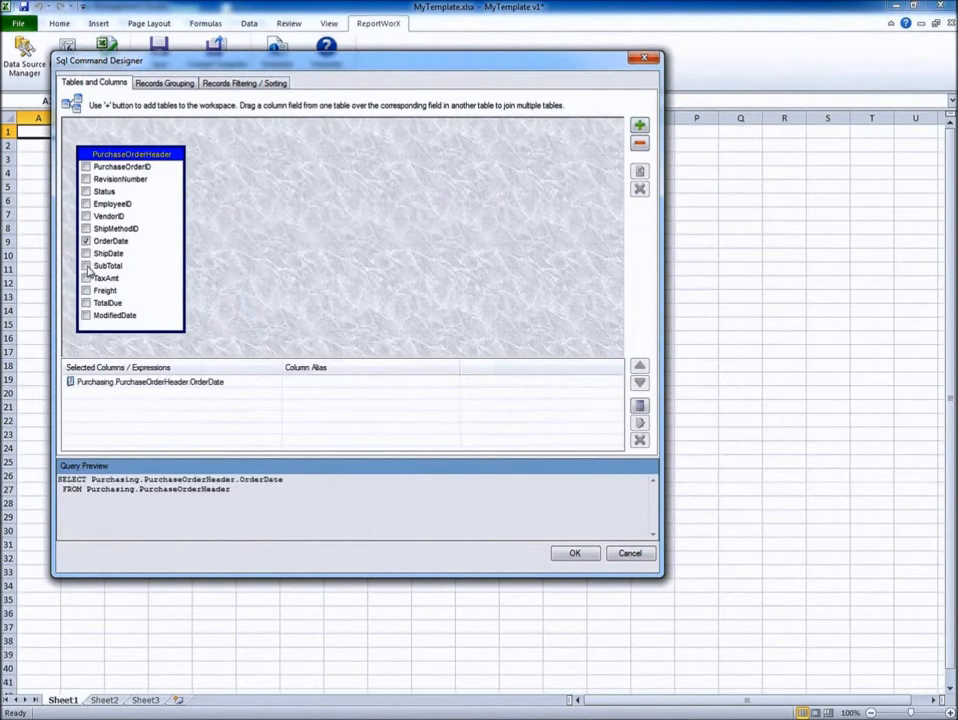
click(86, 266)
click(85, 278)
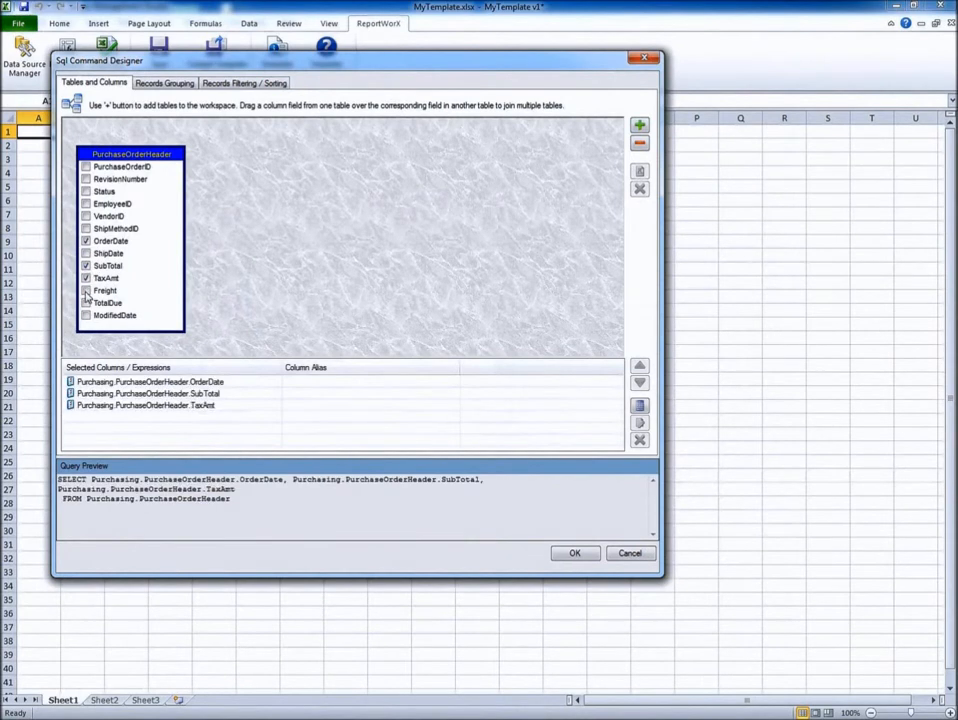
click(86, 291)
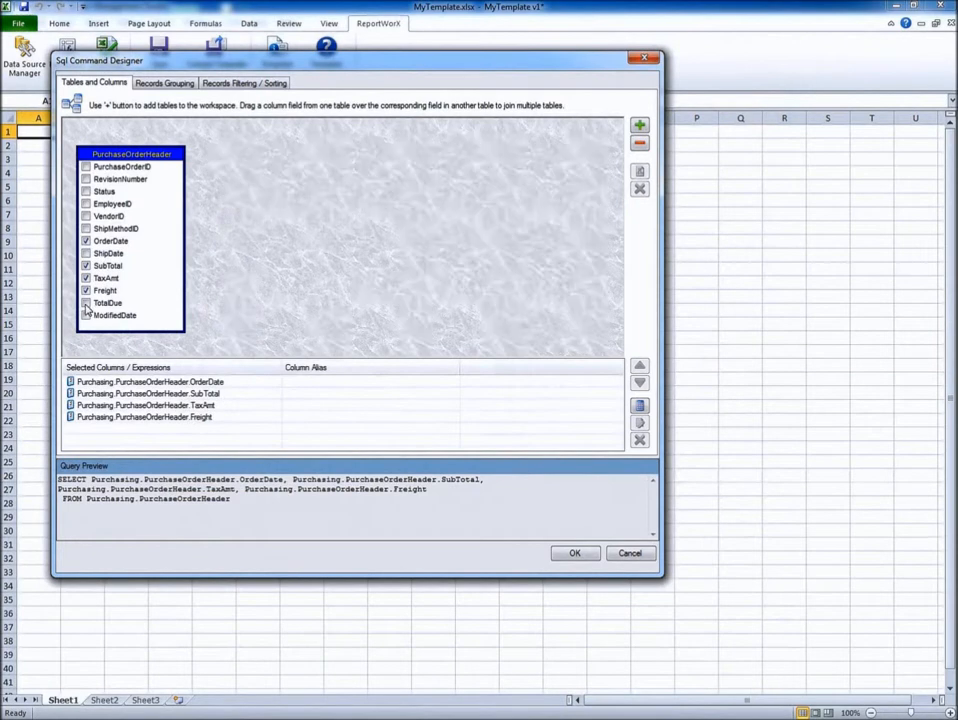
click(86, 305)
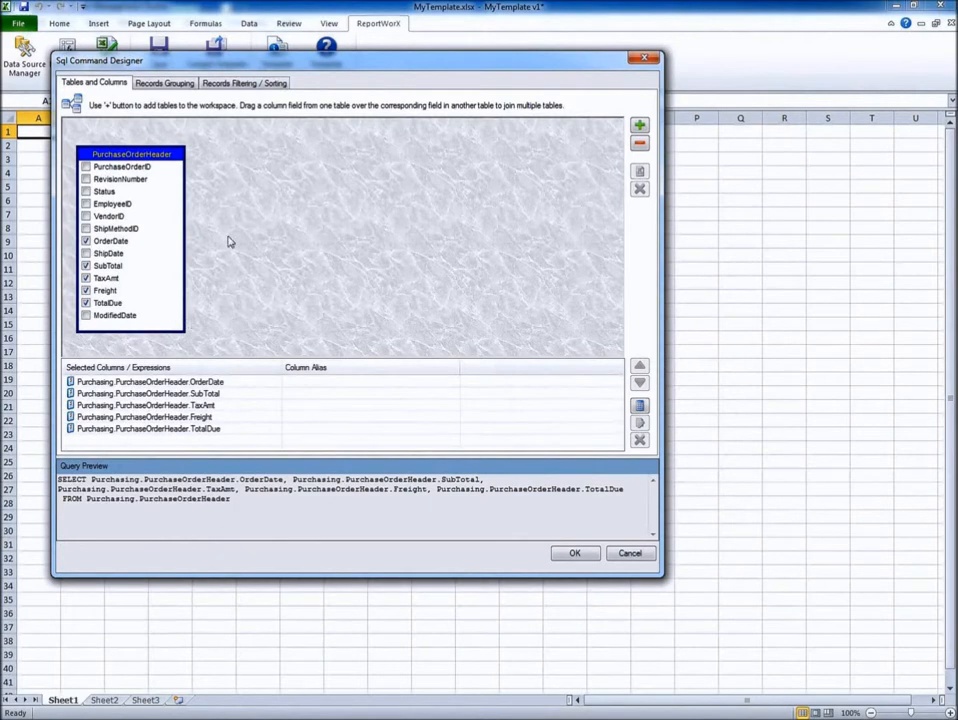
Add a record filter of type Expression Filter and insert the OrderDate column into its expression
click(231, 82)
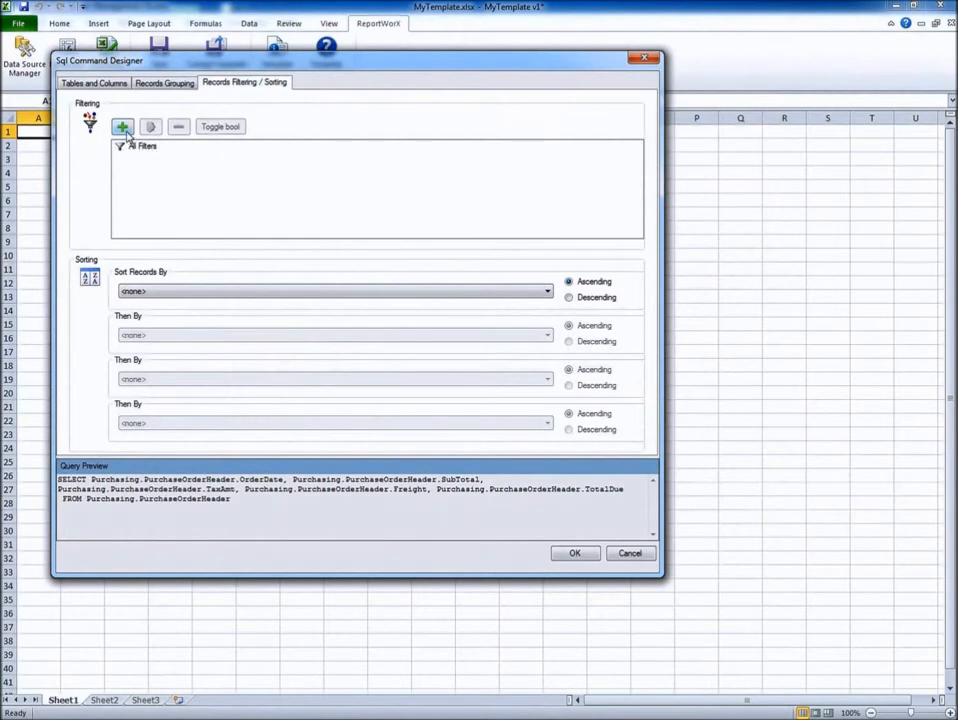
click(122, 126)
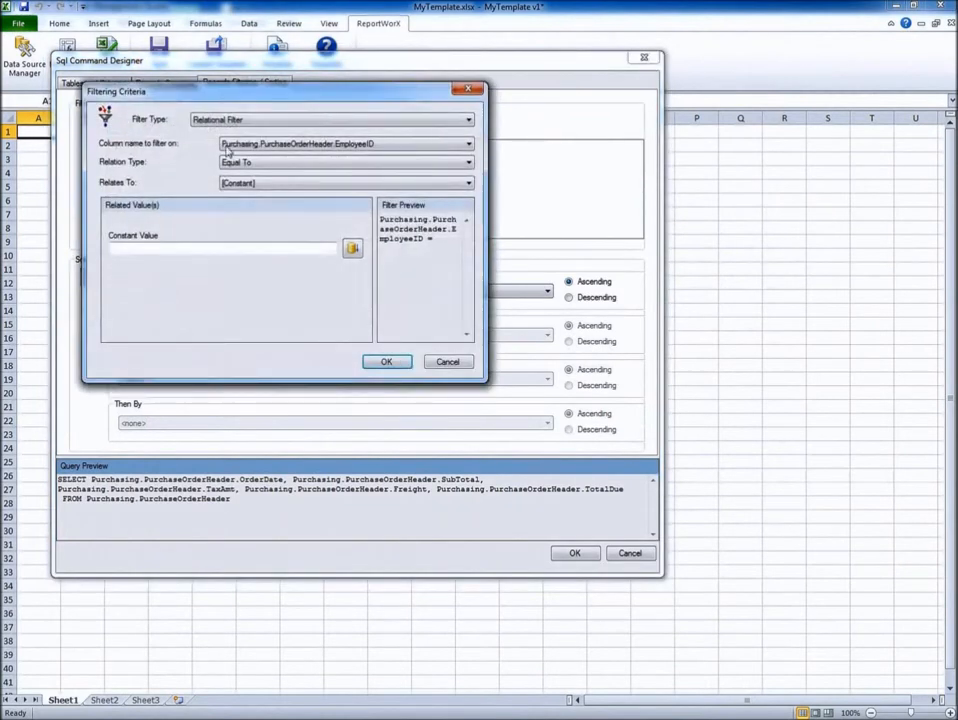
click(244, 121)
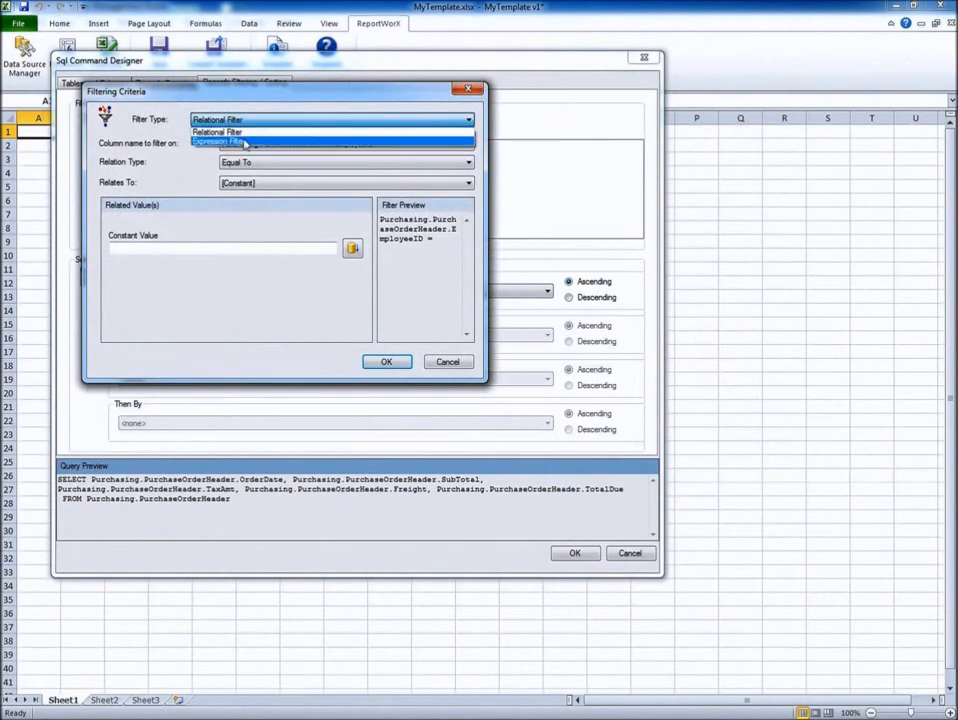
click(244, 141)
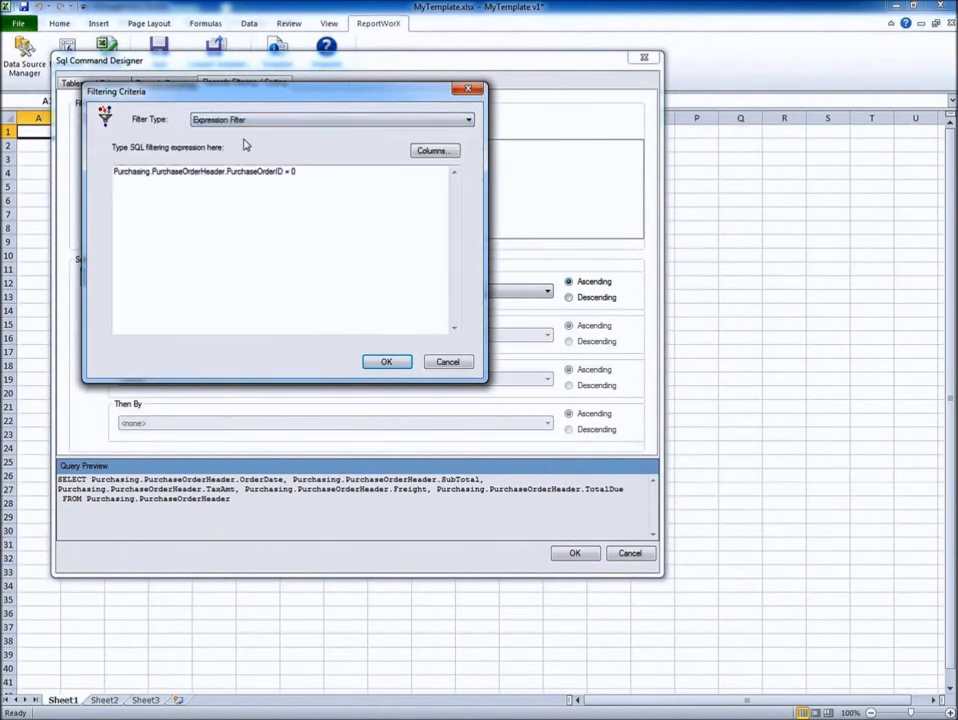
click(432, 151)
mouse_move(440, 168)
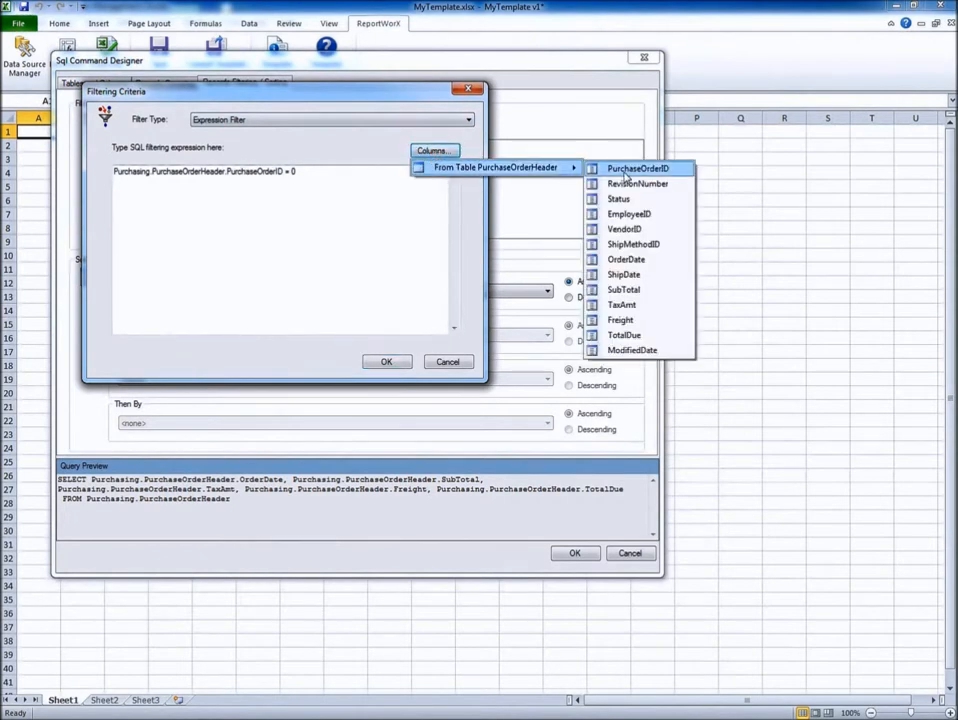
click(627, 260)
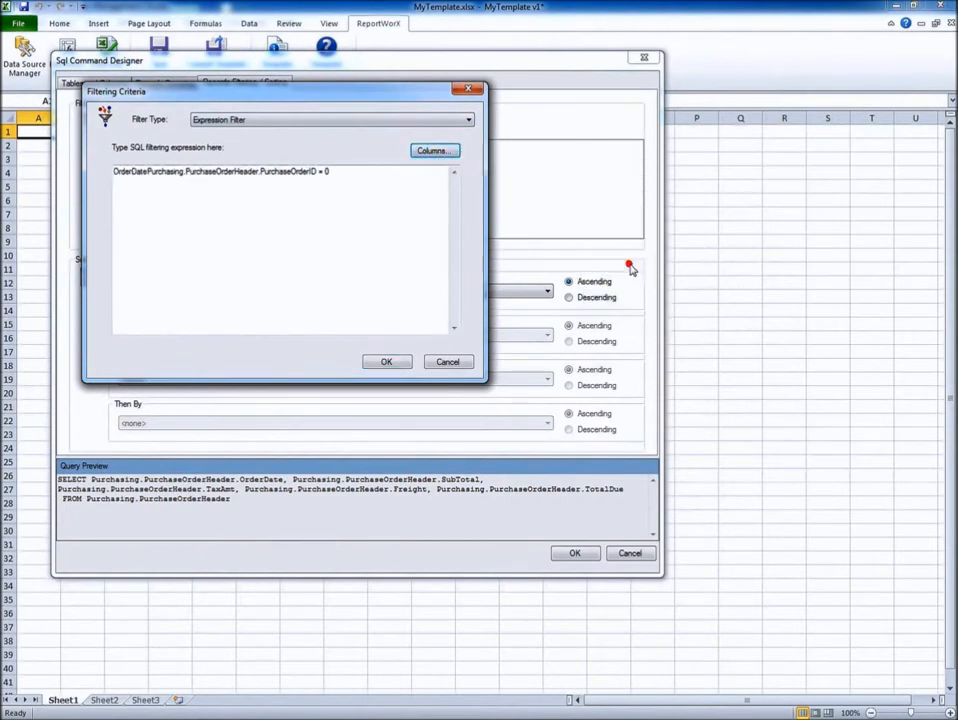
click(352, 176)
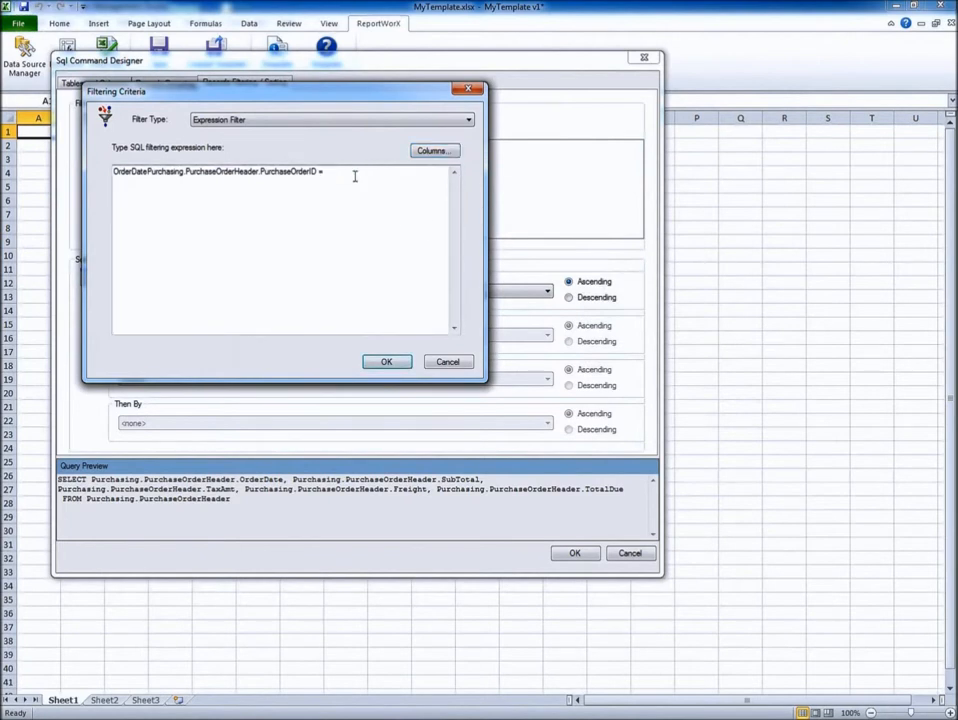
text(= @OrderYear)
click(114, 172)
text(DATEPART()
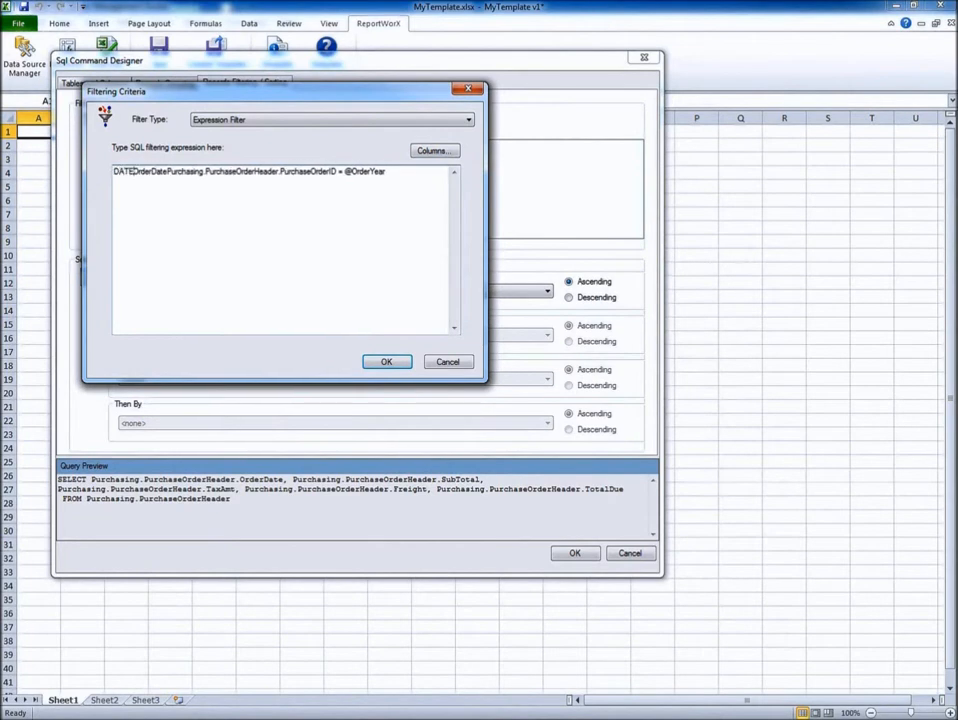
text(year, )
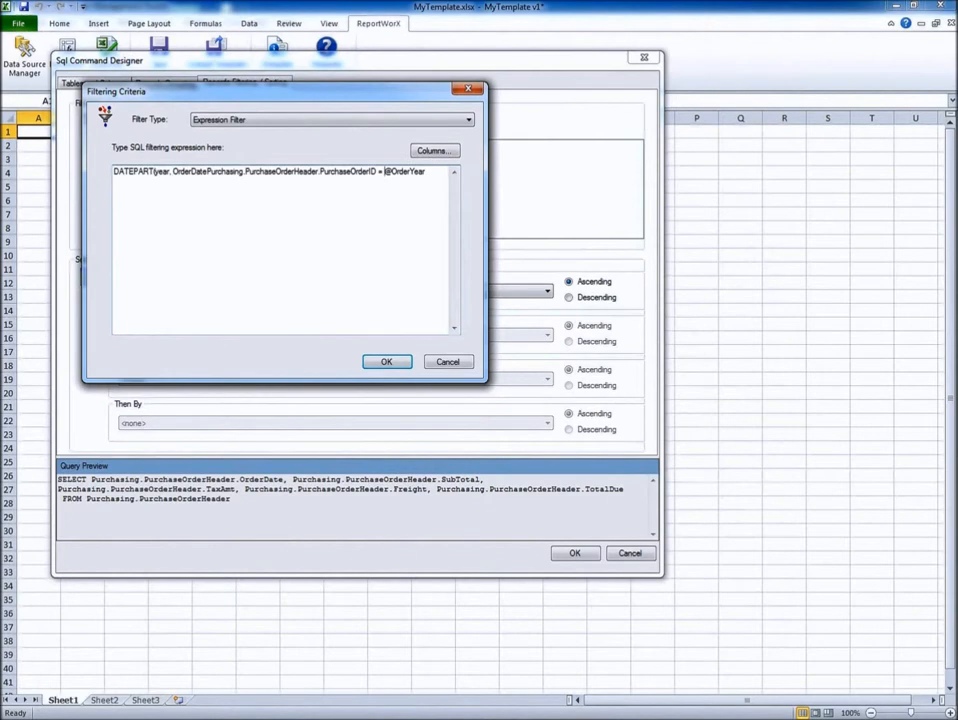
text())
Replace the whole column reference inside DATEPART with the OrderDate column and accept the filter
key(ctrl+shift+Left)
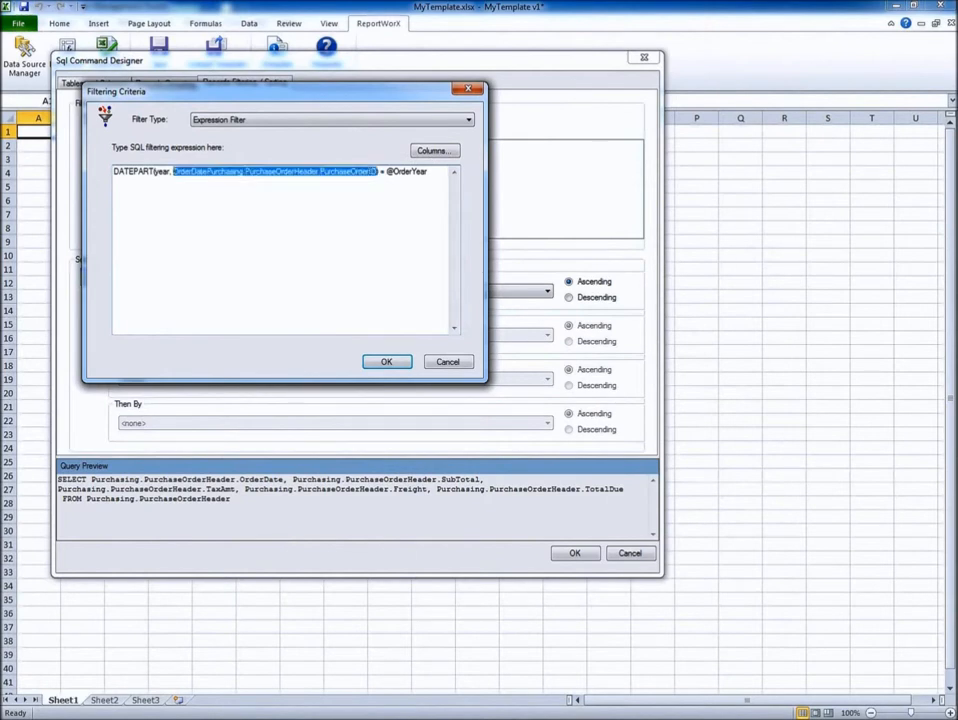
click(177, 171)
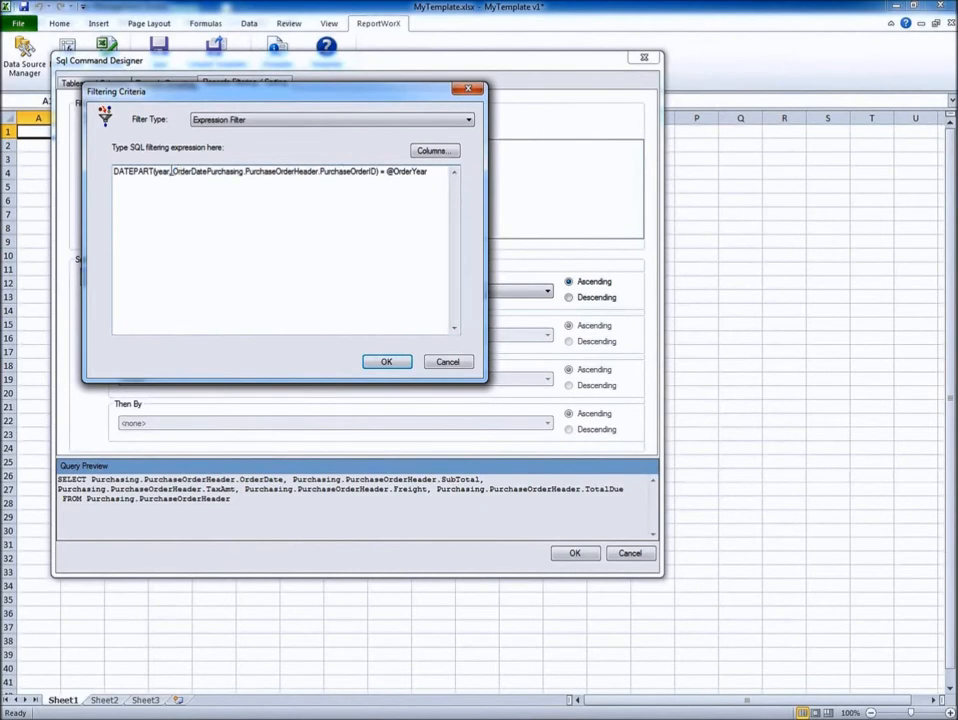
drag(173, 171, 377, 180)
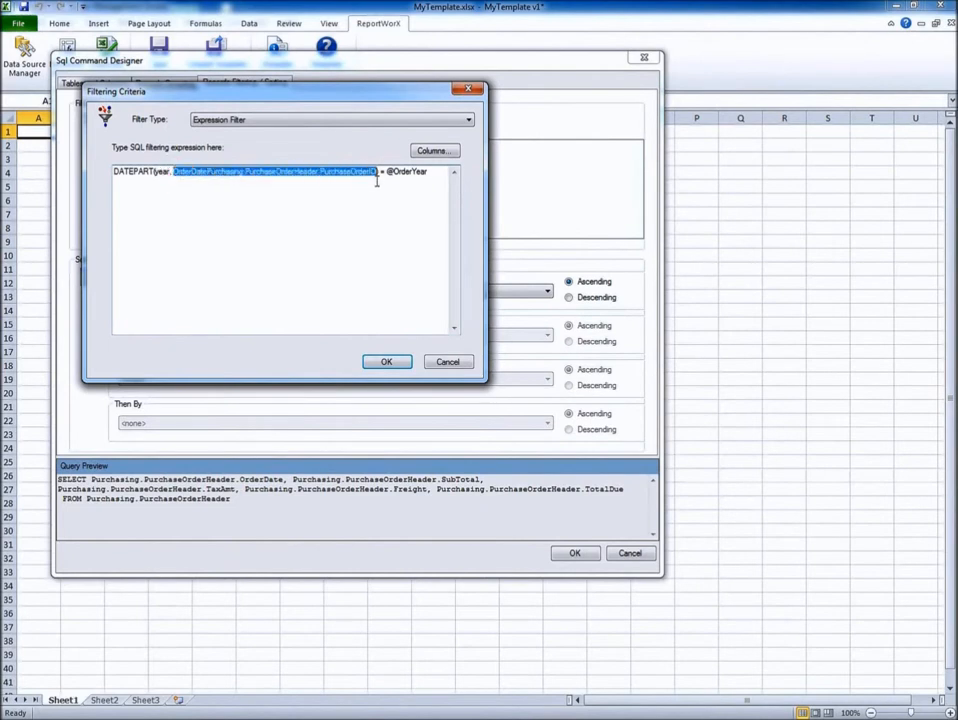
click(430, 150)
mouse_move(443, 166)
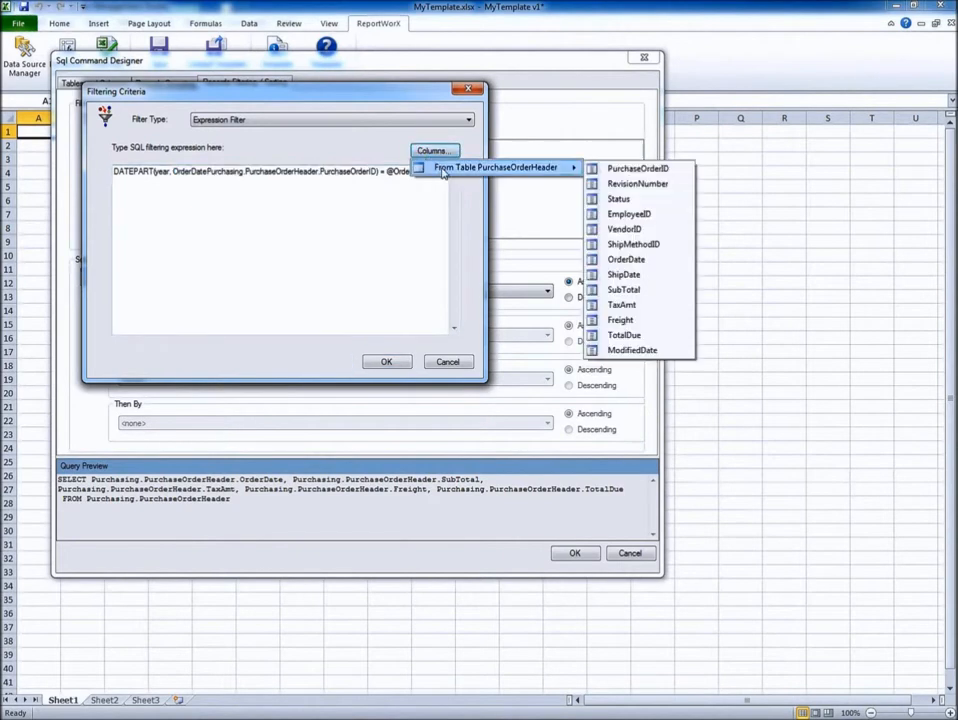
click(634, 260)
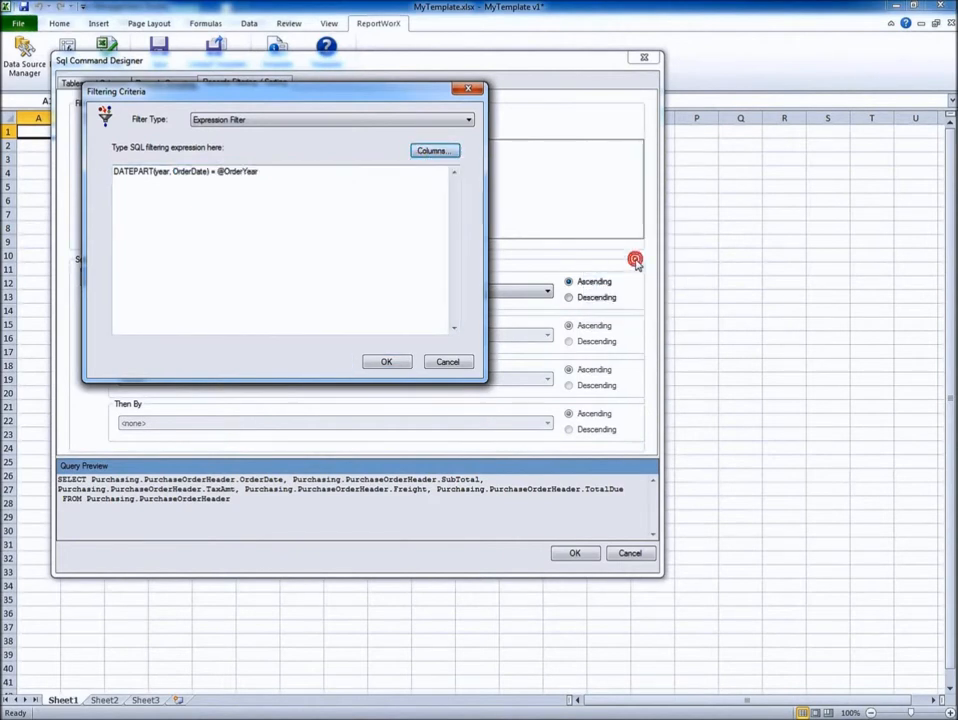
click(400, 366)
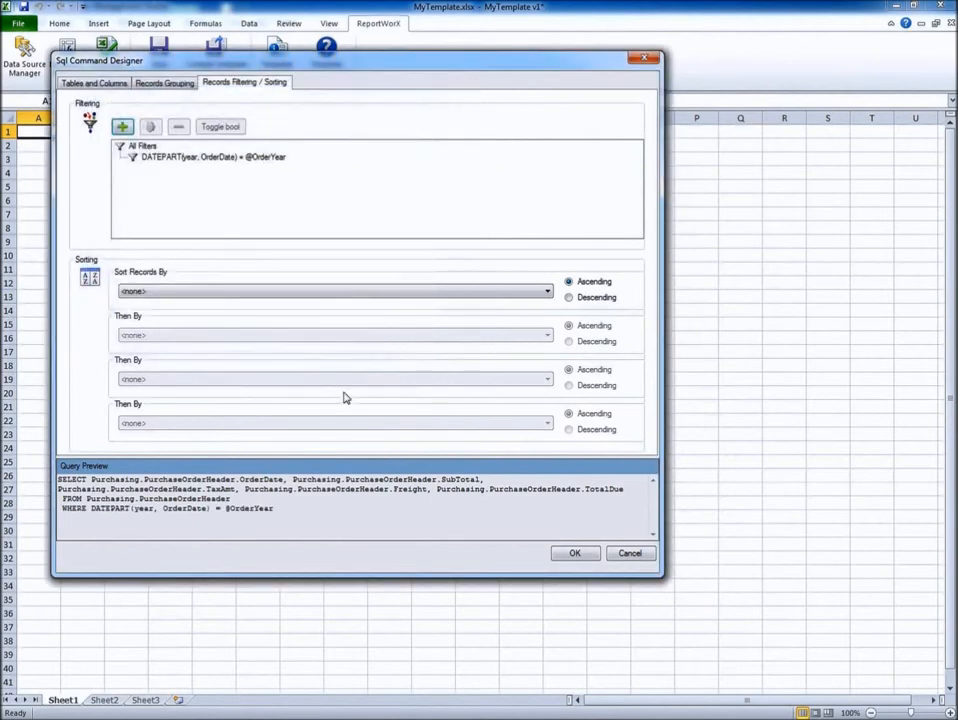
Review the generated SQL, accept the advanced query and test it, dismissing the resulting messages
drag(276, 511, 58, 479)
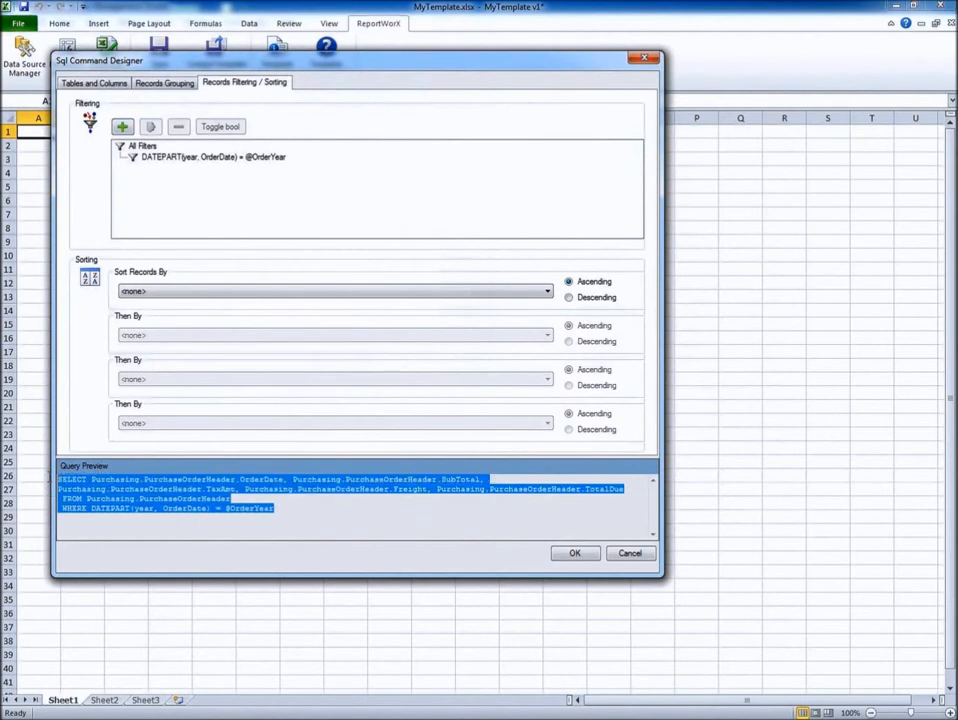
click(282, 510)
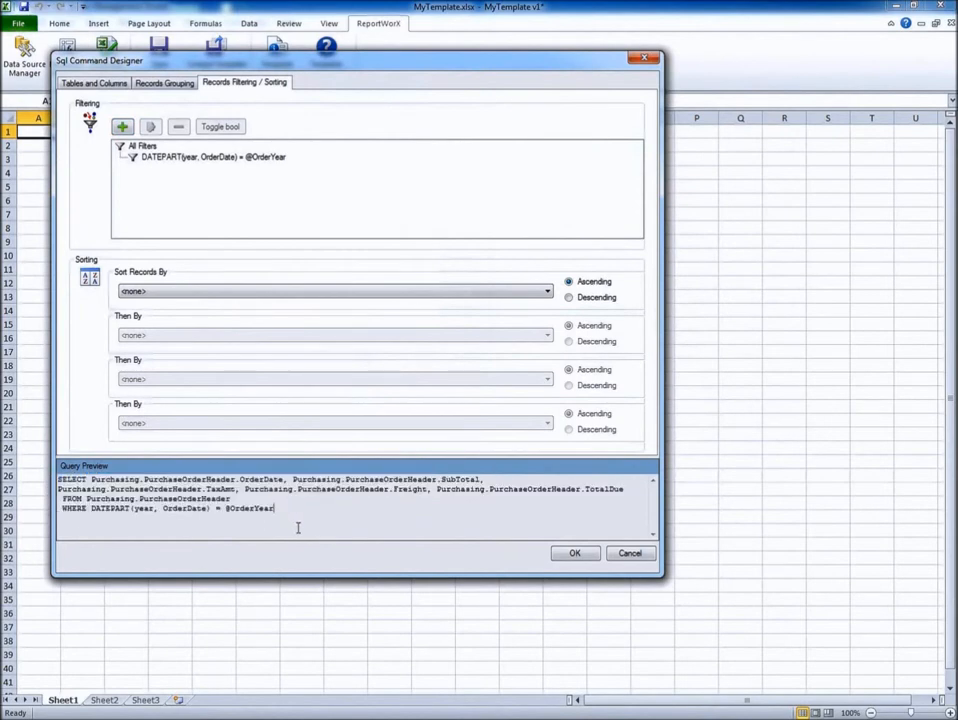
click(574, 554)
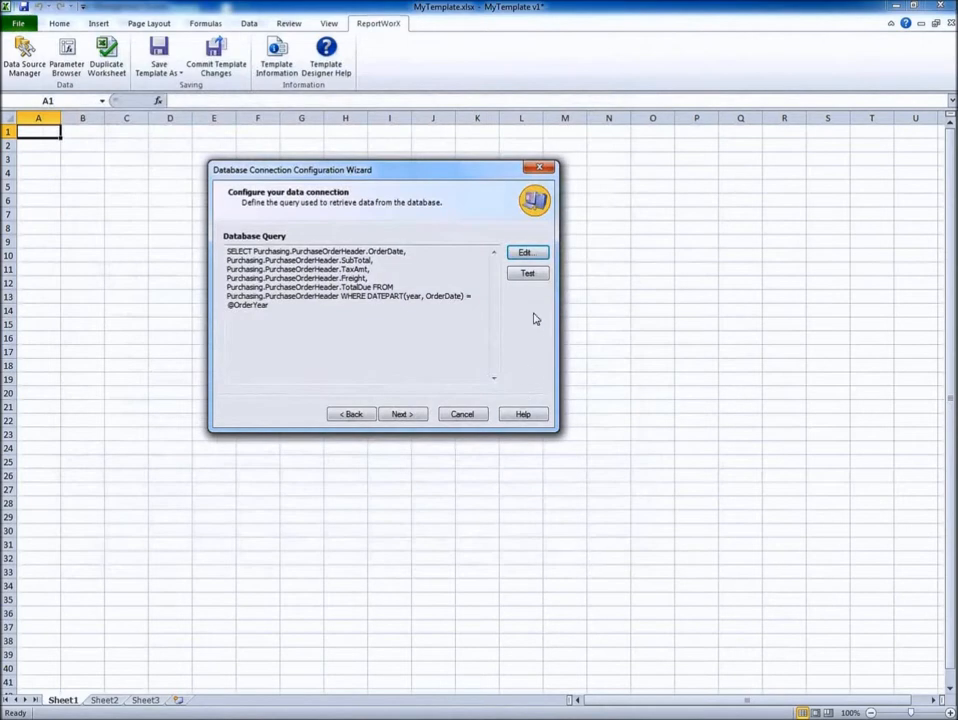
click(527, 274)
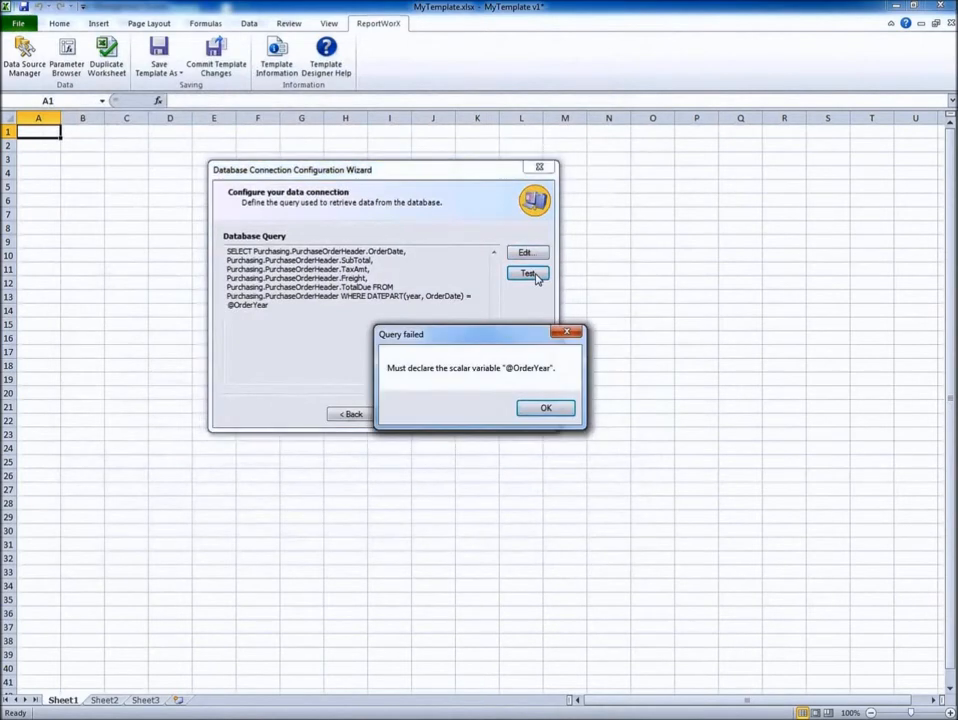
click(548, 414)
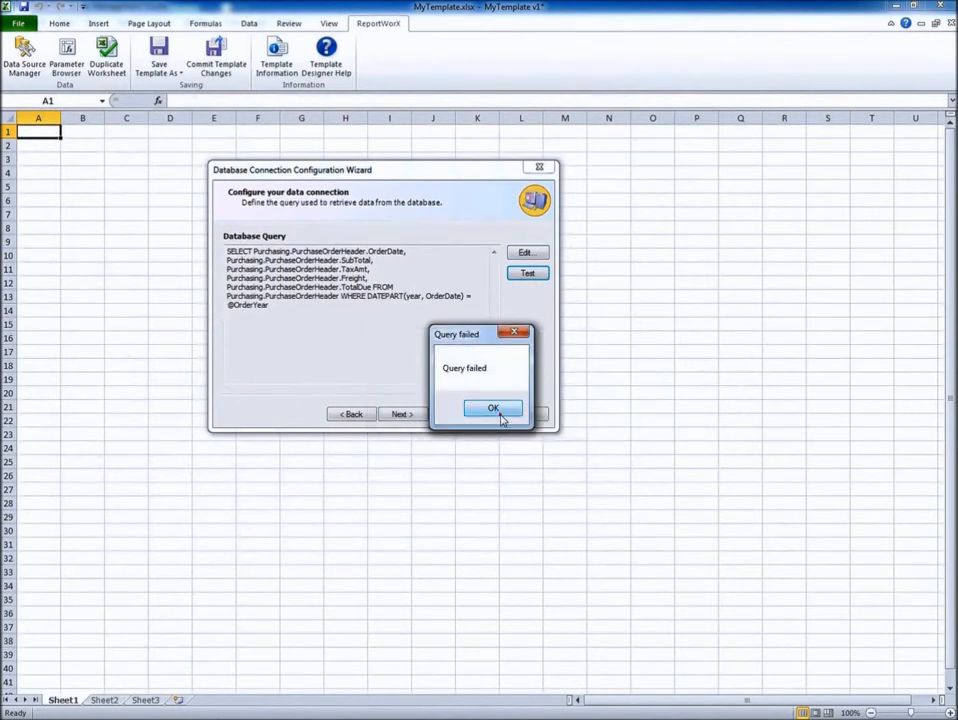
click(500, 414)
click(526, 252)
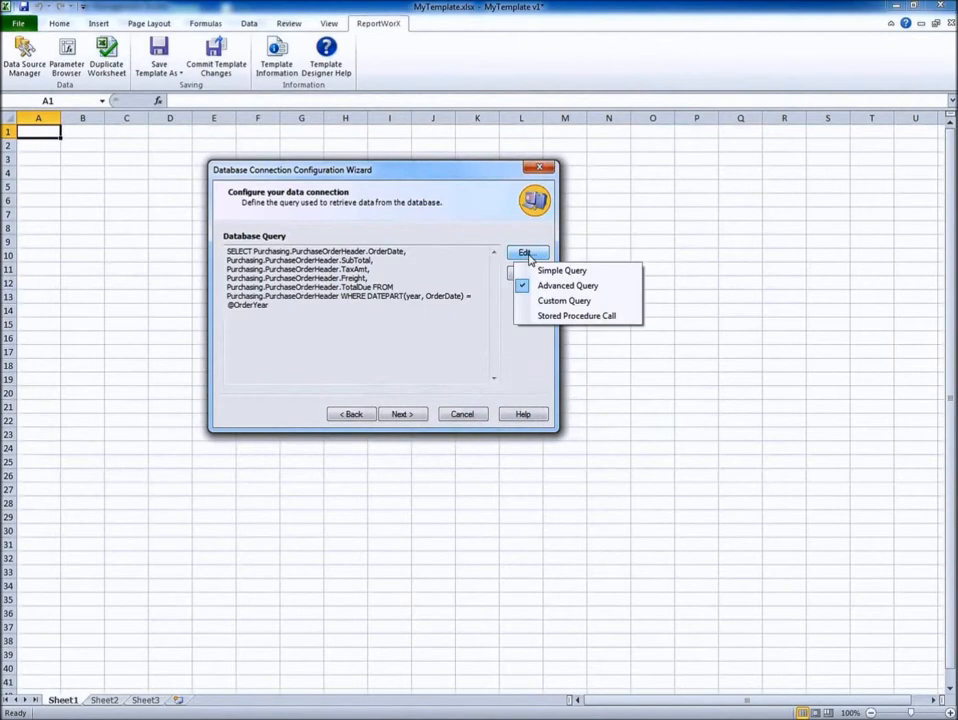
click(555, 301)
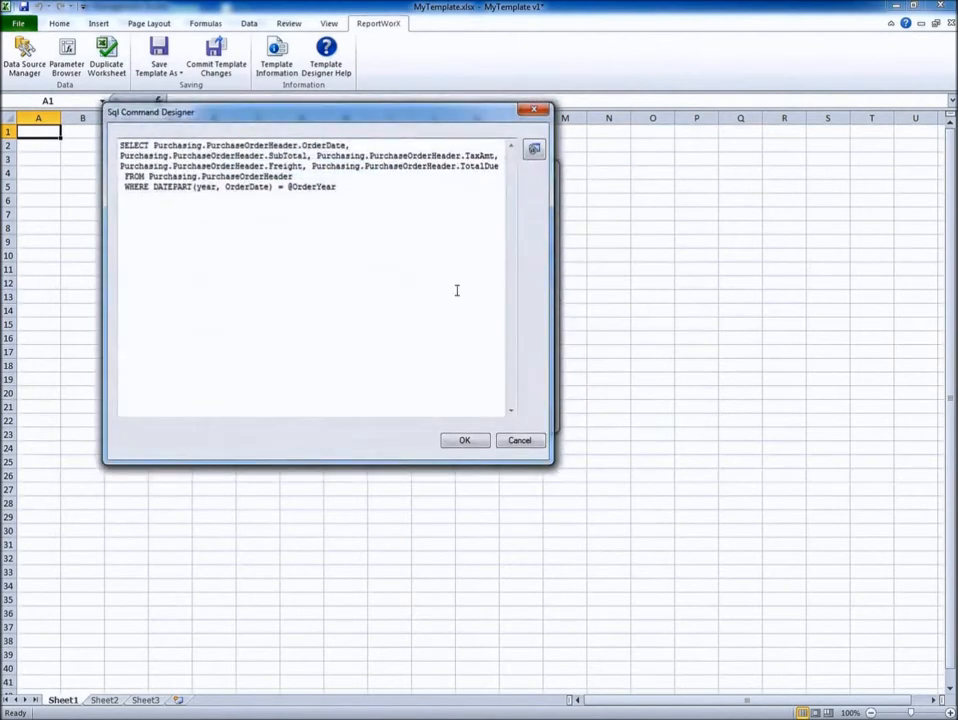
drag(289, 187, 334, 187)
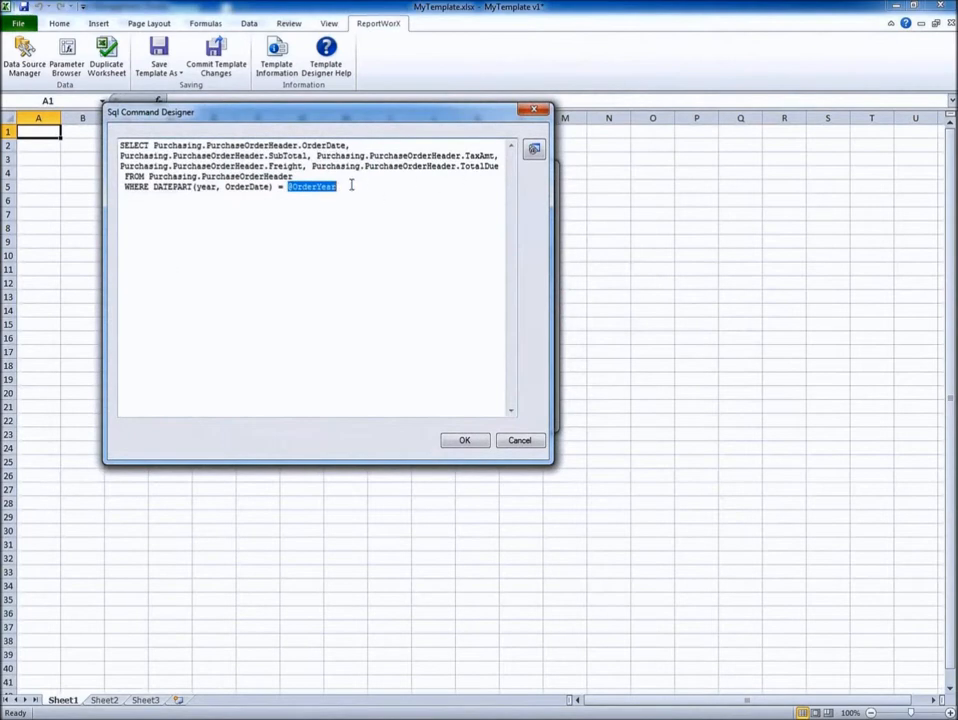
click(352, 186)
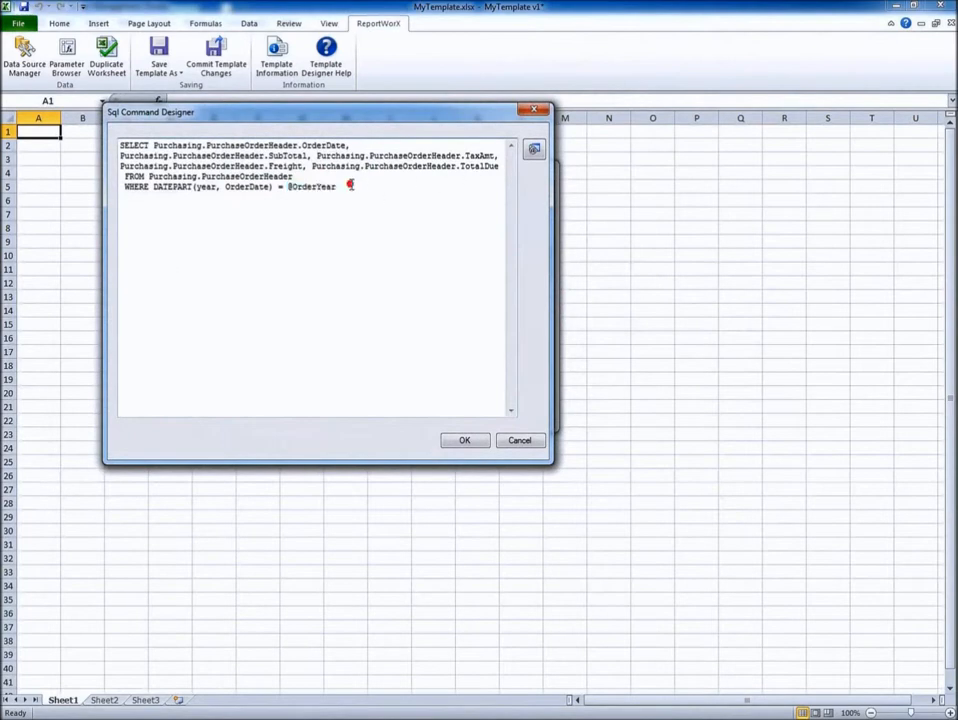
click(534, 151)
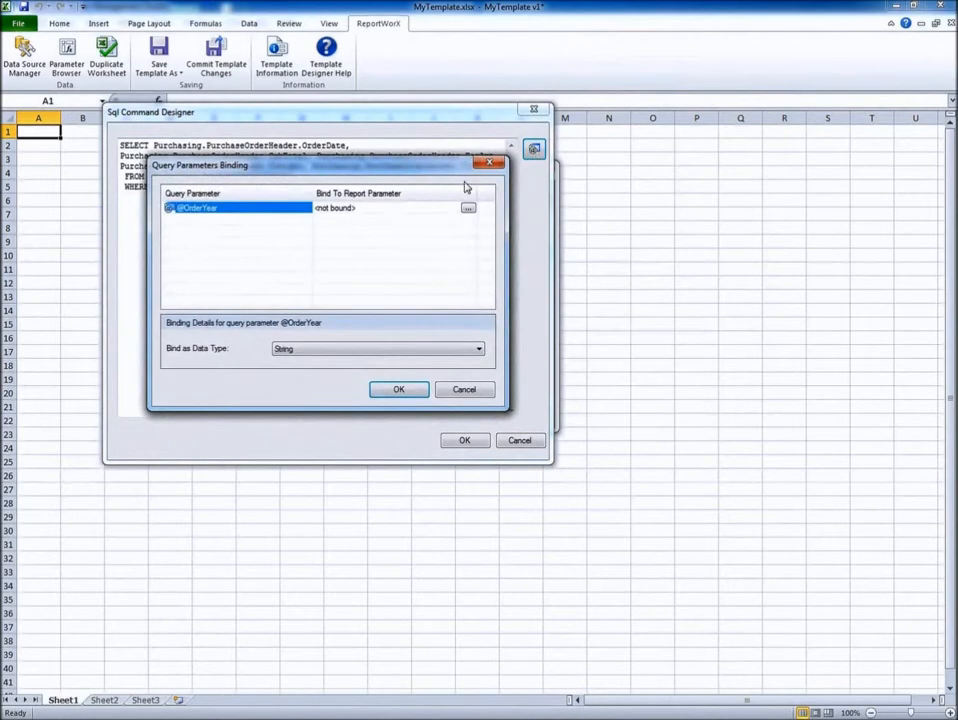
drag(314, 168, 332, 223)
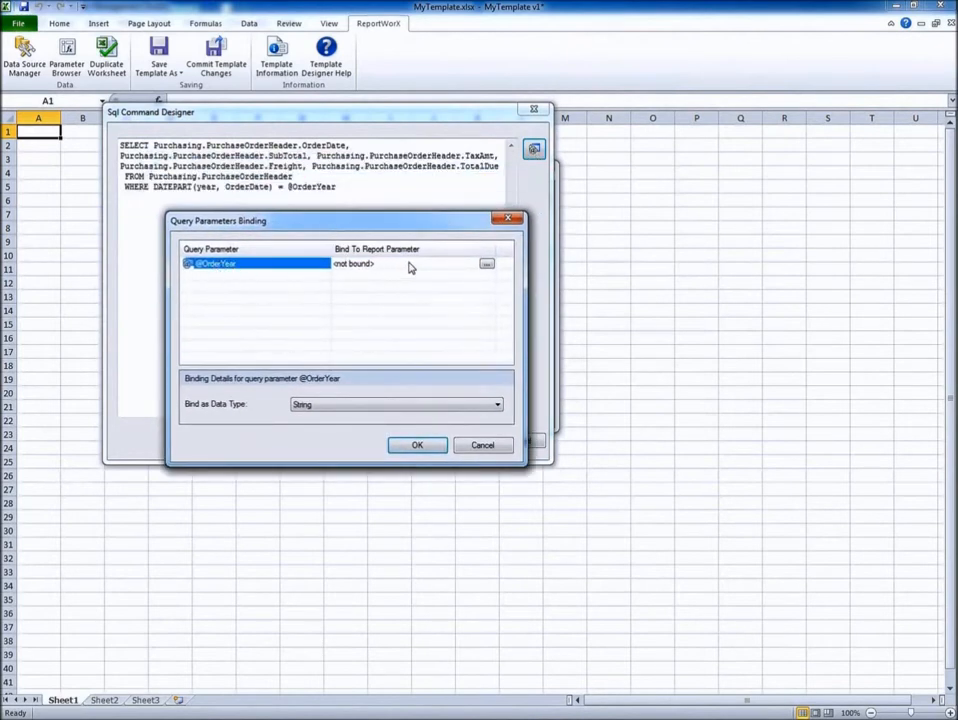
click(487, 265)
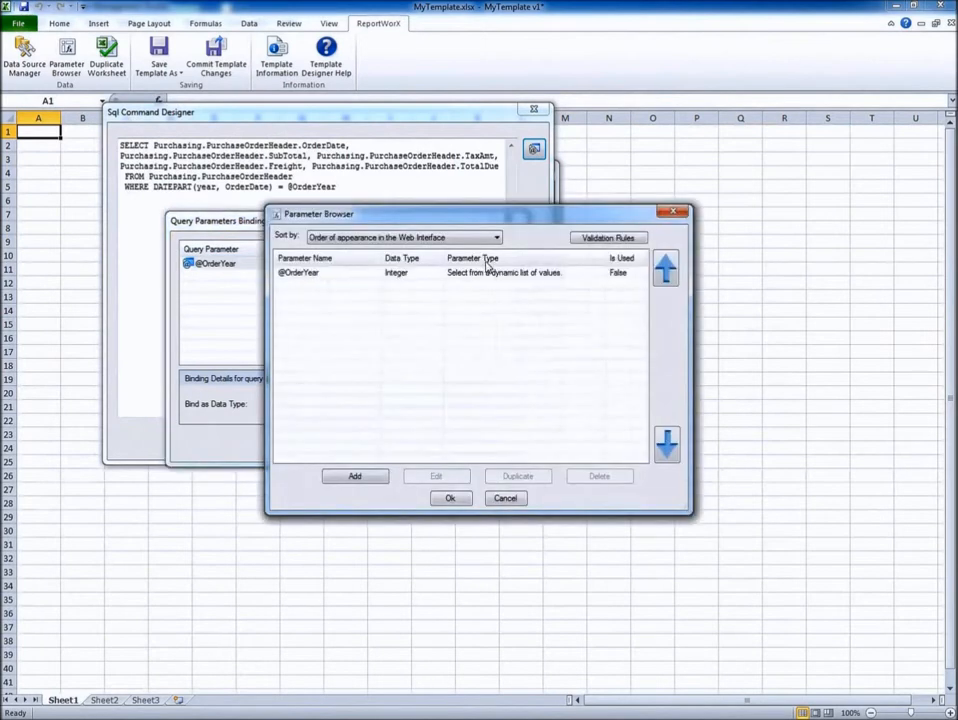
click(339, 280)
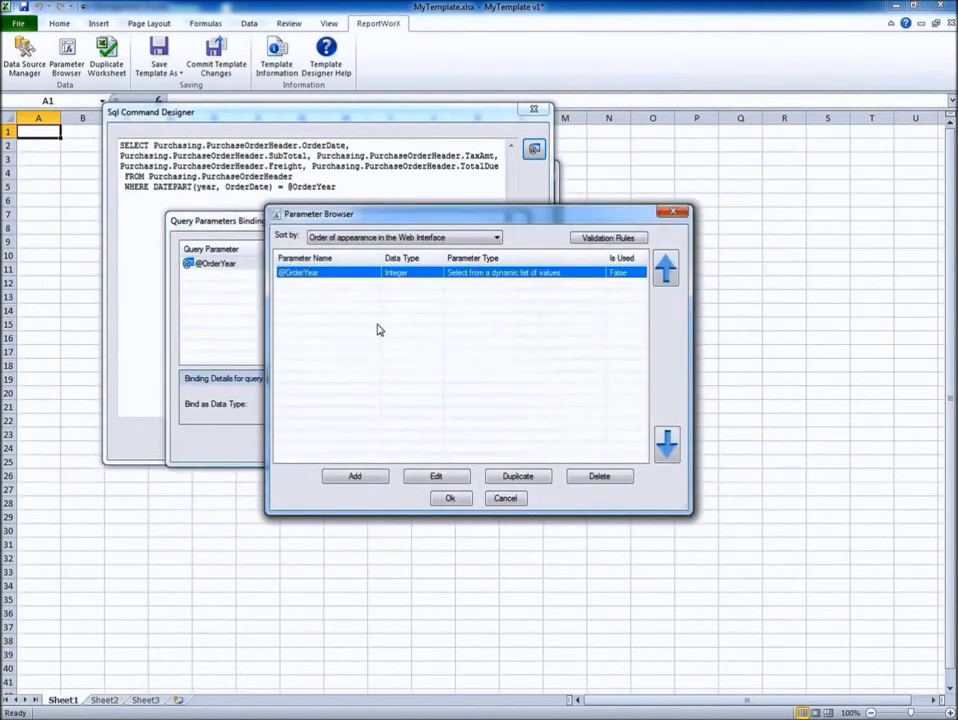
click(448, 500)
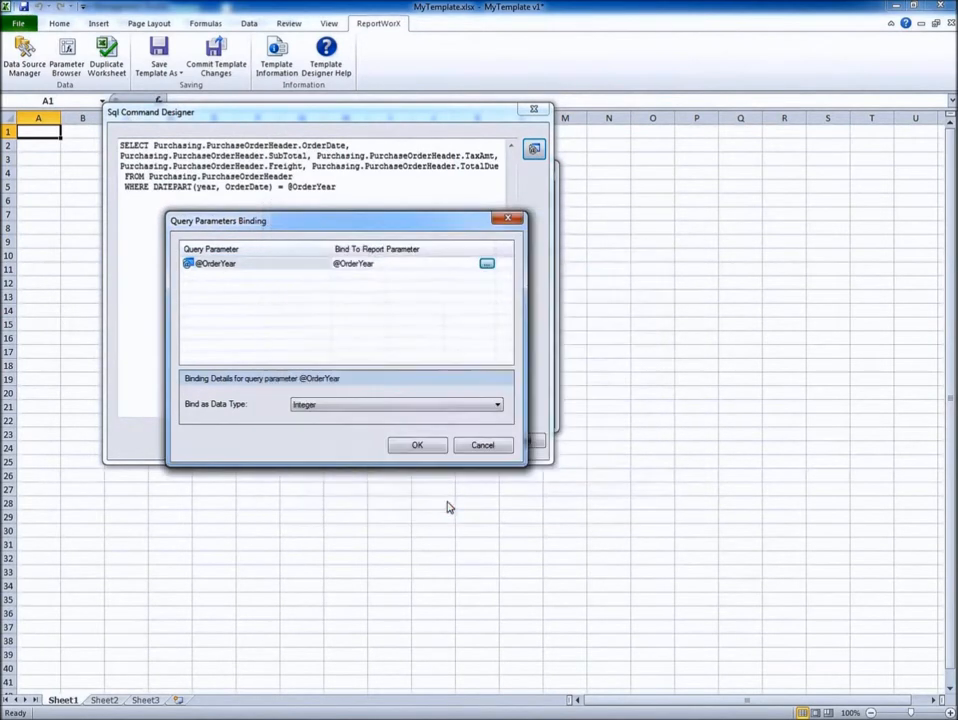
click(417, 446)
click(462, 442)
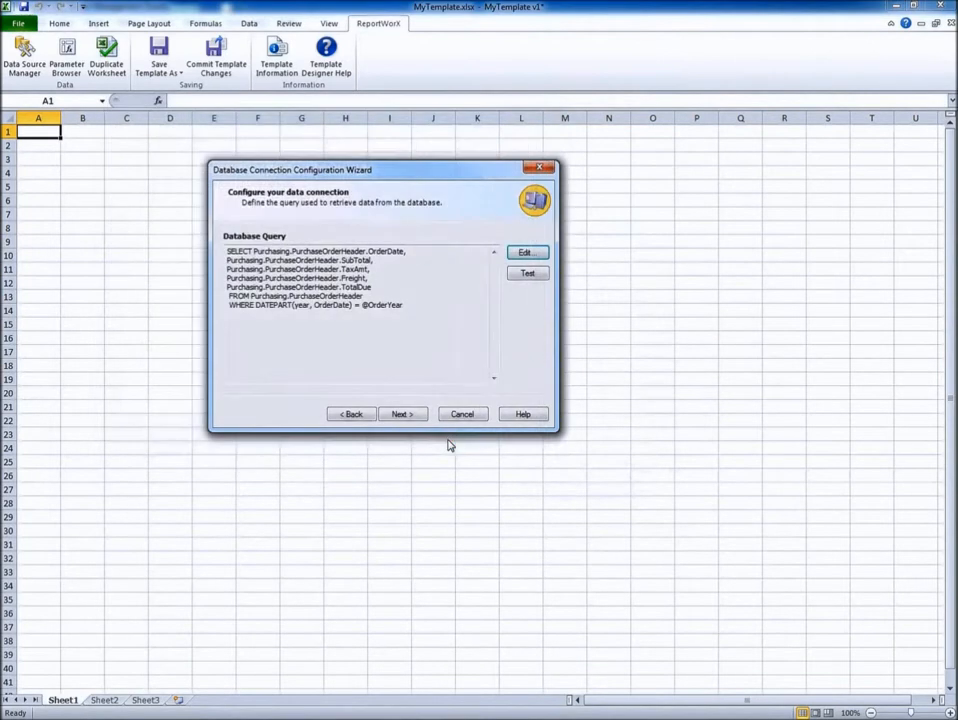
click(527, 273)
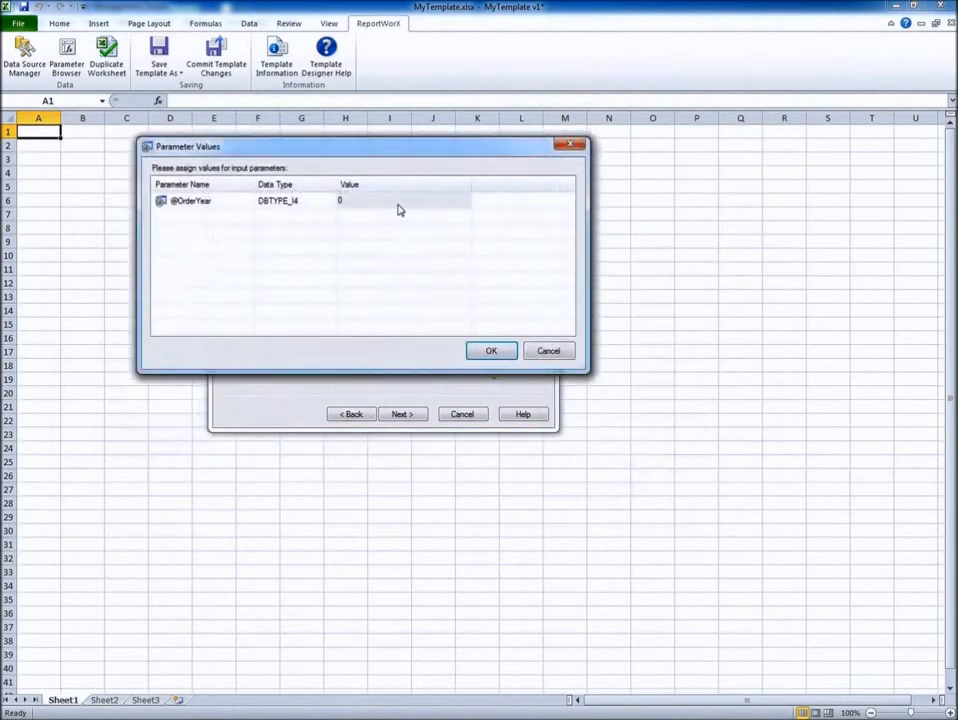
click(394, 205)
text(2001)
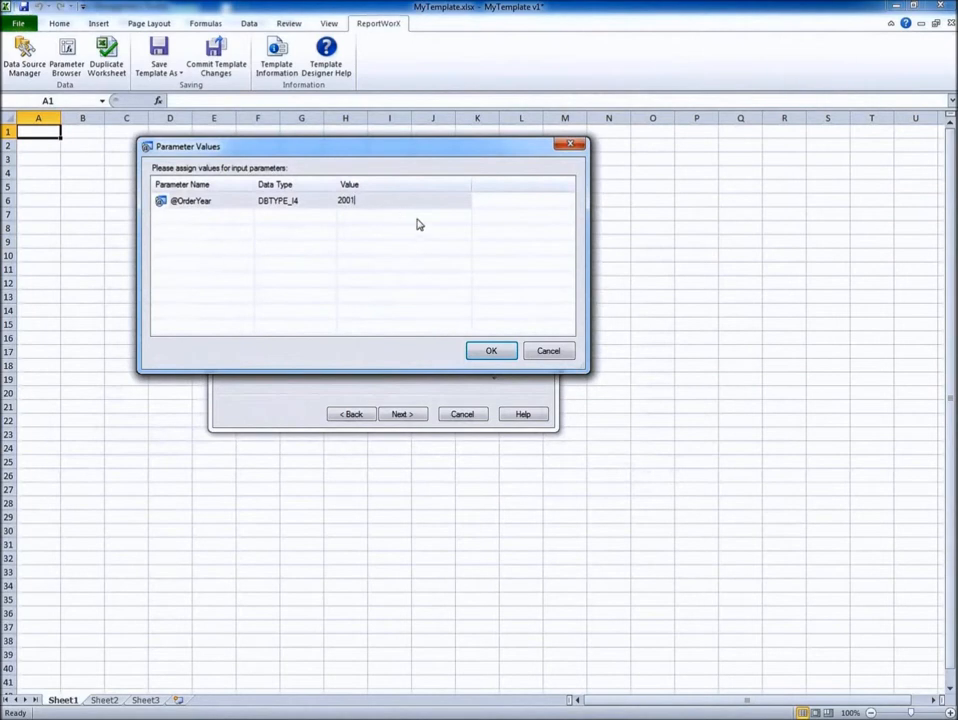
click(494, 353)
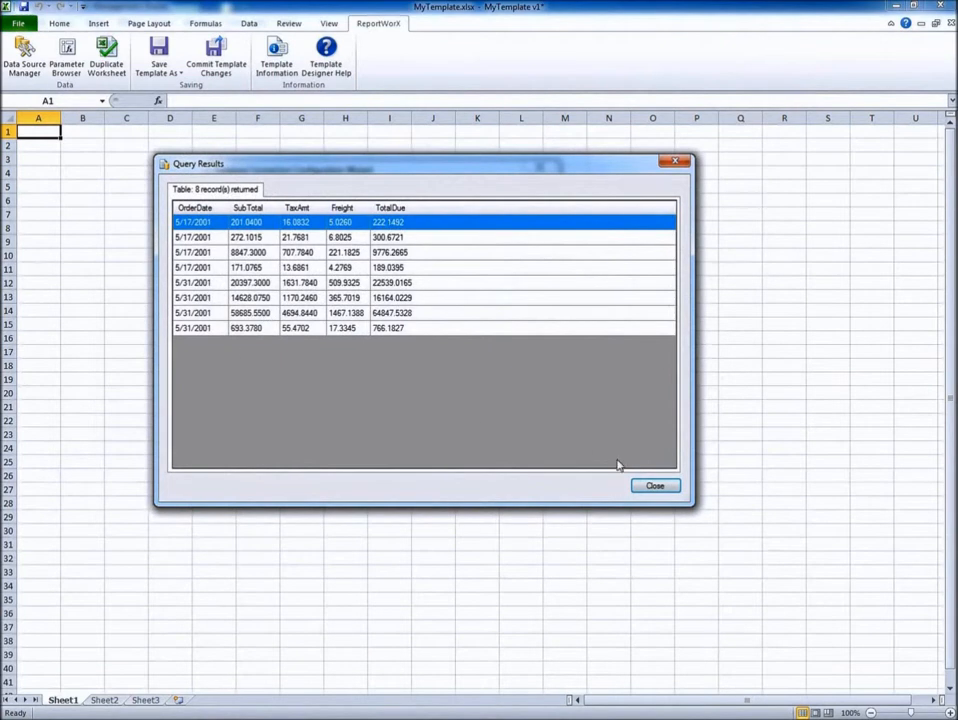
click(654, 486)
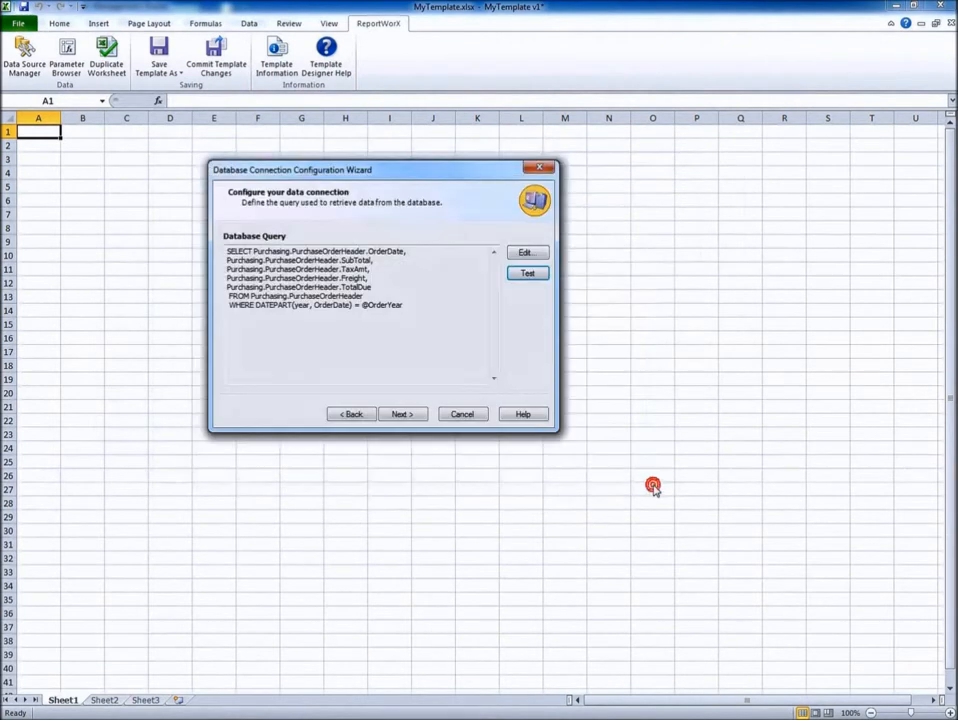
Finish the wizard with the data source name DatabaseSource, then insert four more layout columns to map Column2 through Column5 and accept the layout
click(401, 414)
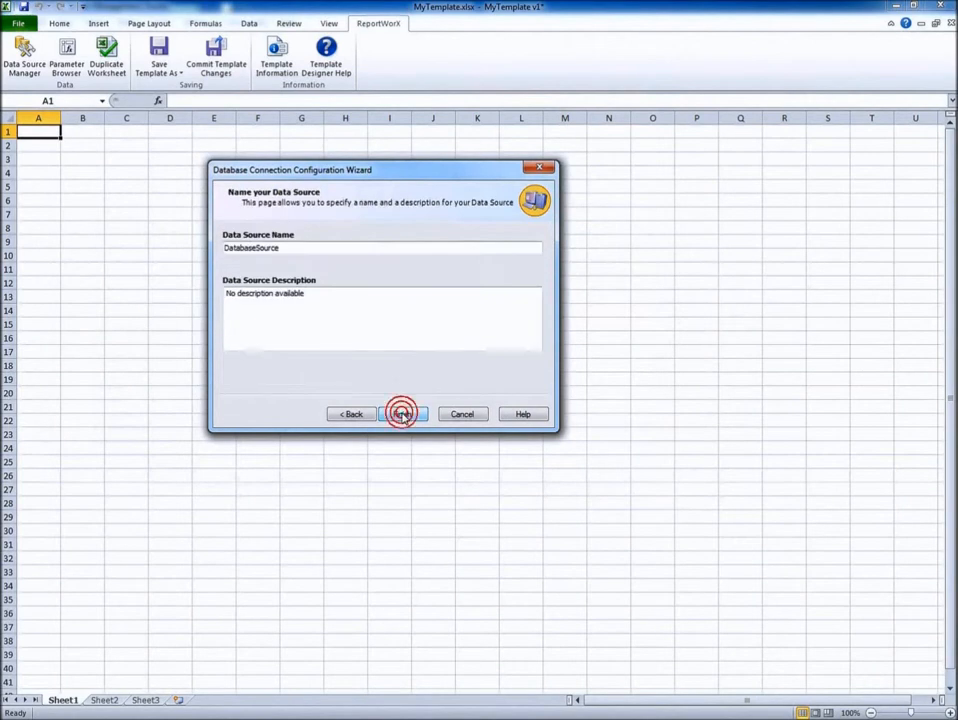
click(402, 415)
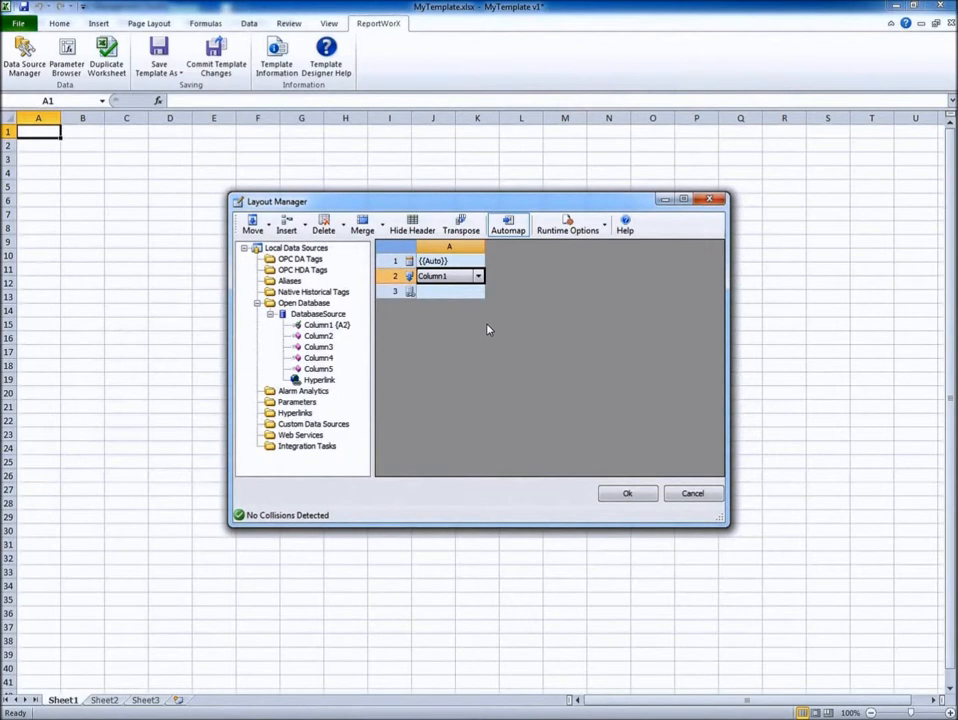
click(286, 227)
click(286, 227)
click(286, 227)
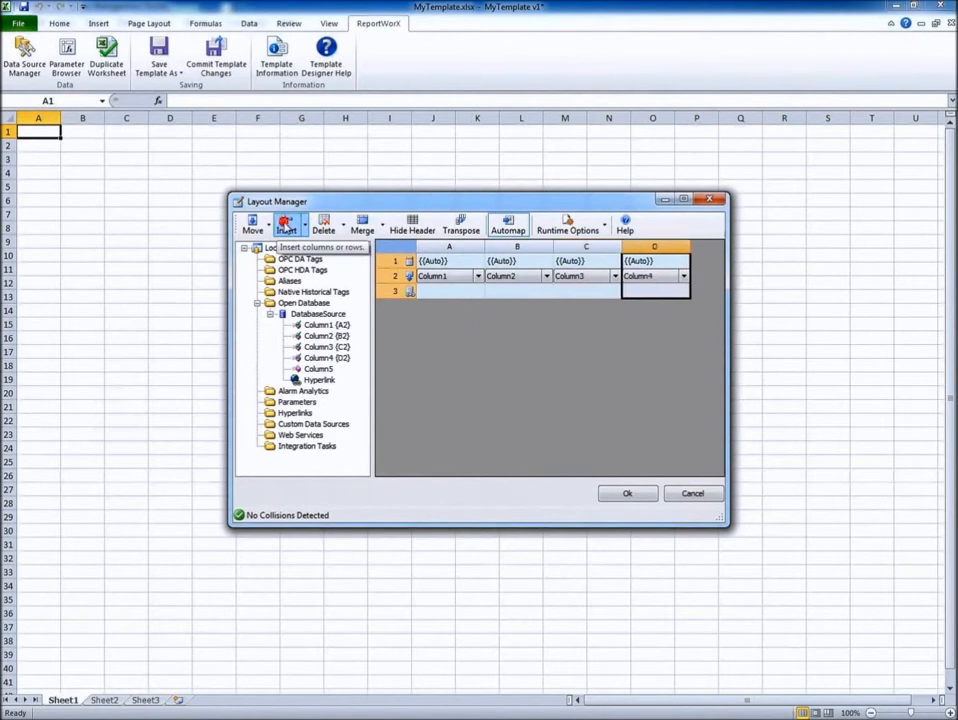
click(286, 227)
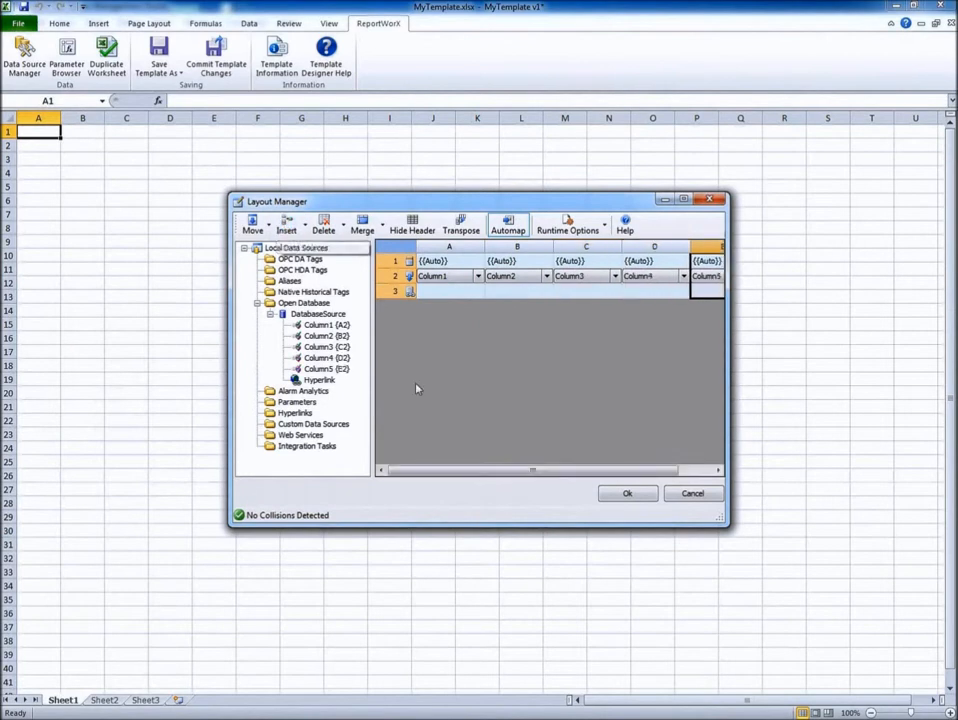
click(641, 496)
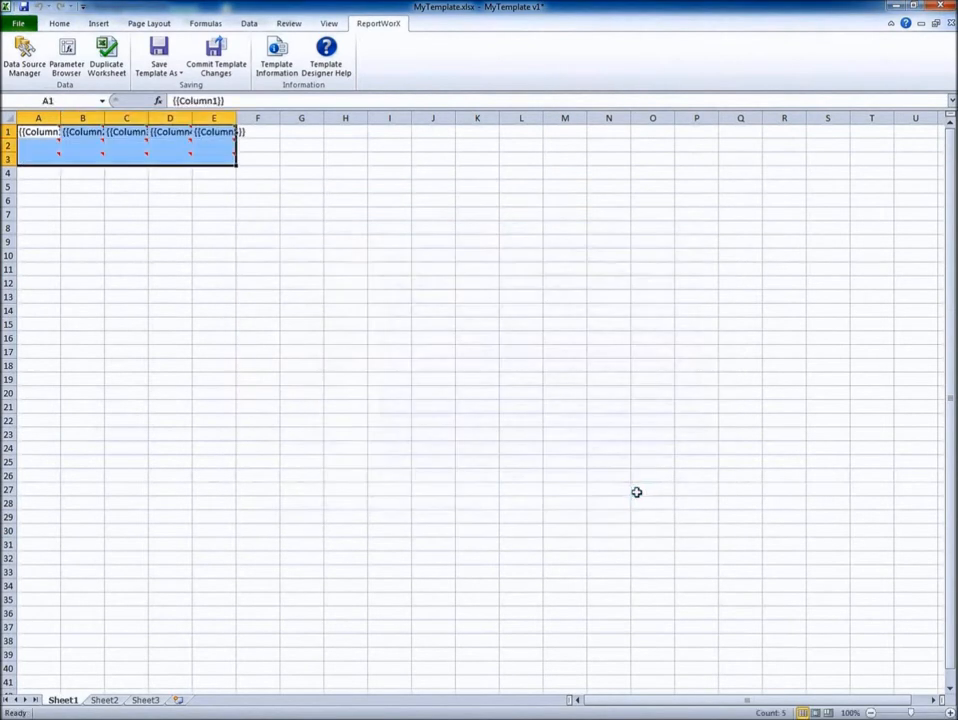
Widen column A and set the width of columns B to E to 14
click(42, 172)
drag(61, 118, 380, 118)
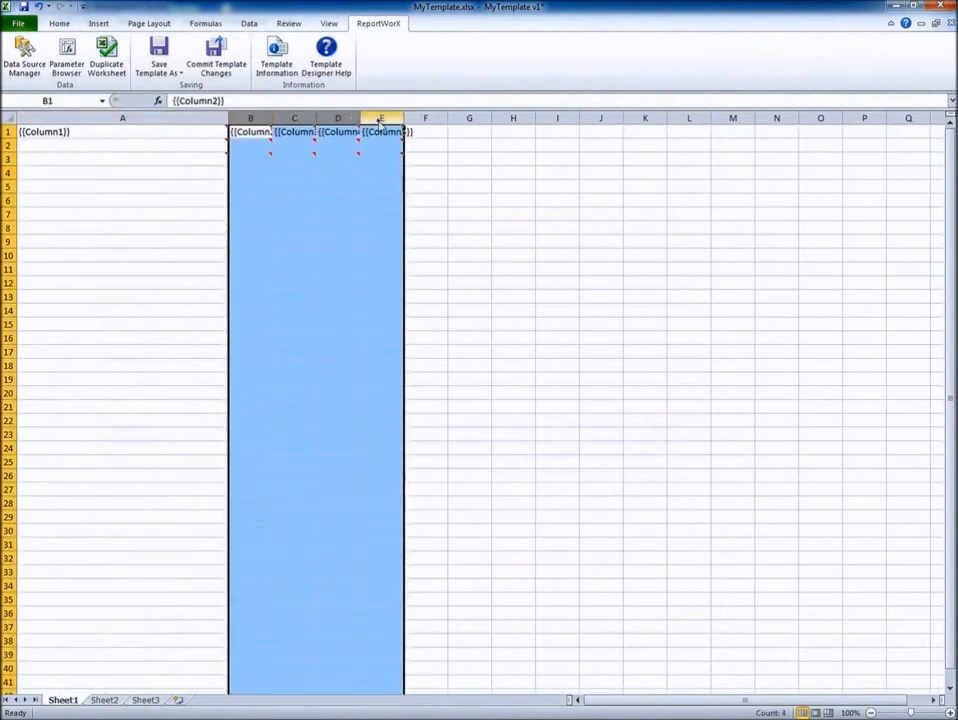
right_click(378, 118)
click(428, 259)
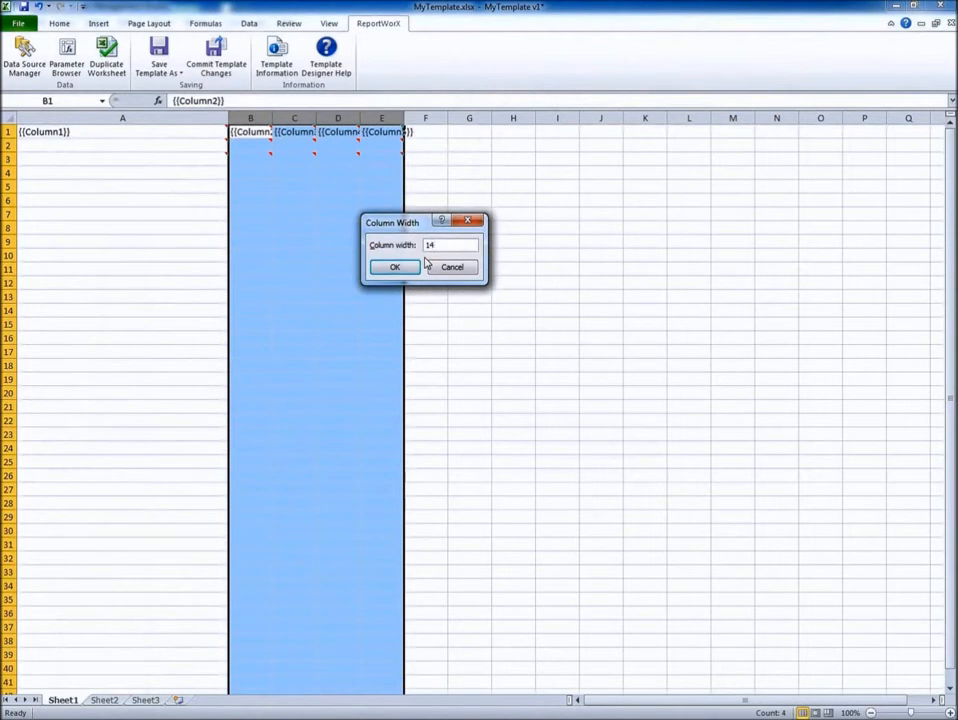
key(Return)
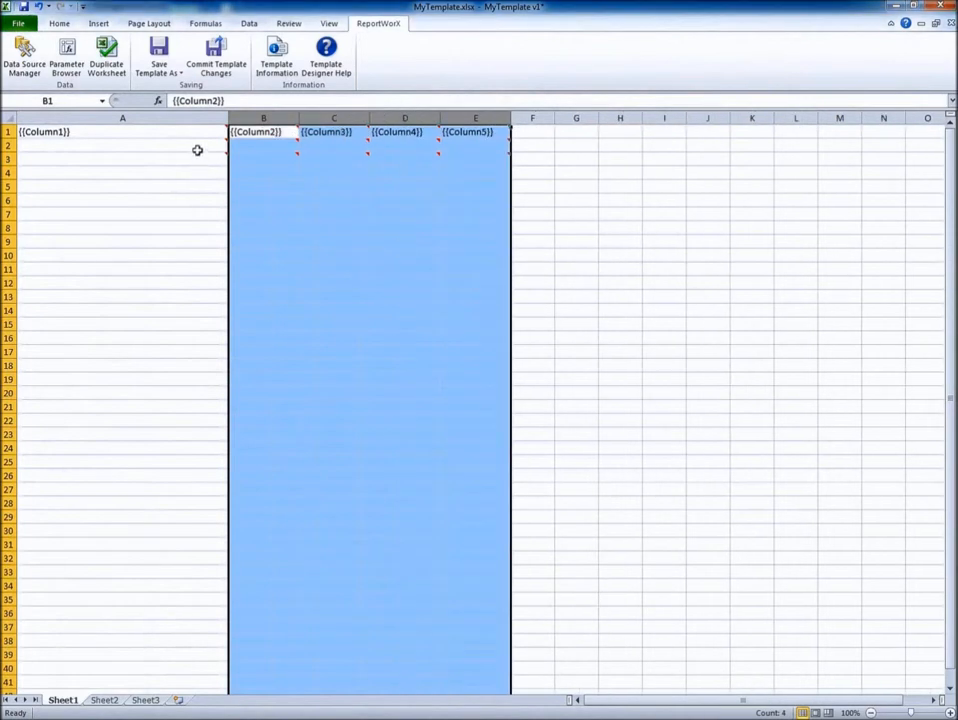
Freeze the top row of the worksheet containing the column headers
mouse_move(160, 140)
click(8, 131)
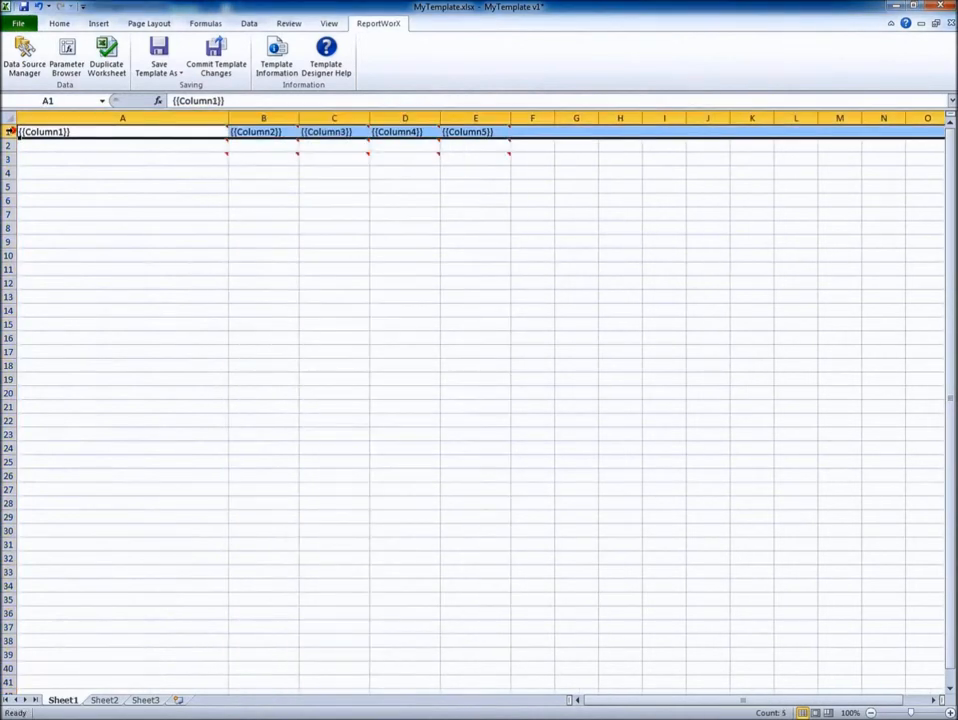
click(320, 24)
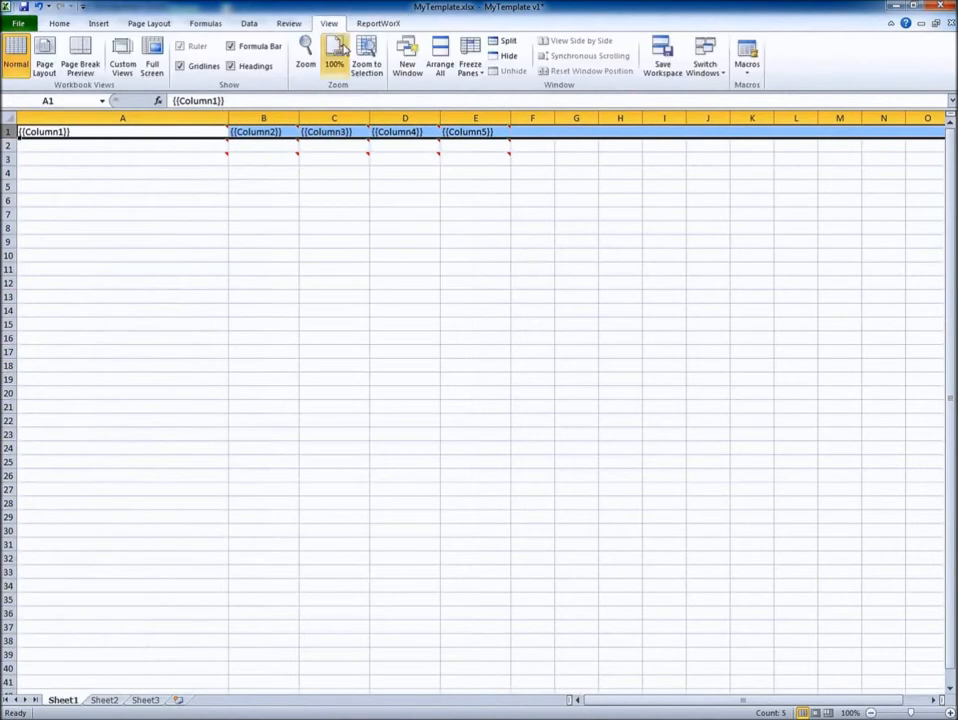
click(471, 70)
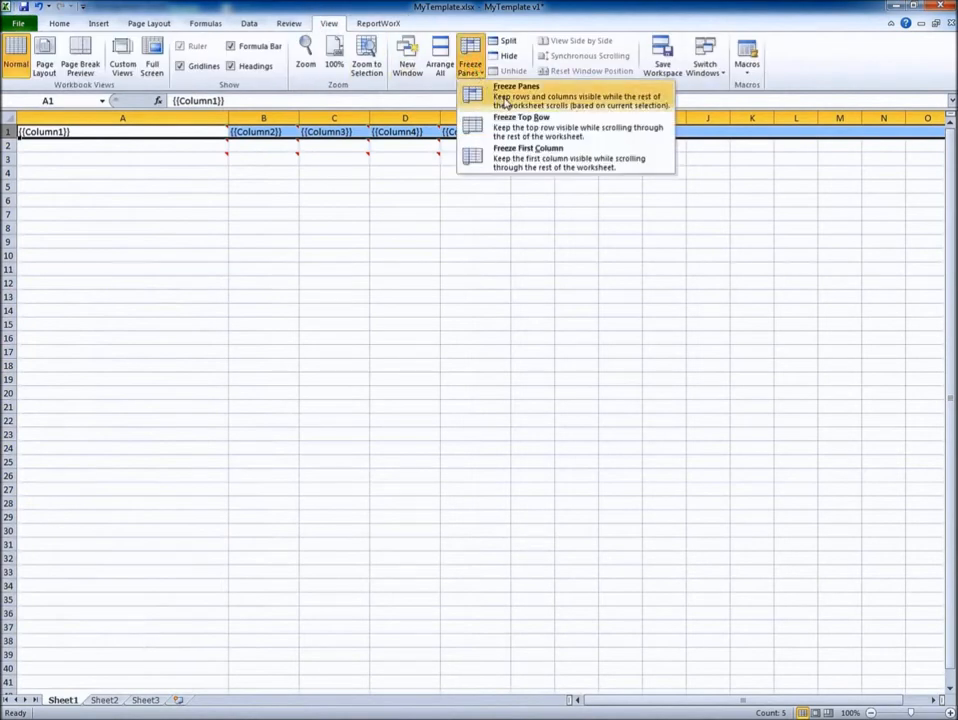
click(513, 126)
Format the header row's text as bold with a font size of 12
mouse_move(152, 147)
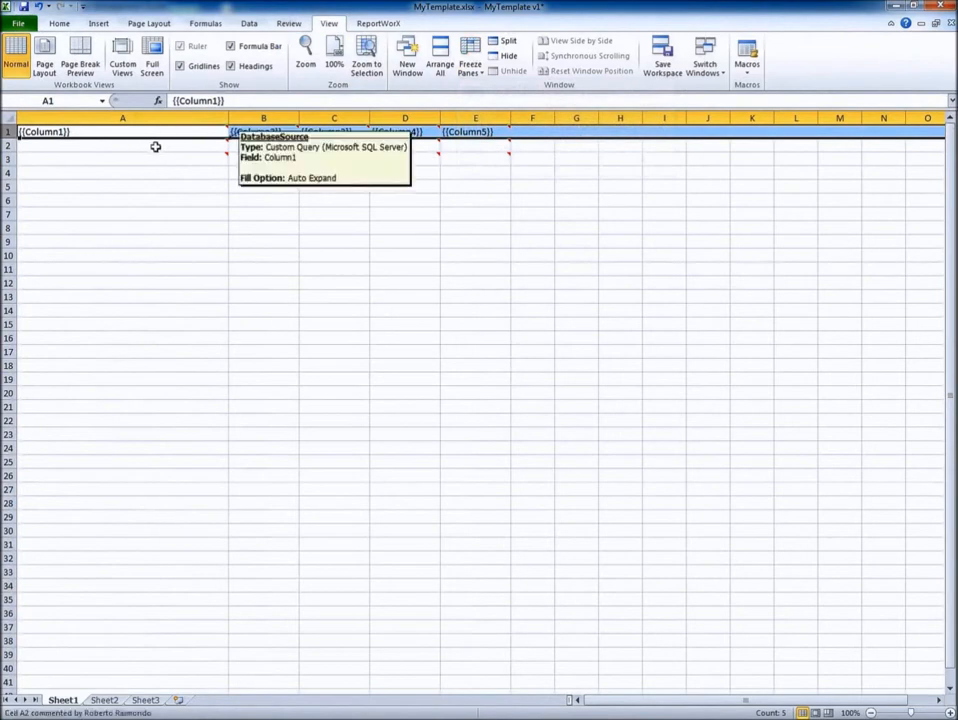
click(50, 22)
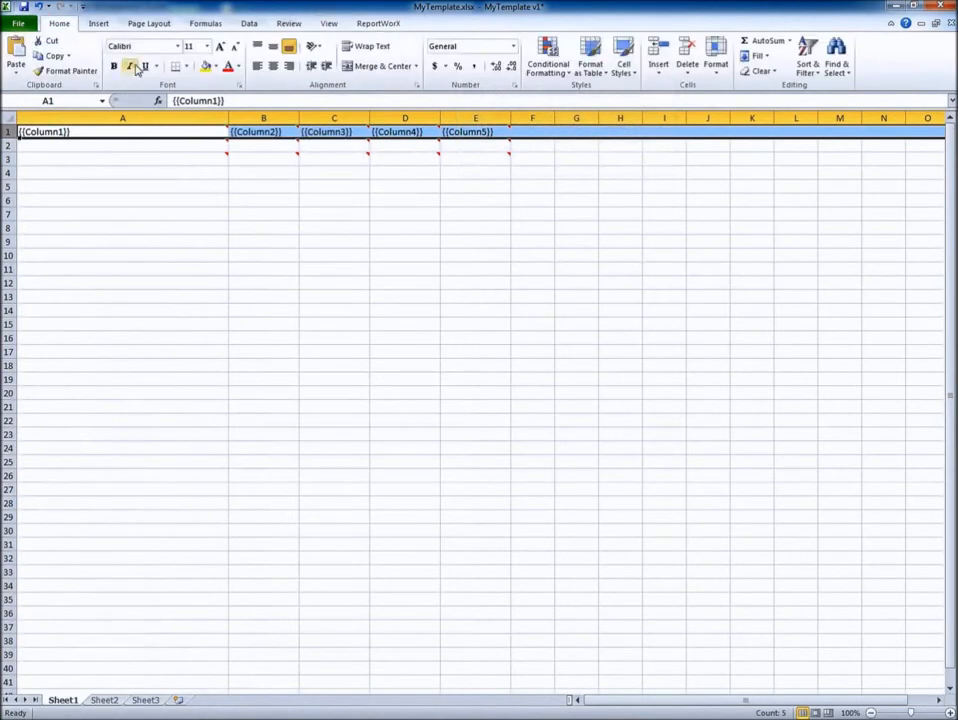
click(220, 46)
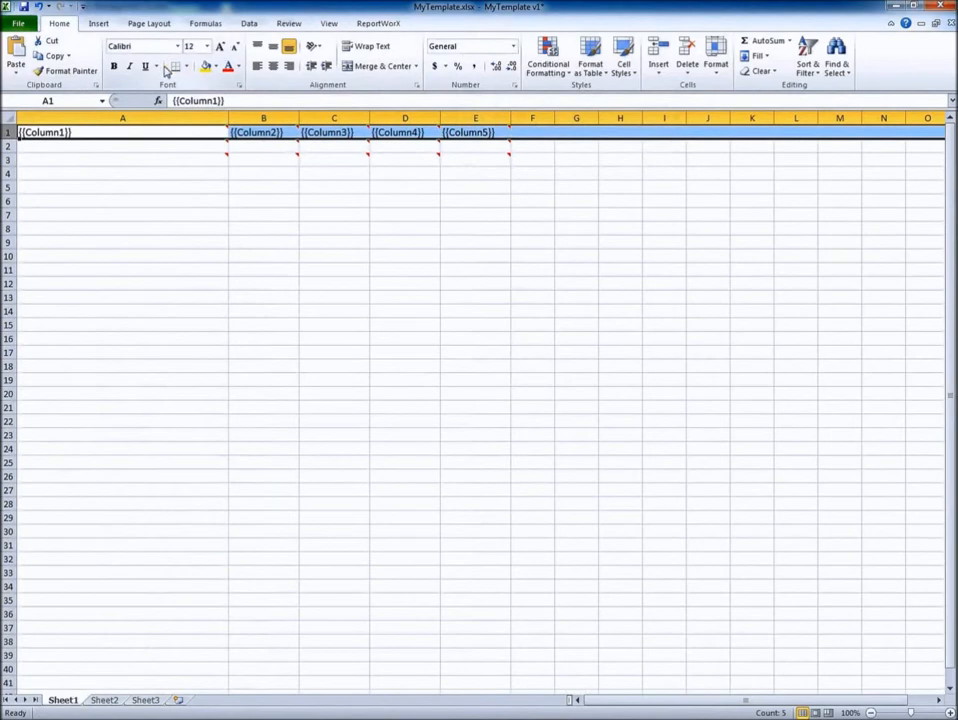
click(115, 67)
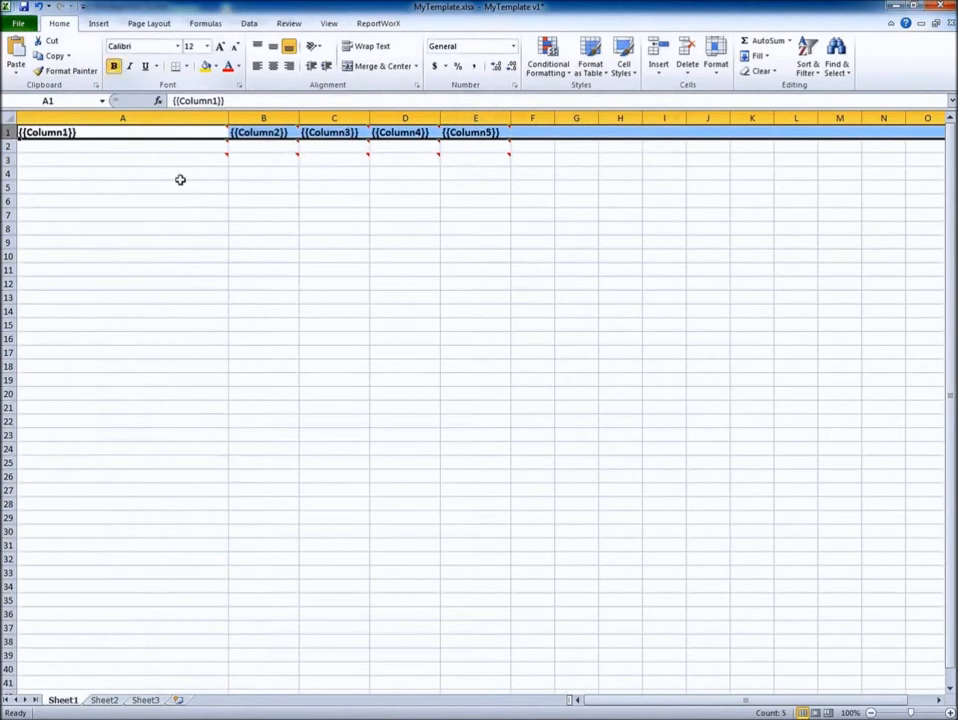
Apply the Accounting number format to the data cells B2:E3
drag(254, 147, 462, 160)
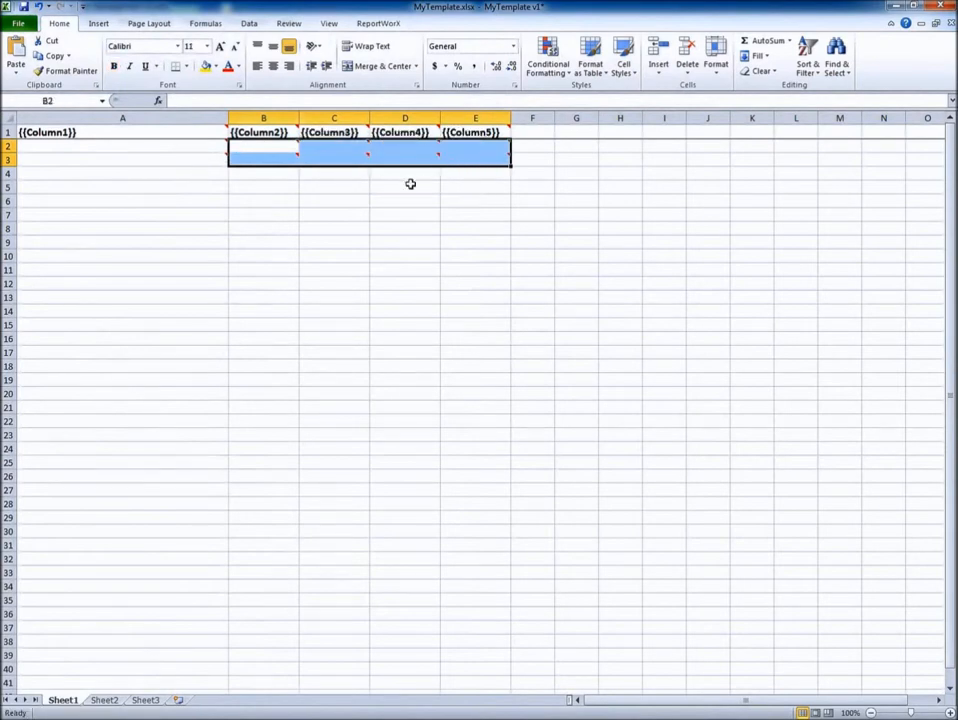
click(513, 46)
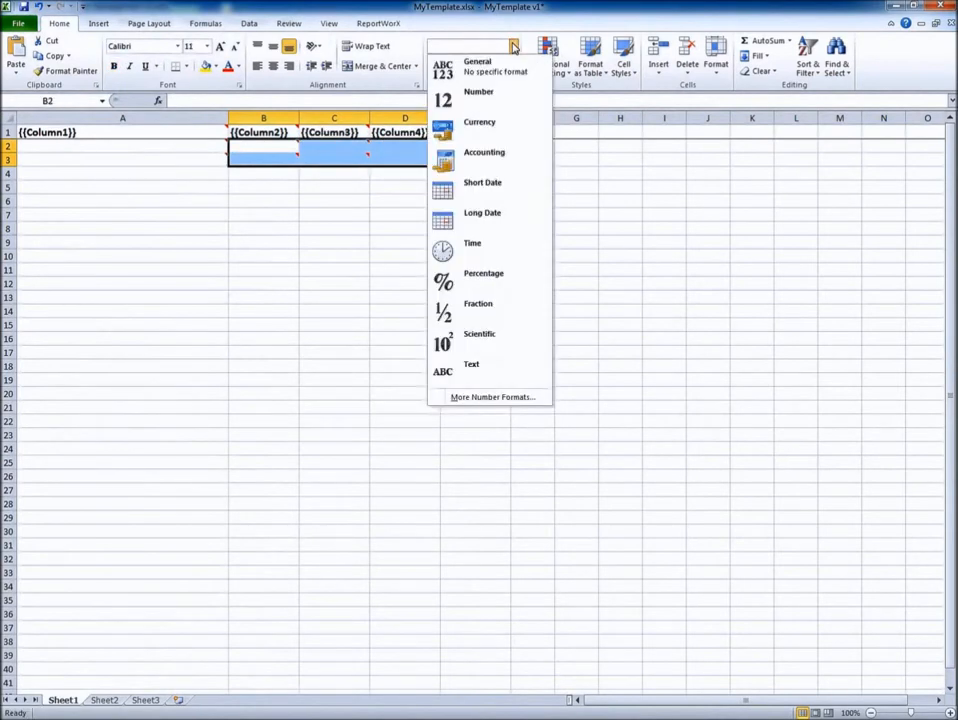
click(489, 154)
Set the accounting symbol of cells B2:E3 to € Euro (€ 123) in the cell formatting
right_click(470, 150)
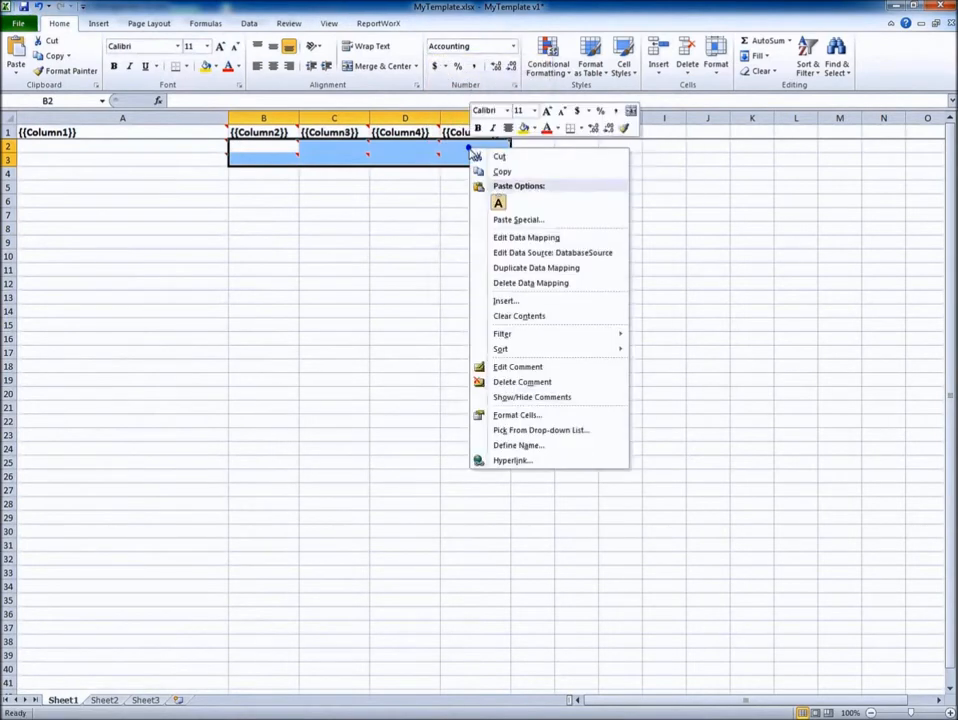
click(506, 414)
drag(456, 254, 374, 186)
click(579, 287)
click(581, 335)
click(581, 335)
click(581, 334)
click(581, 334)
click(581, 334)
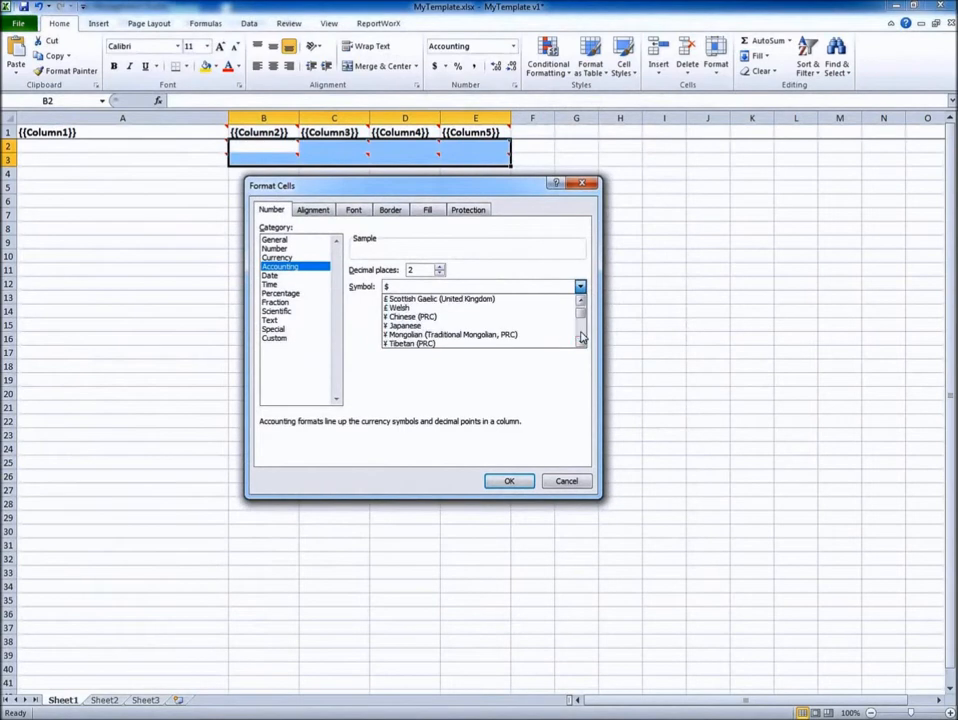
click(581, 335)
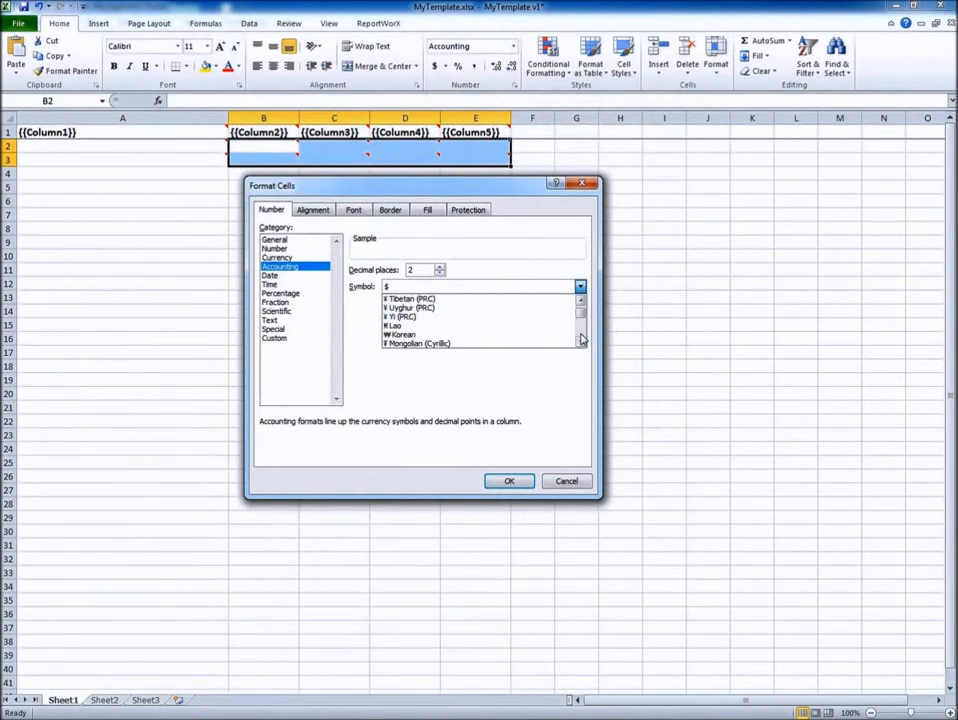
click(581, 335)
click(581, 336)
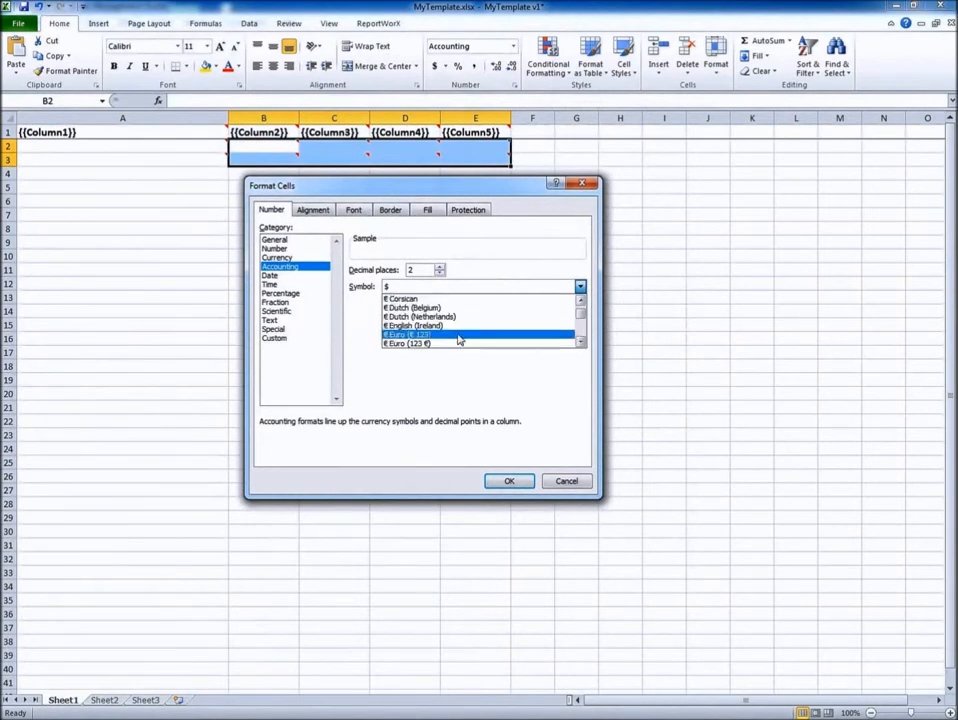
click(418, 336)
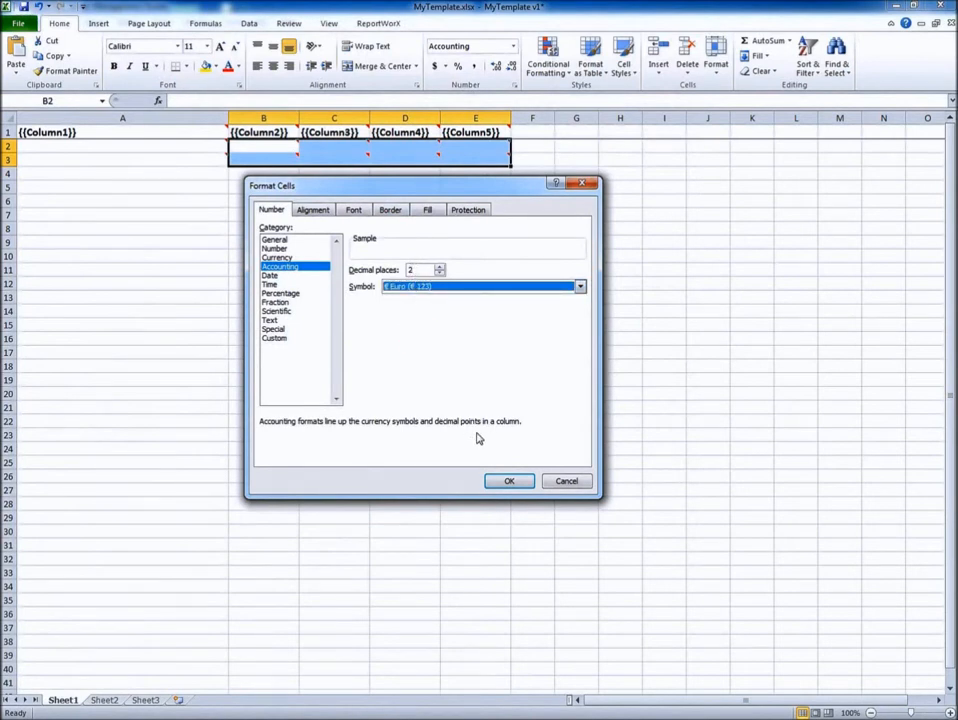
click(507, 483)
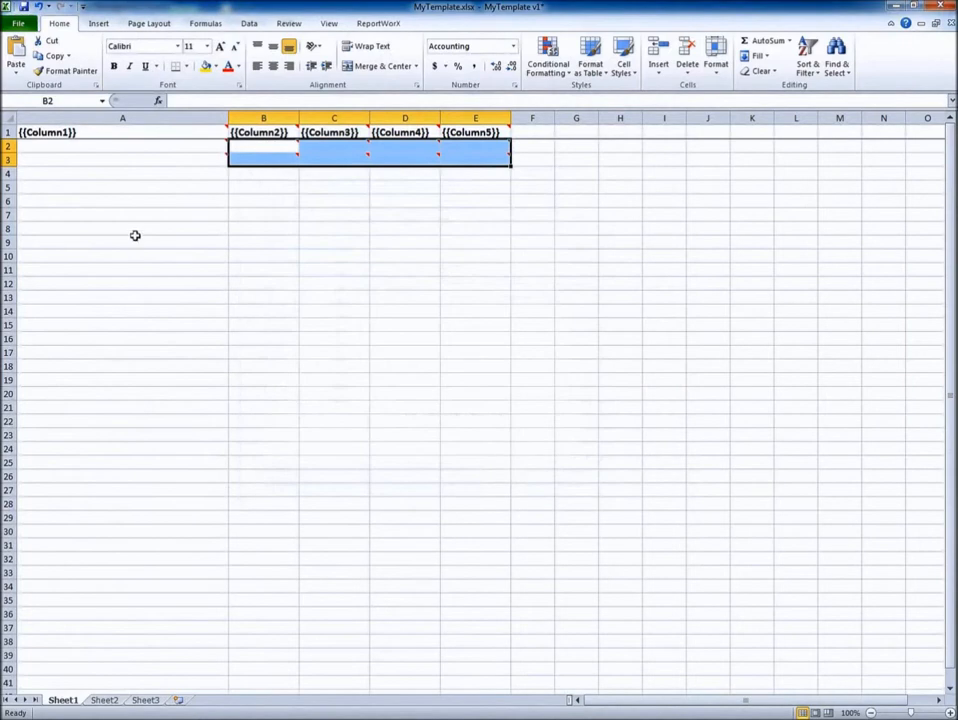
Apply the Long Date number format to the whole of column A
click(105, 117)
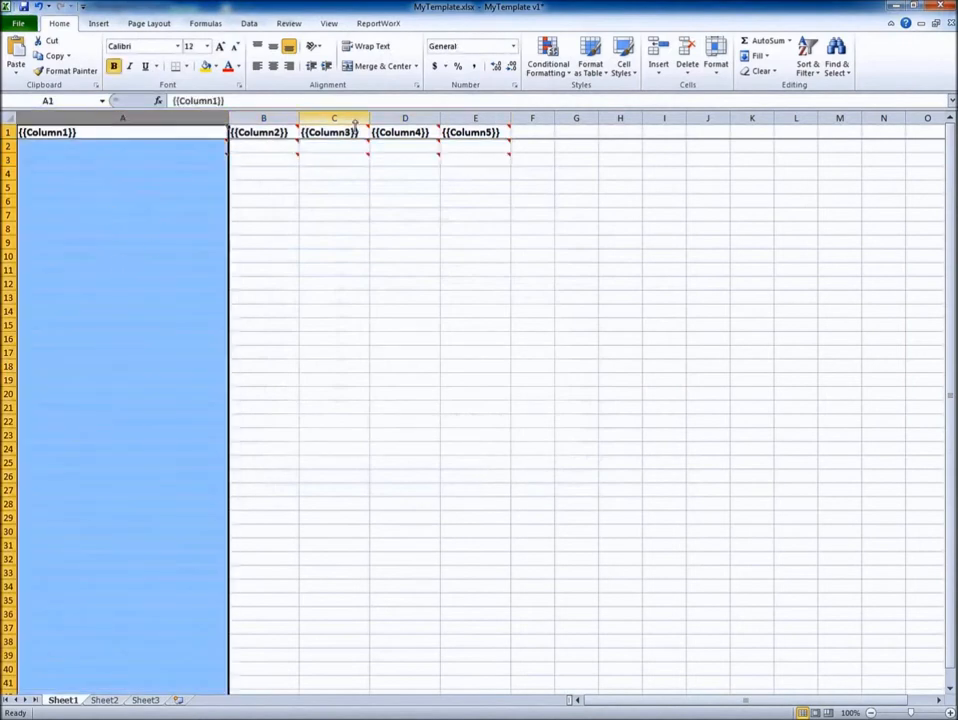
click(513, 46)
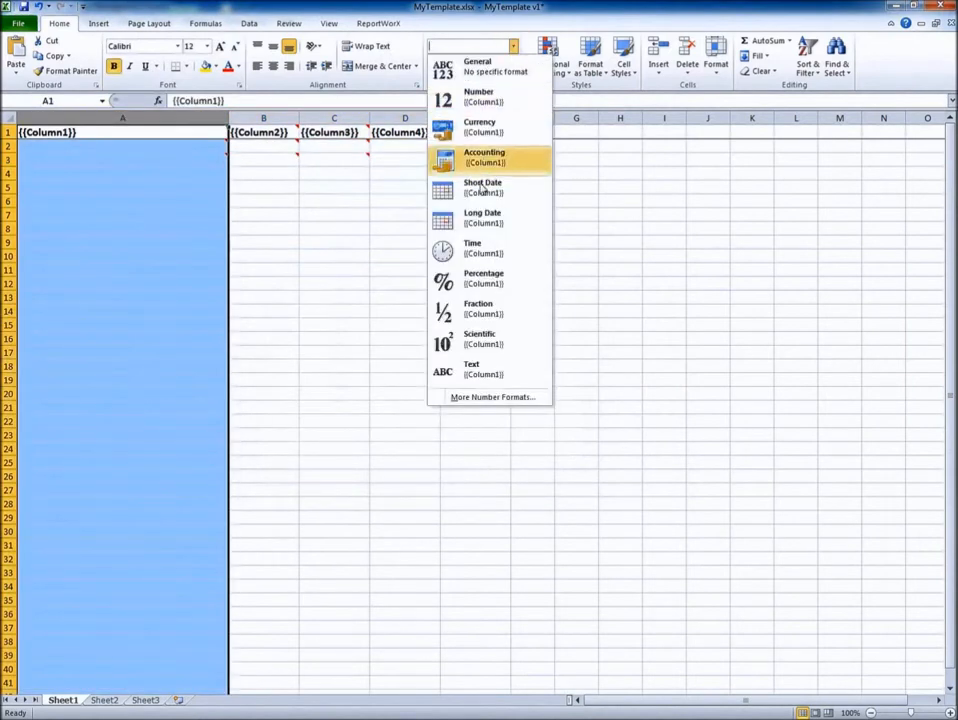
click(491, 222)
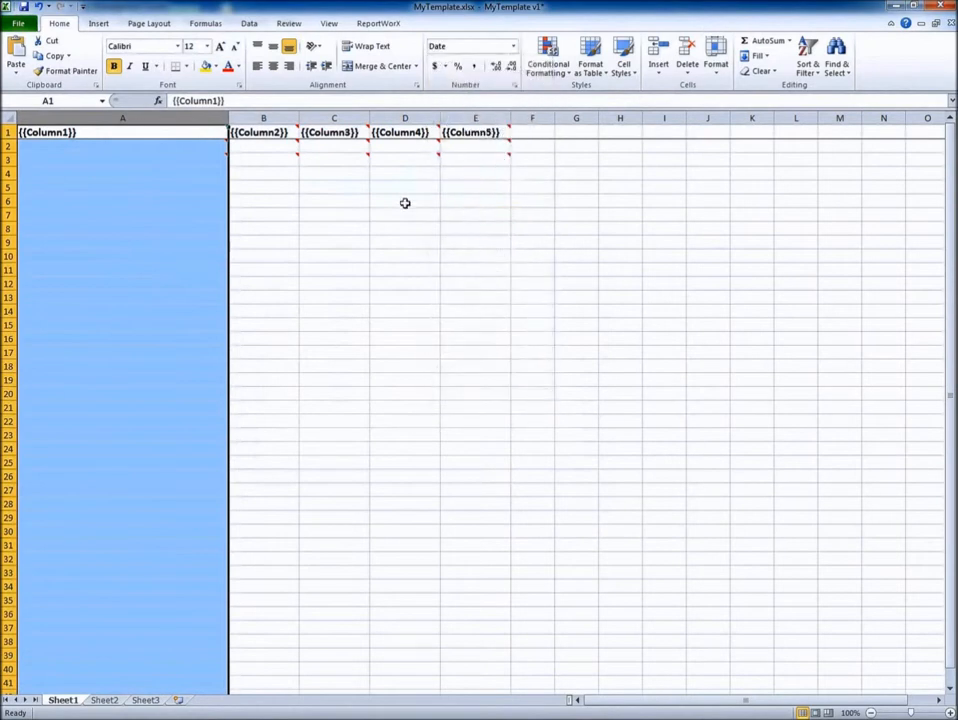
Enter the label TOTALS in cell A4 below the data rows
click(214, 174)
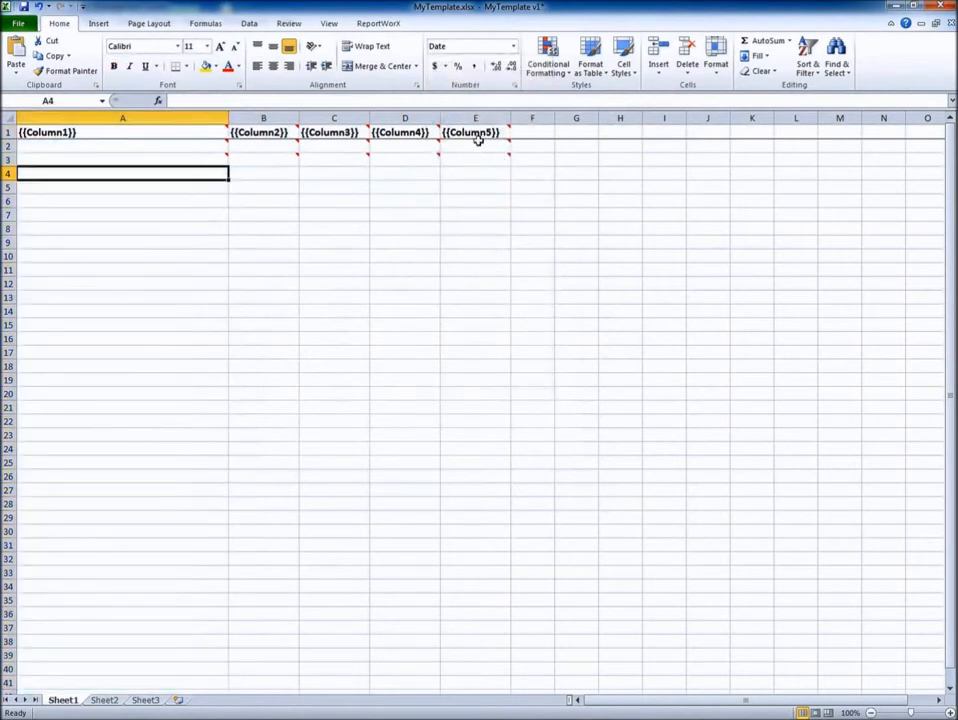
text(TOTALS)
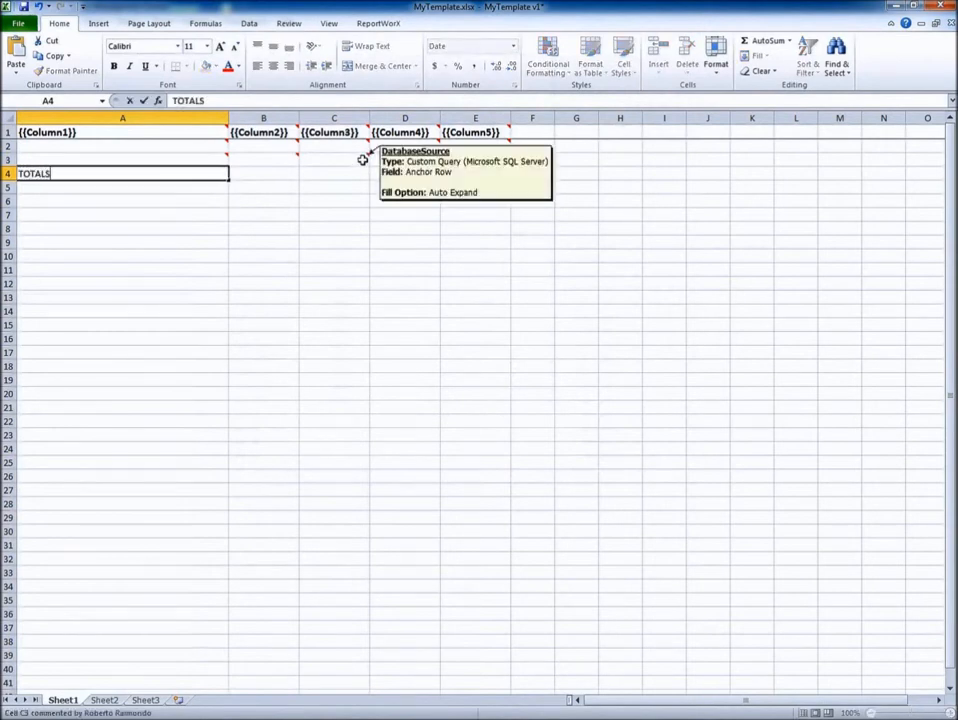
key(Tab)
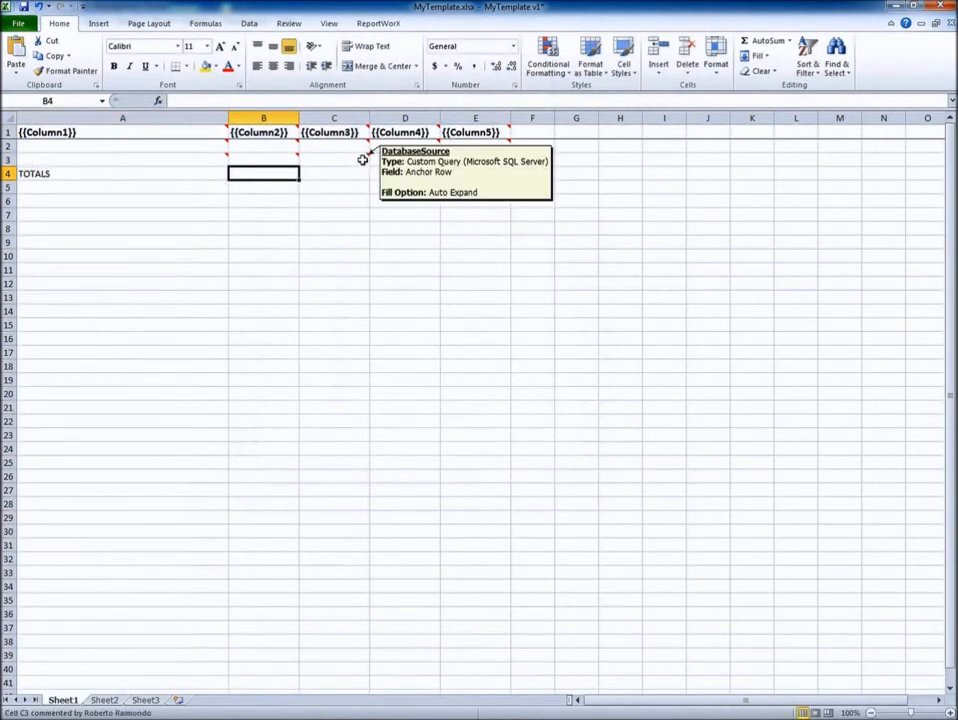
Enter =SUM(B2:B3) in cell B4 and fill the formula across to E4
text(=SUM()
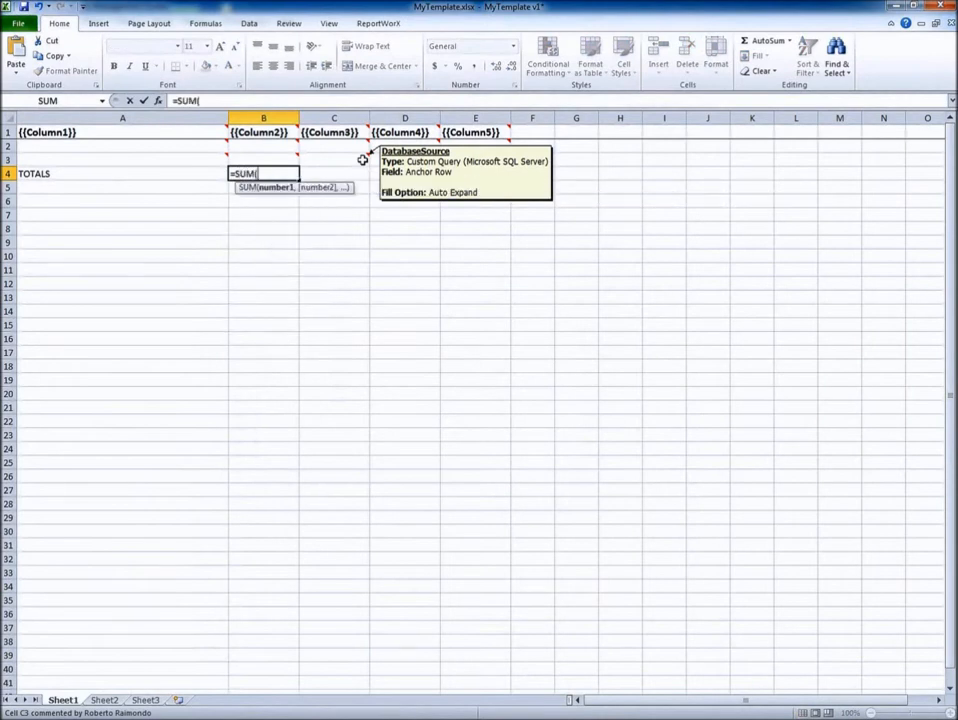
text(B2:B3)
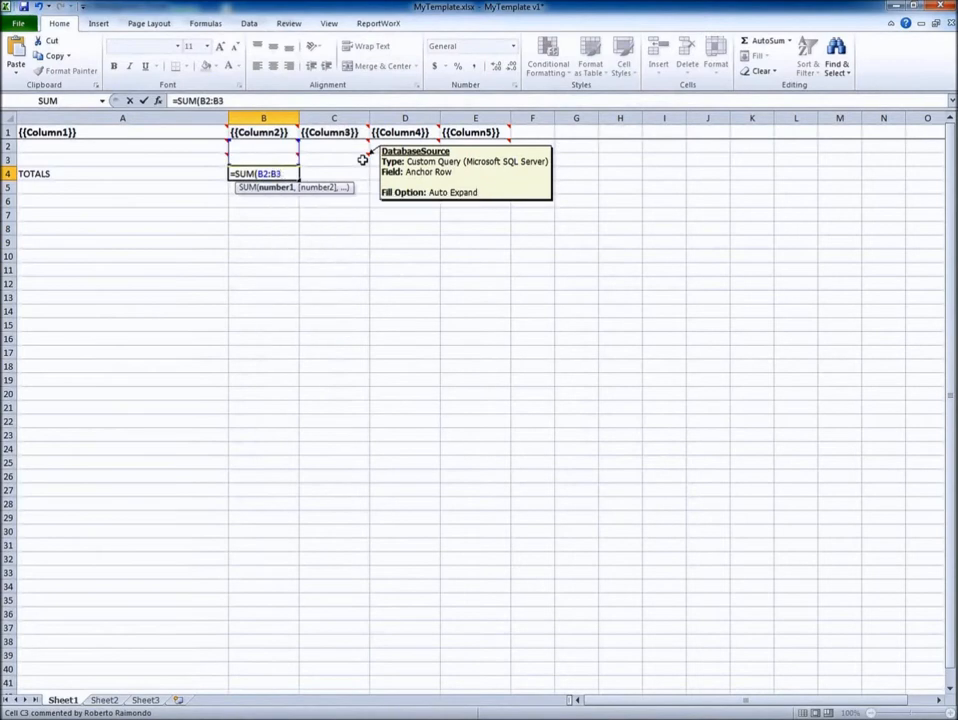
text())
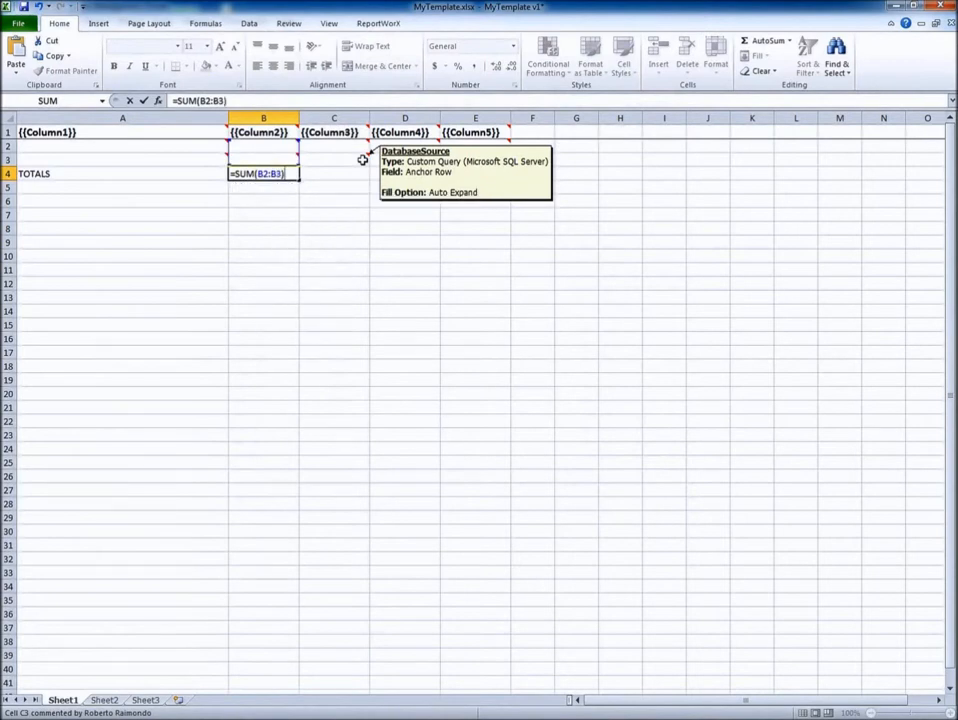
key(Return)
key(Up)
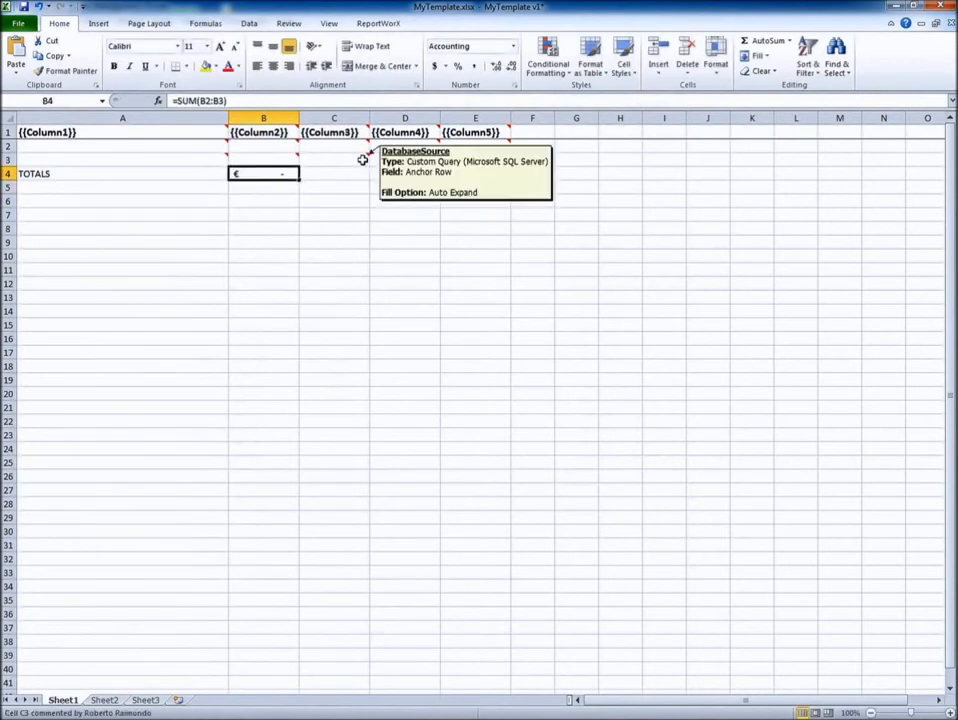
drag(298, 179, 474, 177)
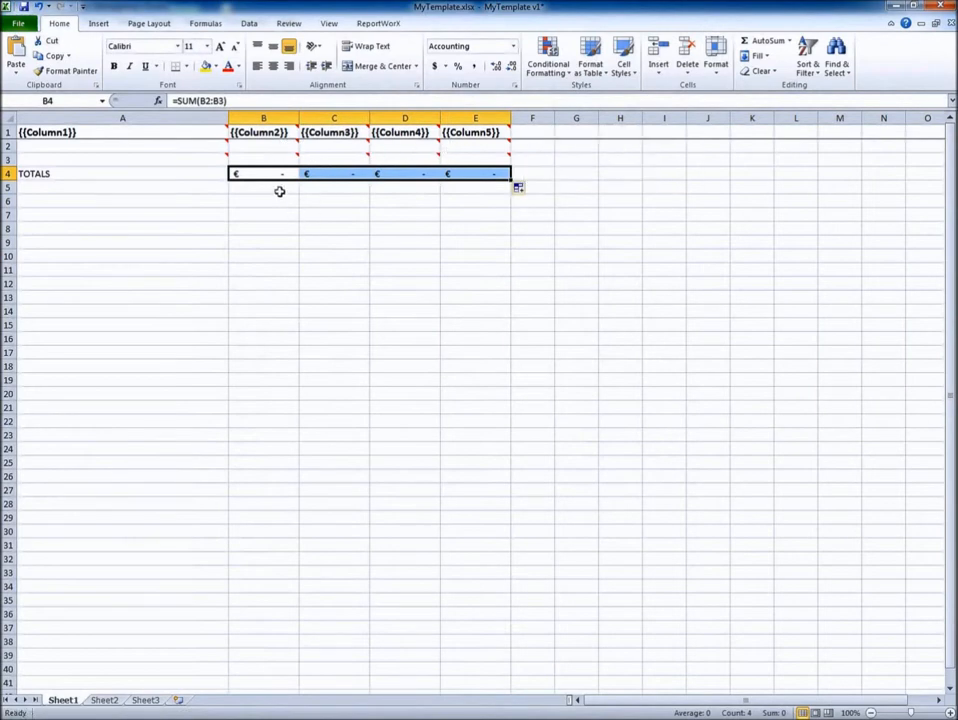
Draw a double-line border along the top edge of cells B4:E4 and leave border drawing mode
click(185, 66)
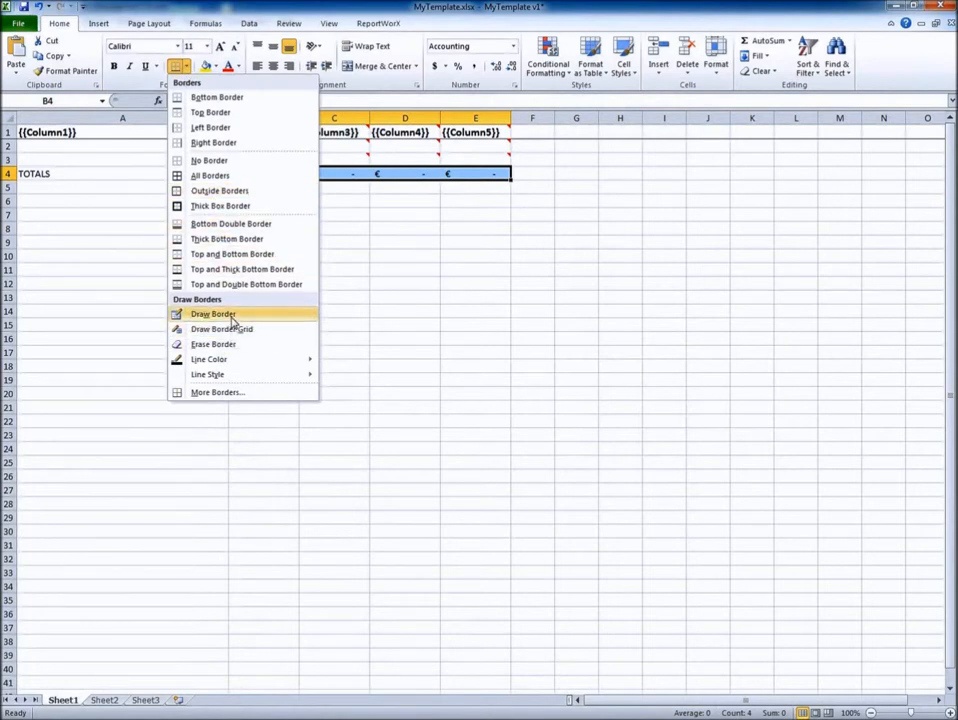
mouse_move(277, 378)
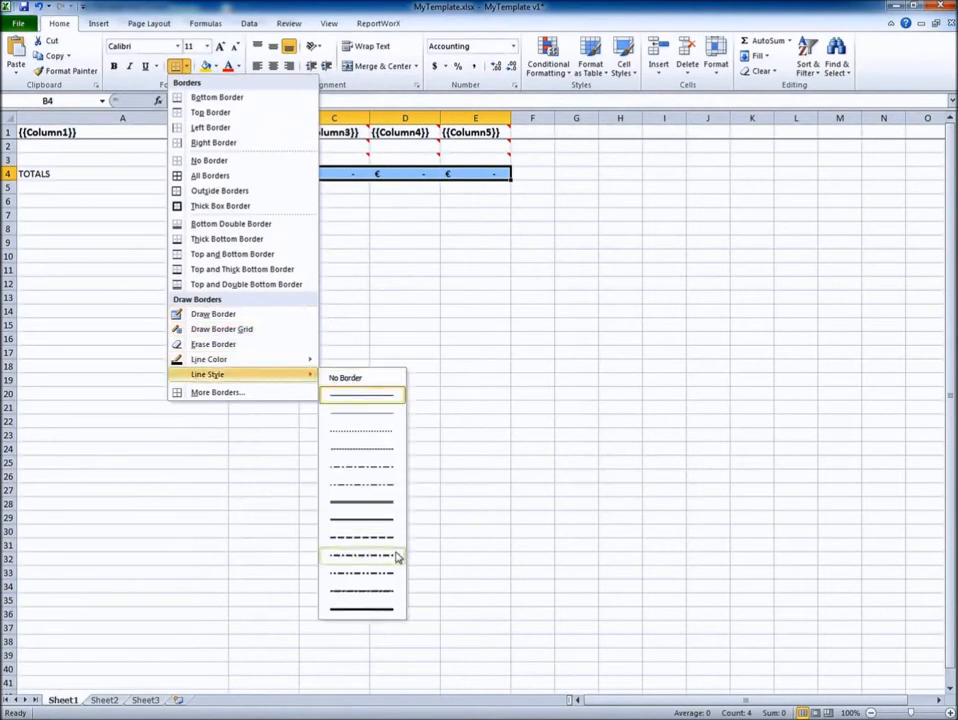
click(370, 505)
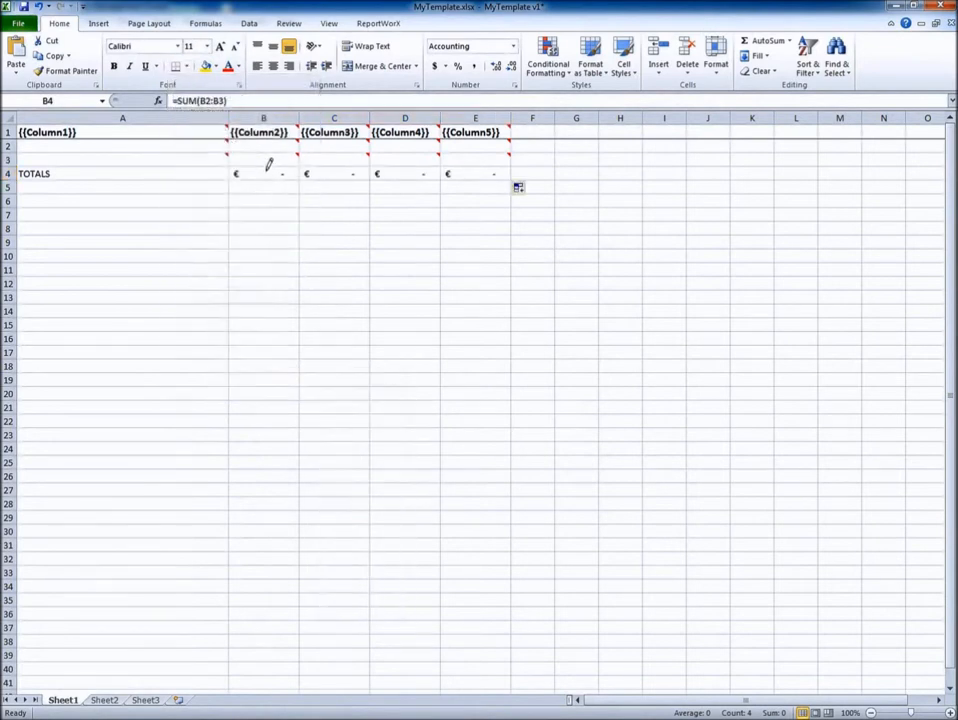
drag(265, 162, 459, 157)
click(186, 66)
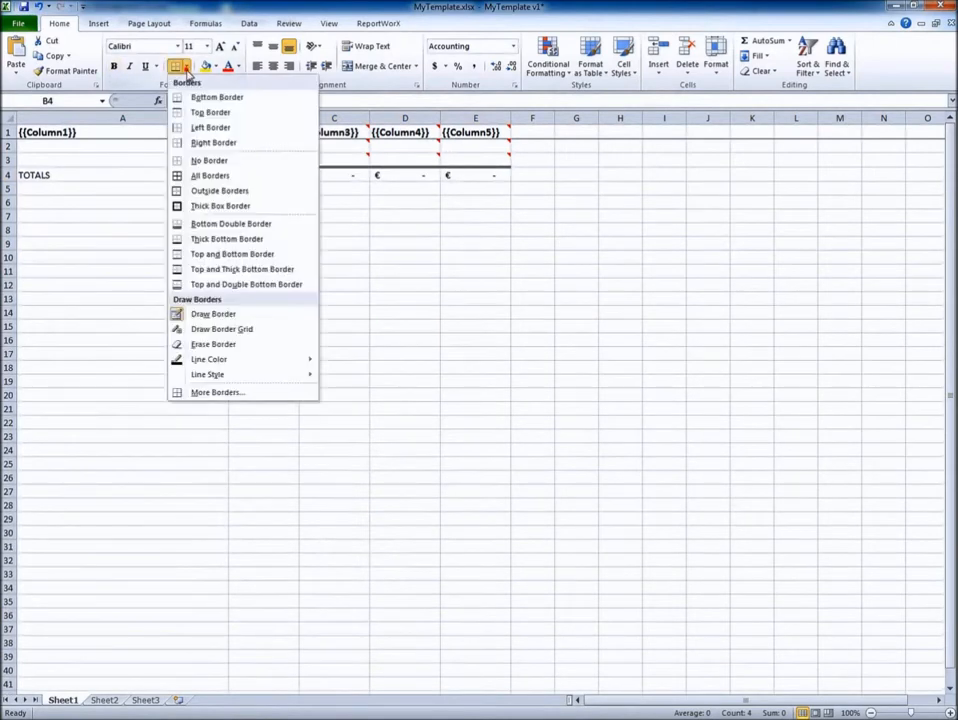
click(218, 314)
Make the totals row, cells A4:E4, bold
drag(113, 175, 447, 175)
click(113, 66)
click(137, 132)
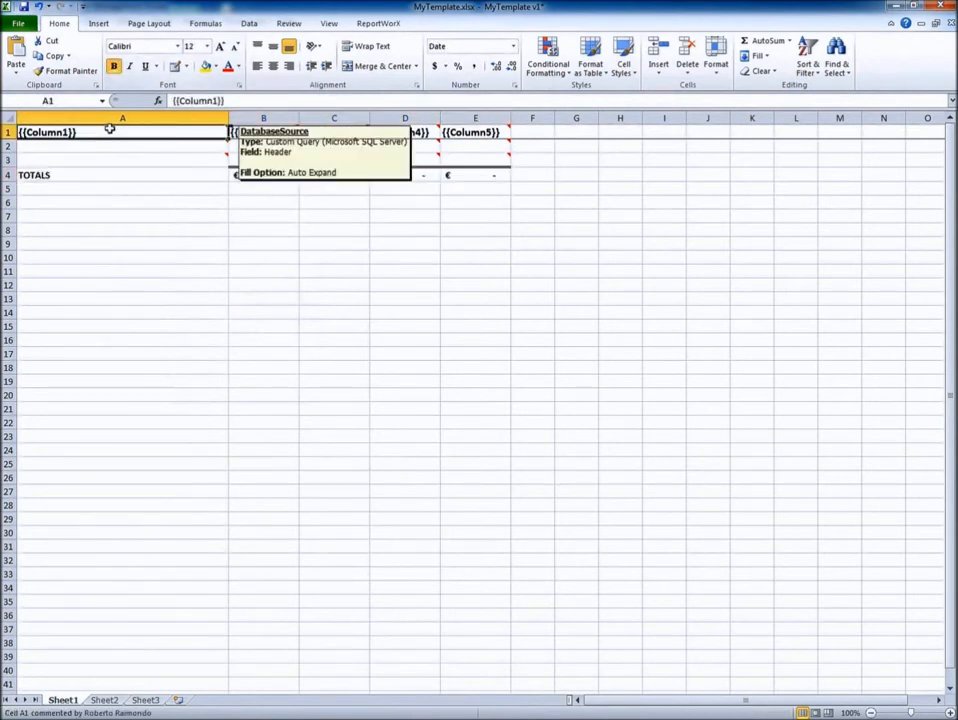
Save the template, commit its changes to the configuration database immediately, and close the template editor
click(23, 7)
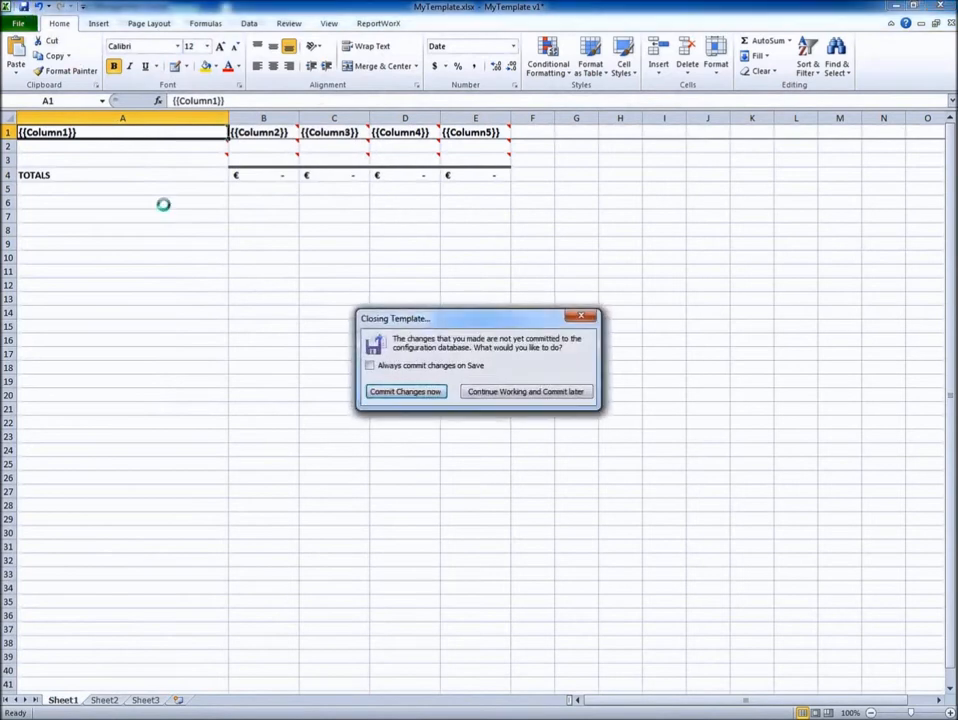
click(405, 392)
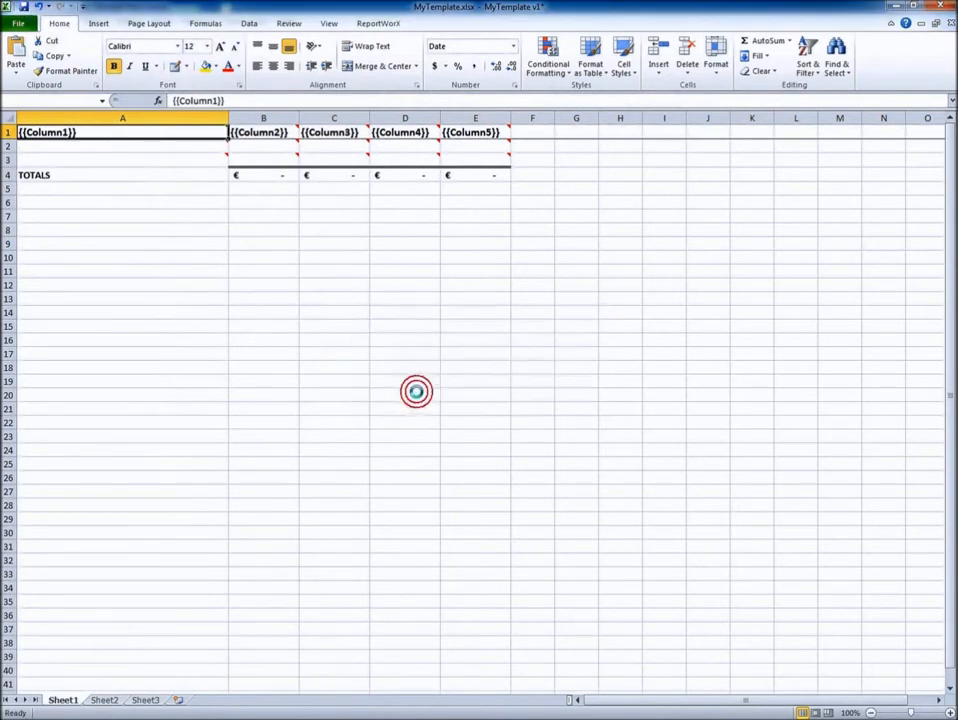
click(945, 8)
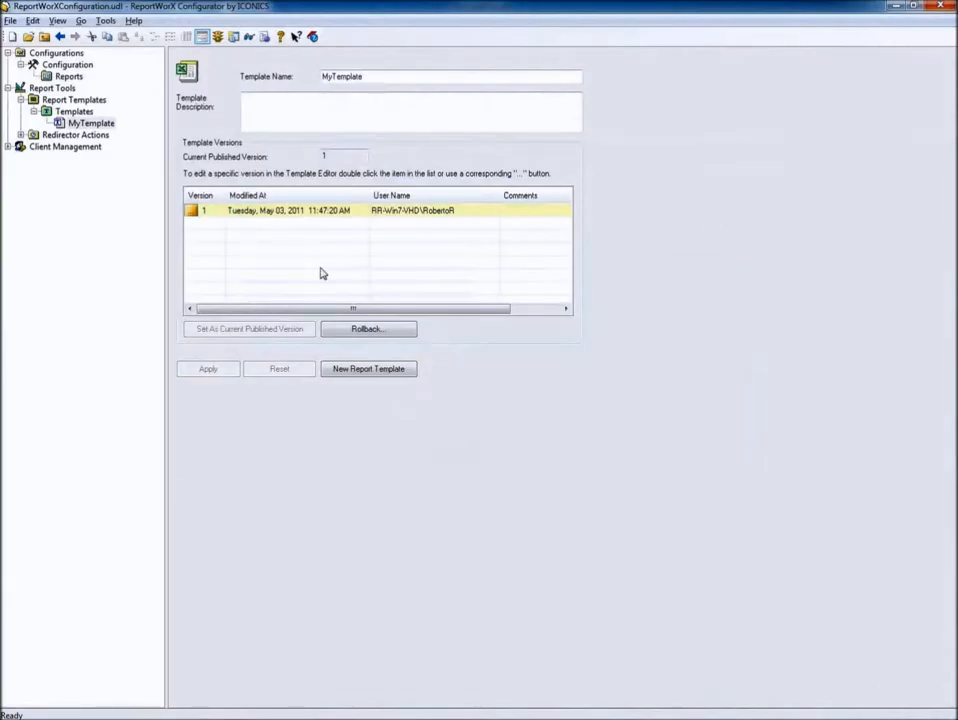
Create a new report object under Reports, name it MyReport and enable it
right_click(69, 80)
mouse_move(100, 84)
click(236, 84)
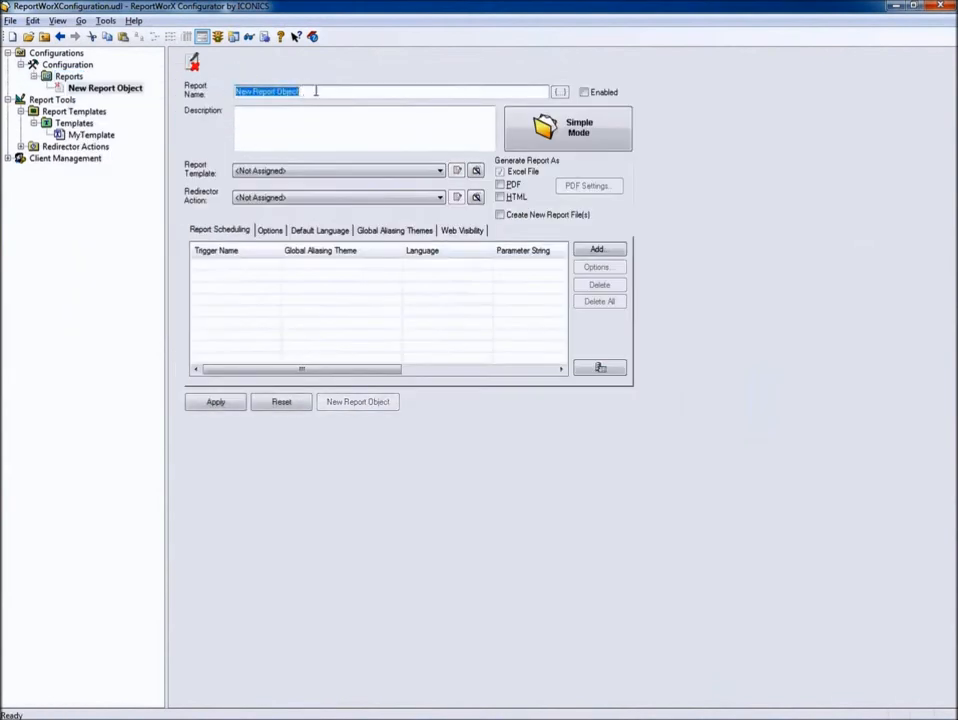
text(MyRep)
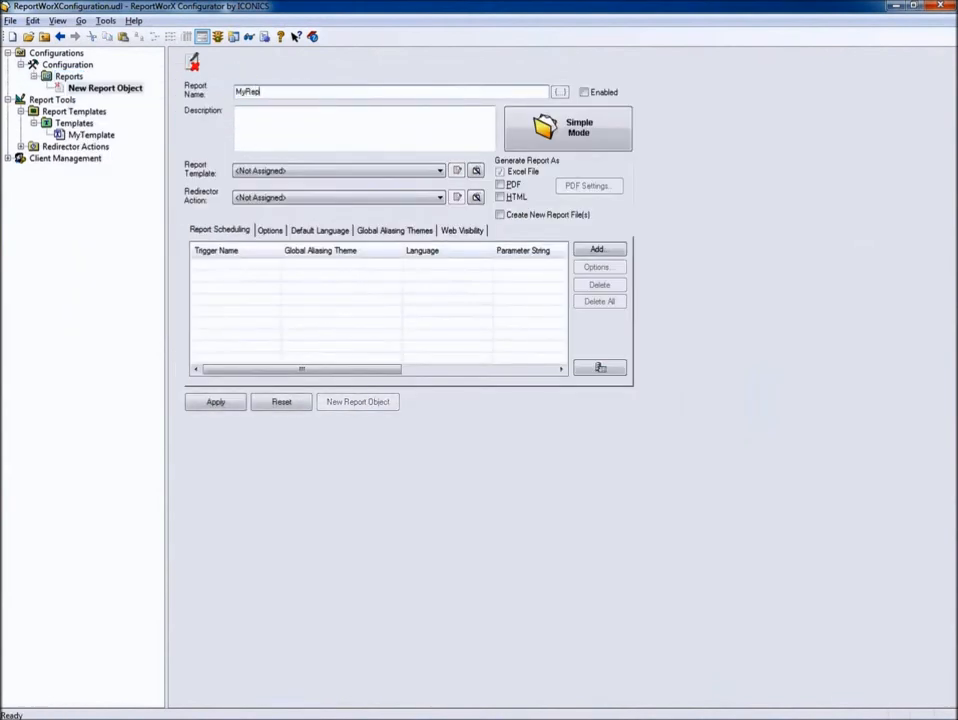
click(584, 93)
Assign Templates.MyTemplate as the report template and apply the report, notifying the Report Engine right away
click(276, 171)
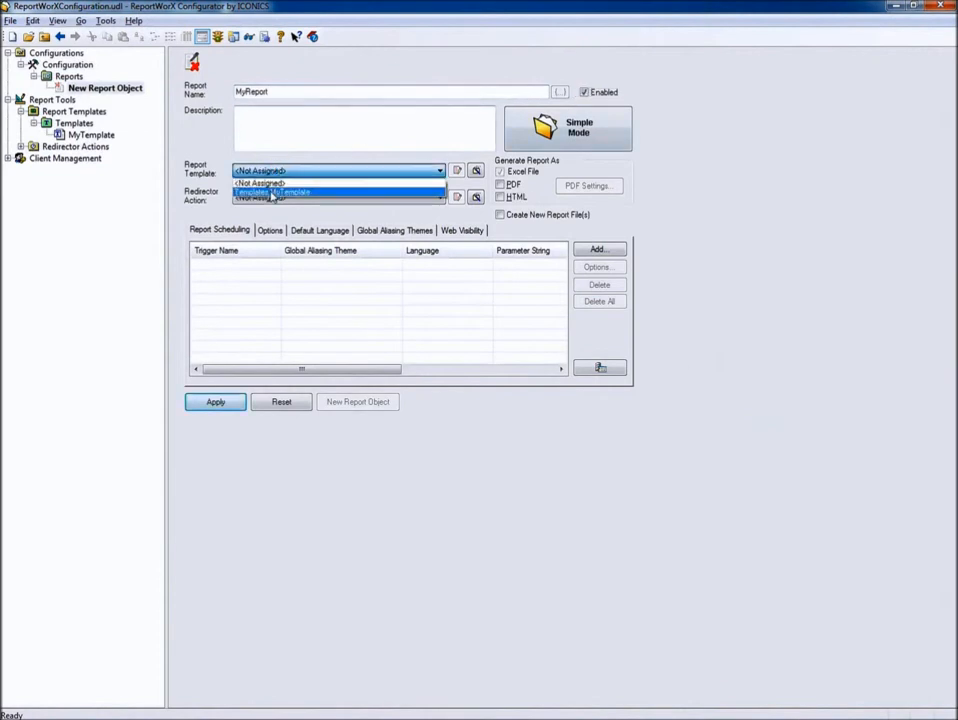
click(274, 192)
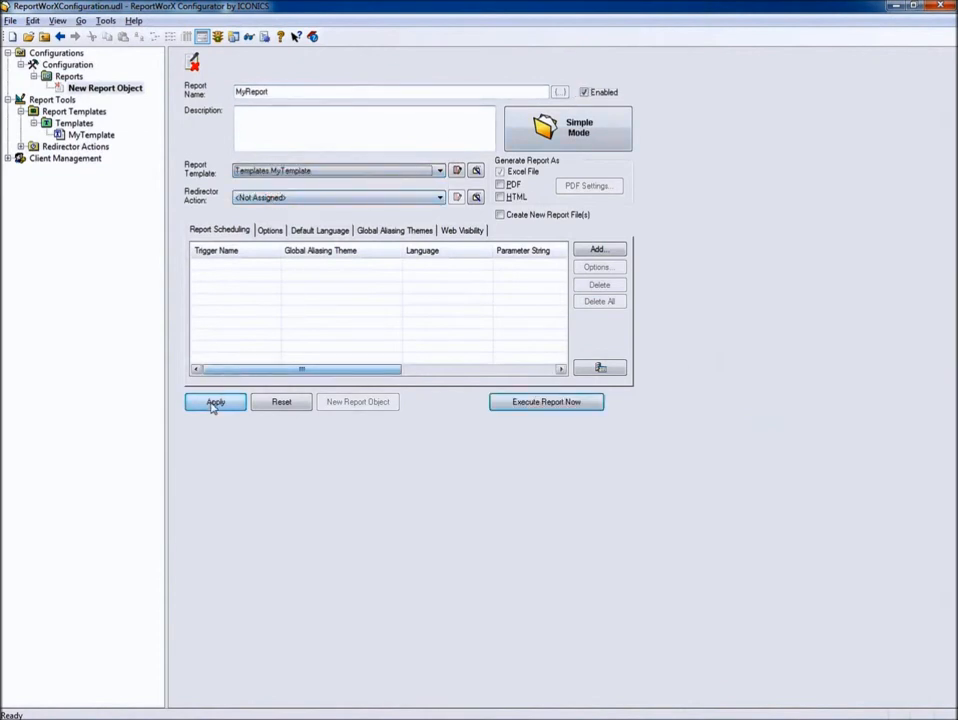
click(214, 403)
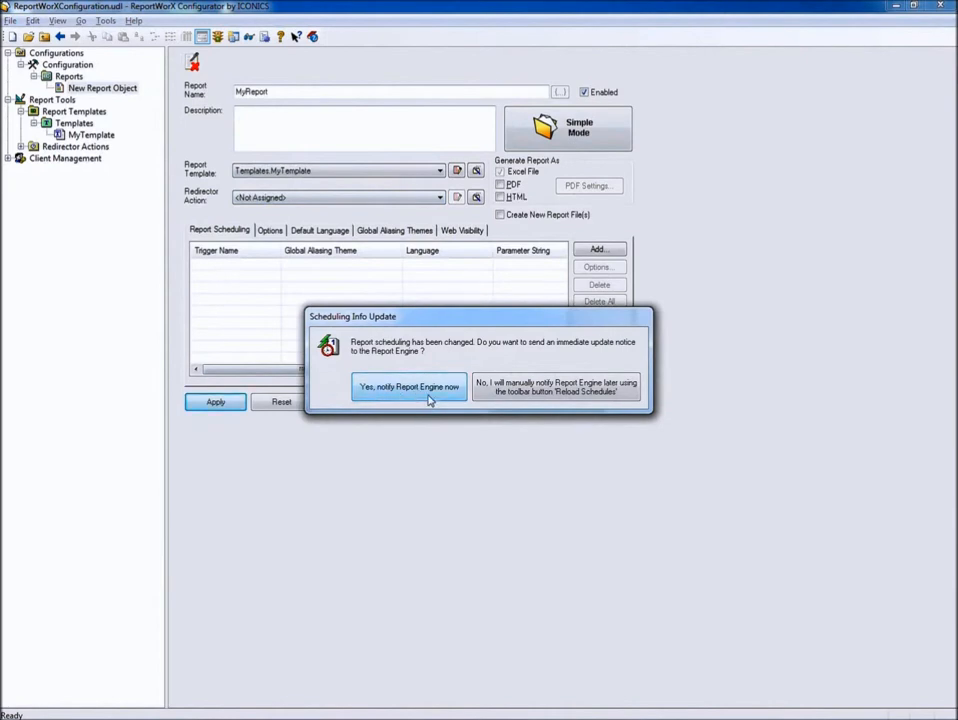
click(430, 400)
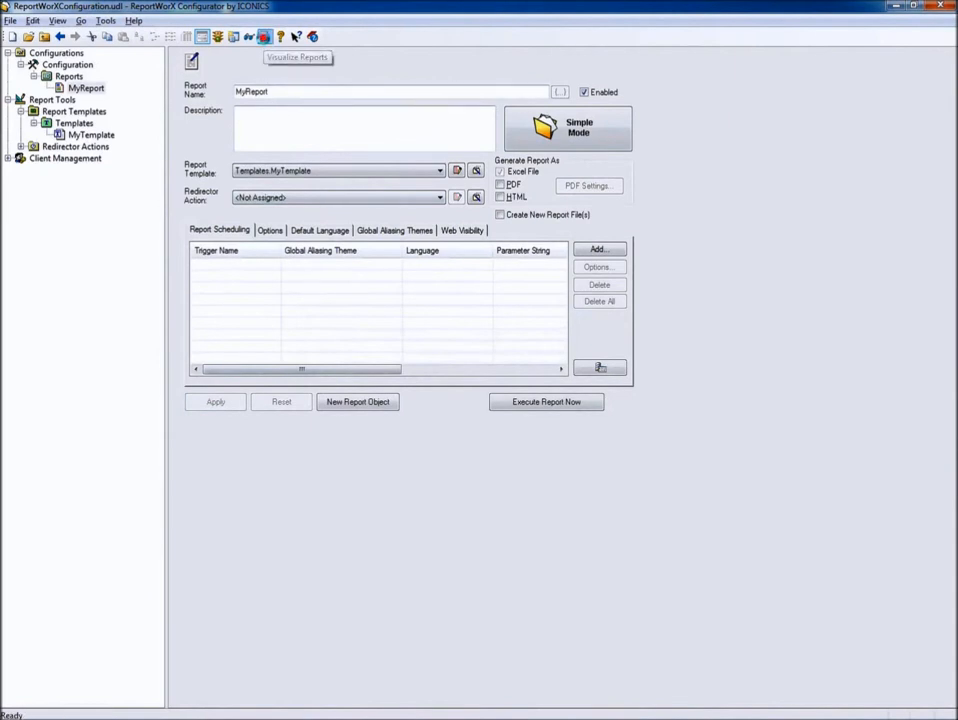
Visualize the reports in the Unified Web Interface and open MyReport under ReportWorX Reports
click(264, 38)
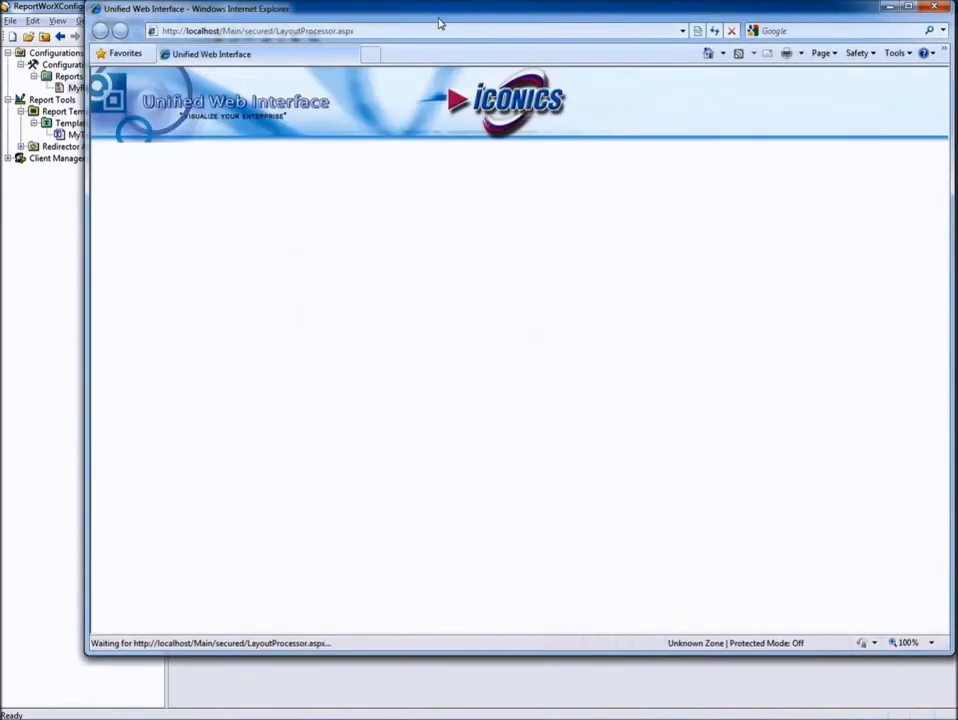
drag(438, 20, 396, 38)
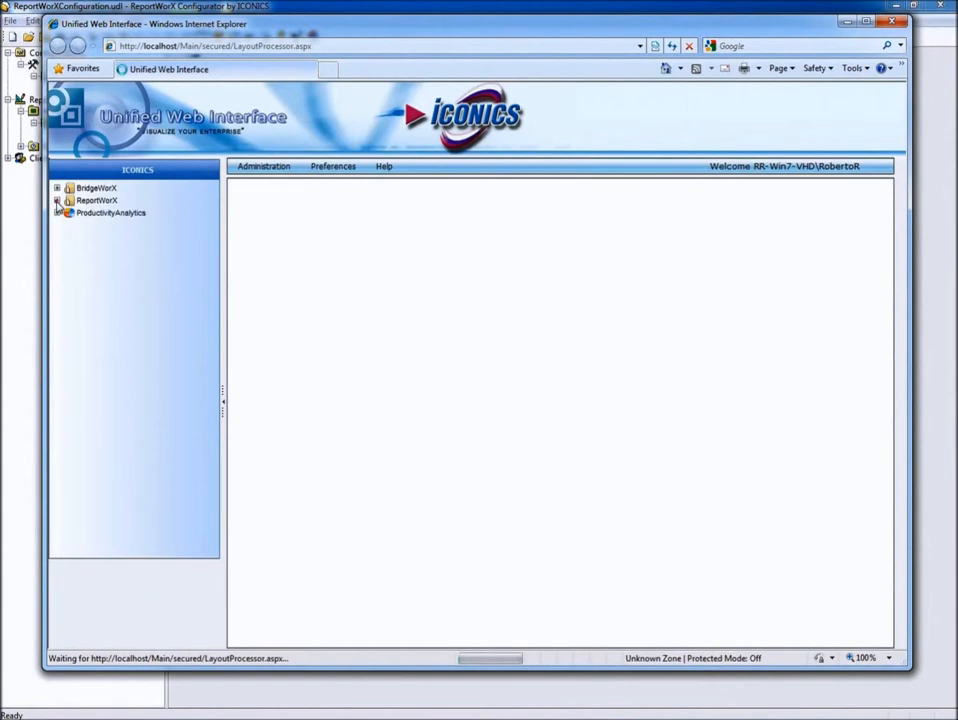
click(57, 201)
click(68, 213)
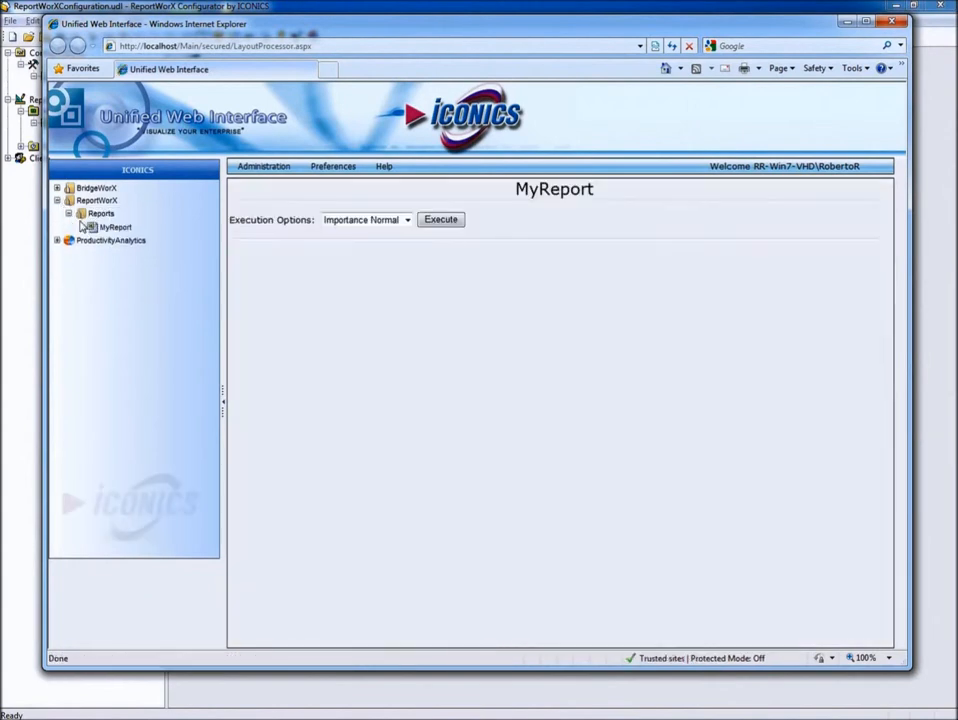
click(113, 228)
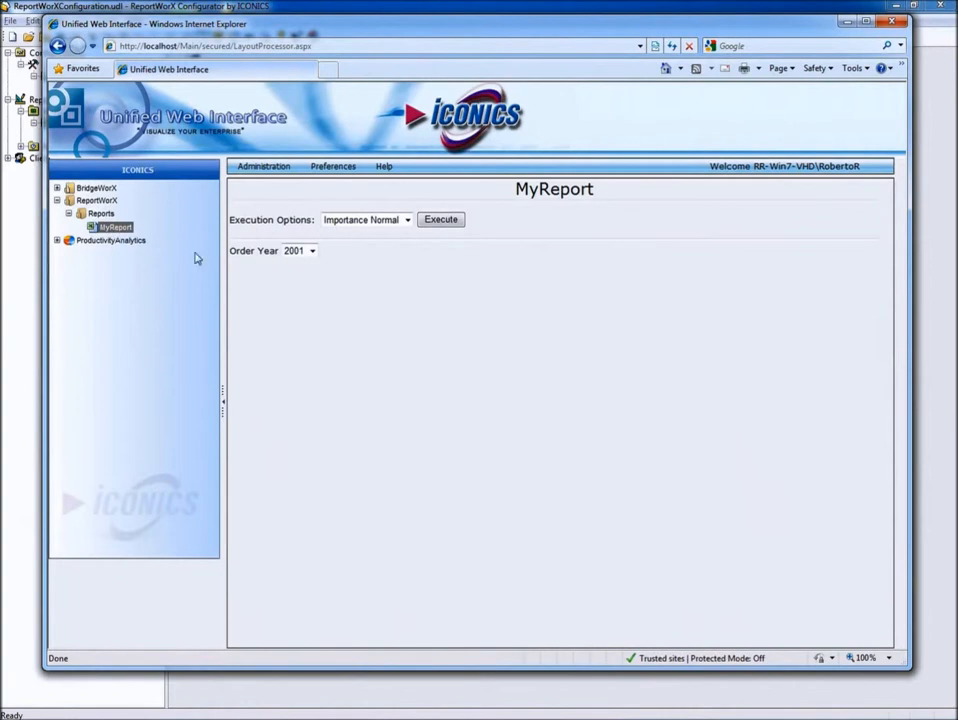
Execute MyReport for Order Year 2001 and open the generated report for viewing
click(312, 251)
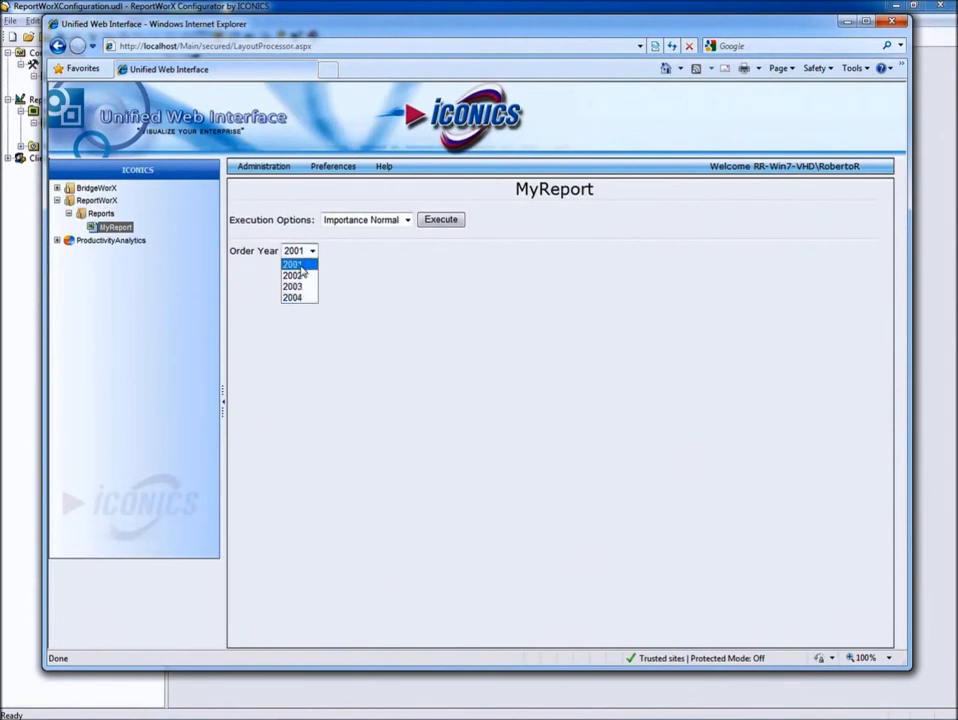
click(301, 267)
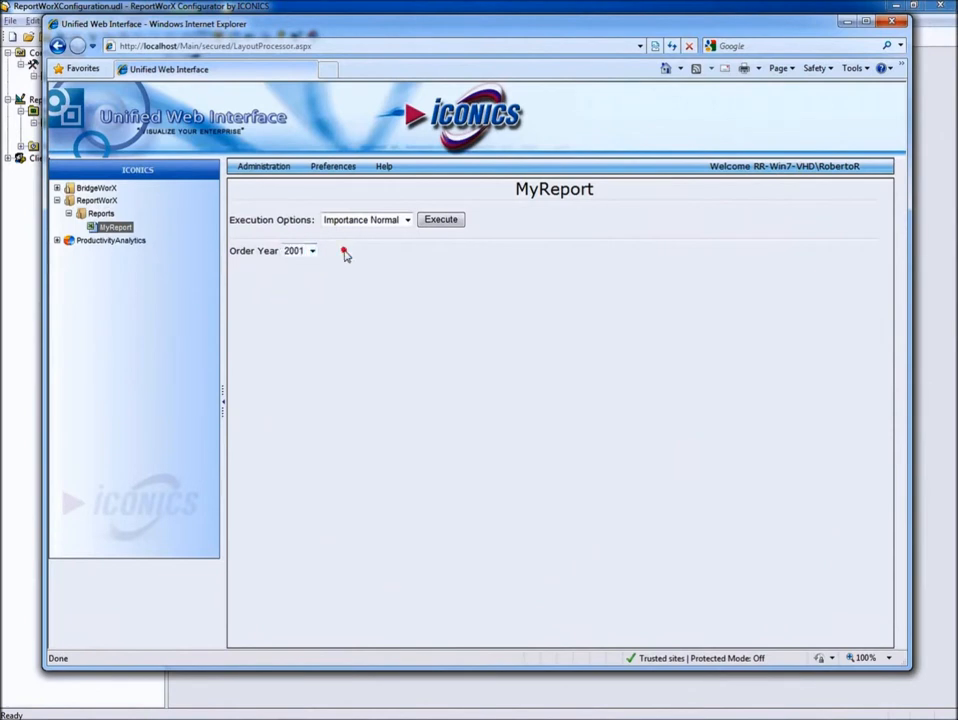
click(440, 222)
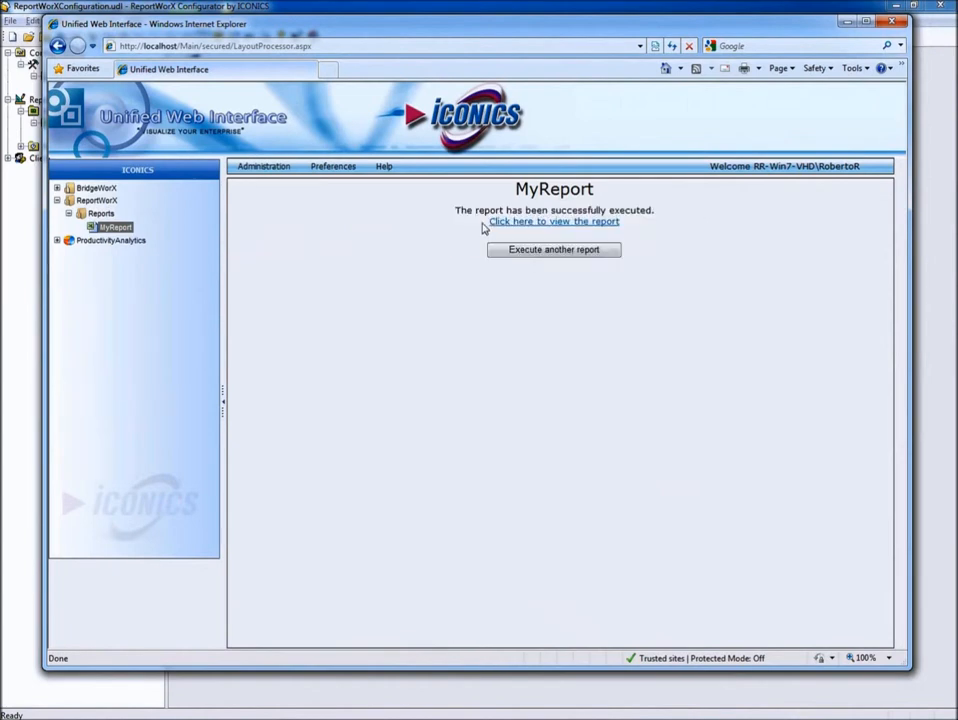
click(527, 222)
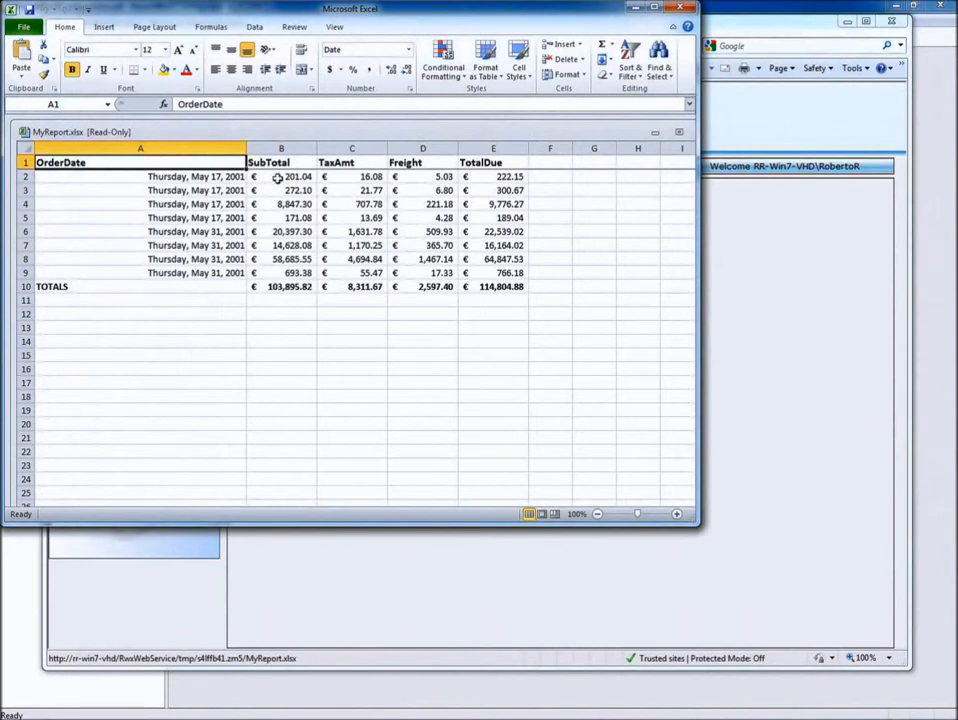
Examine the SubTotal sum in the totals row of the 2001 report, enlarge the sheet view, and close the report
click(287, 288)
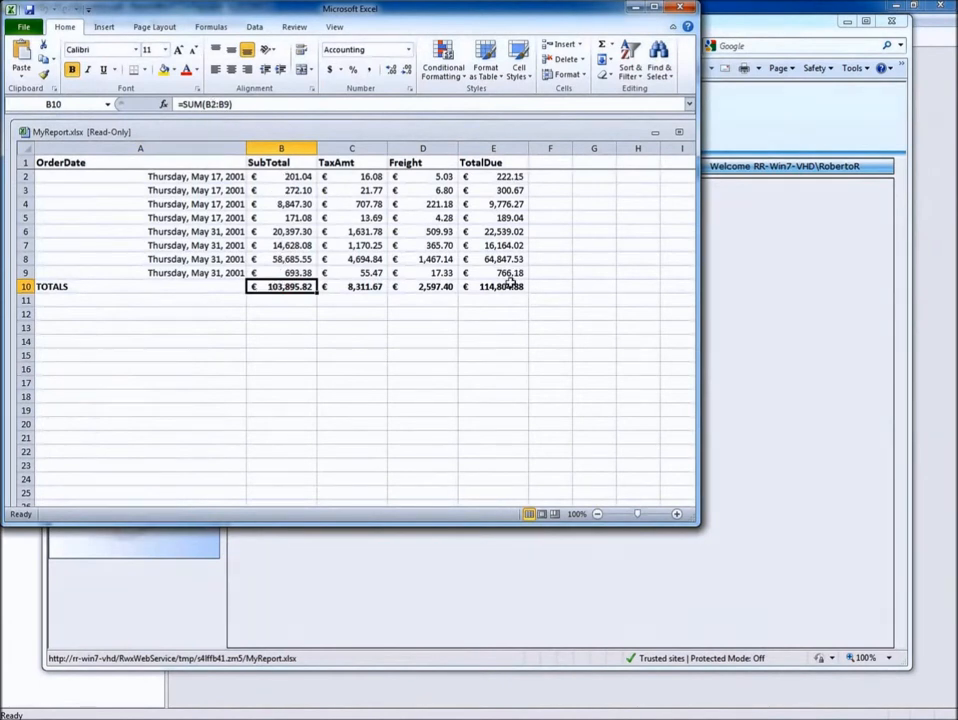
double_click(272, 133)
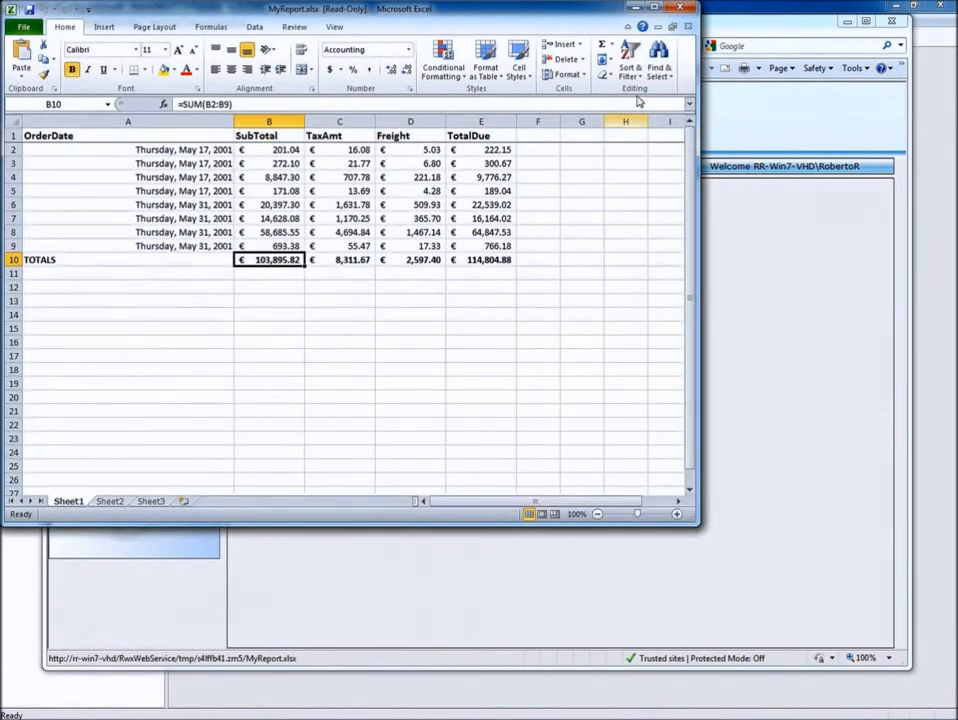
click(680, 10)
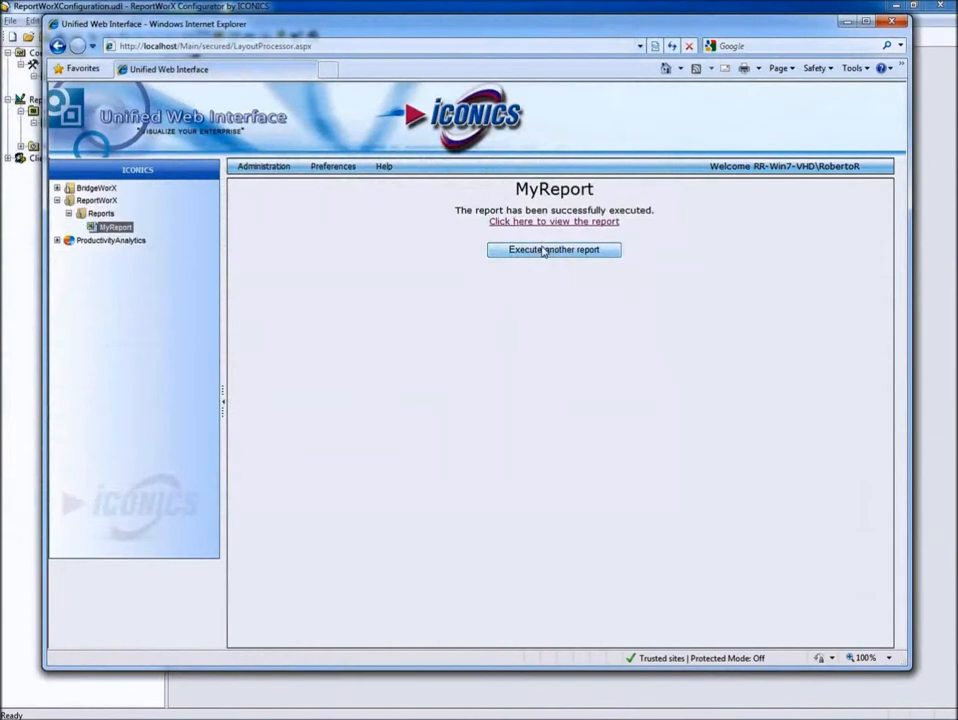
Execute another MyReport for Order Year 2002 and open the generated report for viewing
click(543, 251)
click(312, 251)
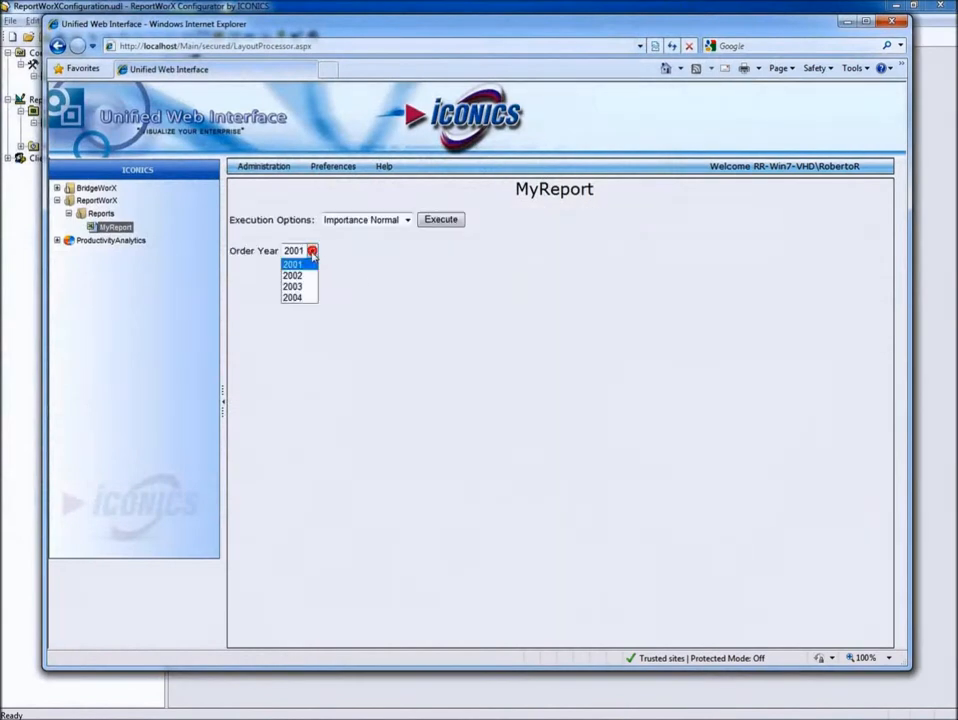
click(300, 276)
click(443, 220)
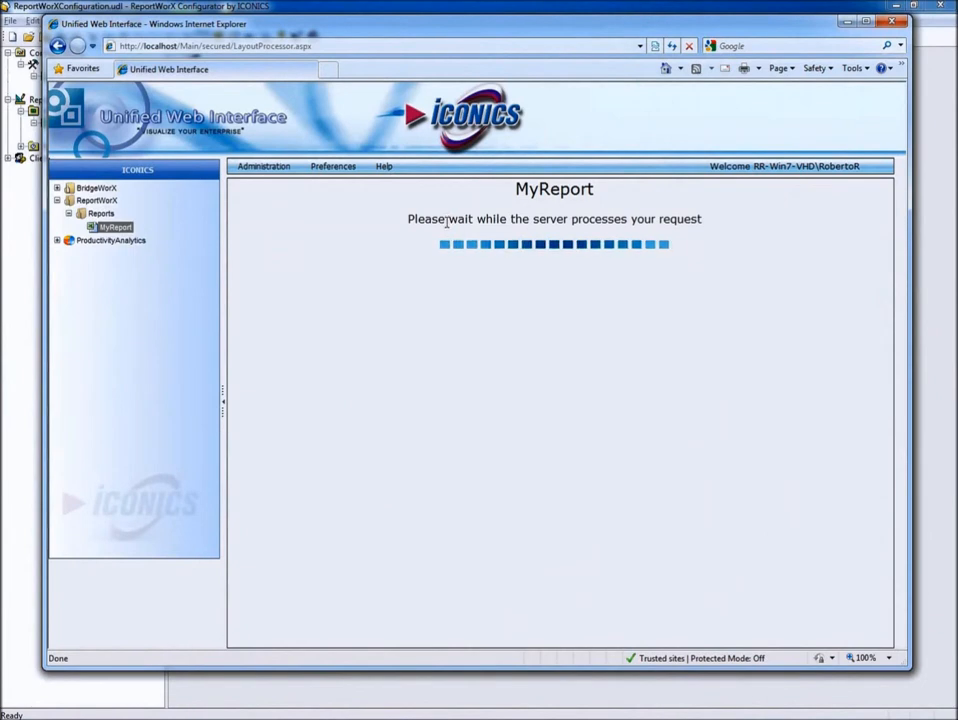
click(542, 222)
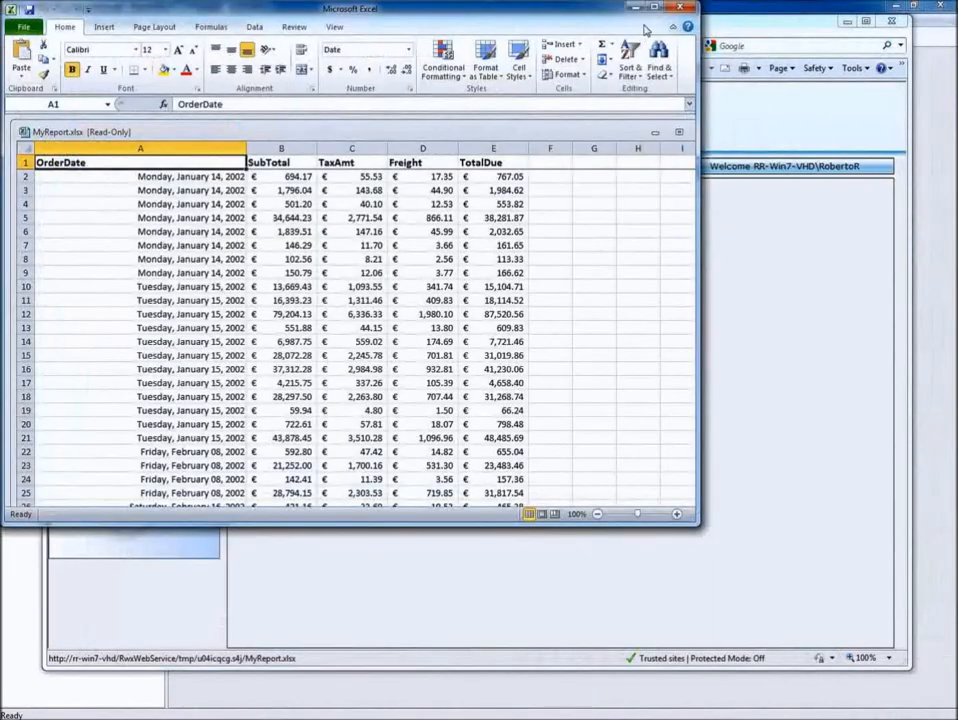
Maximize the 2002 report and review its purchase orders down to the TOTALS row
click(656, 12)
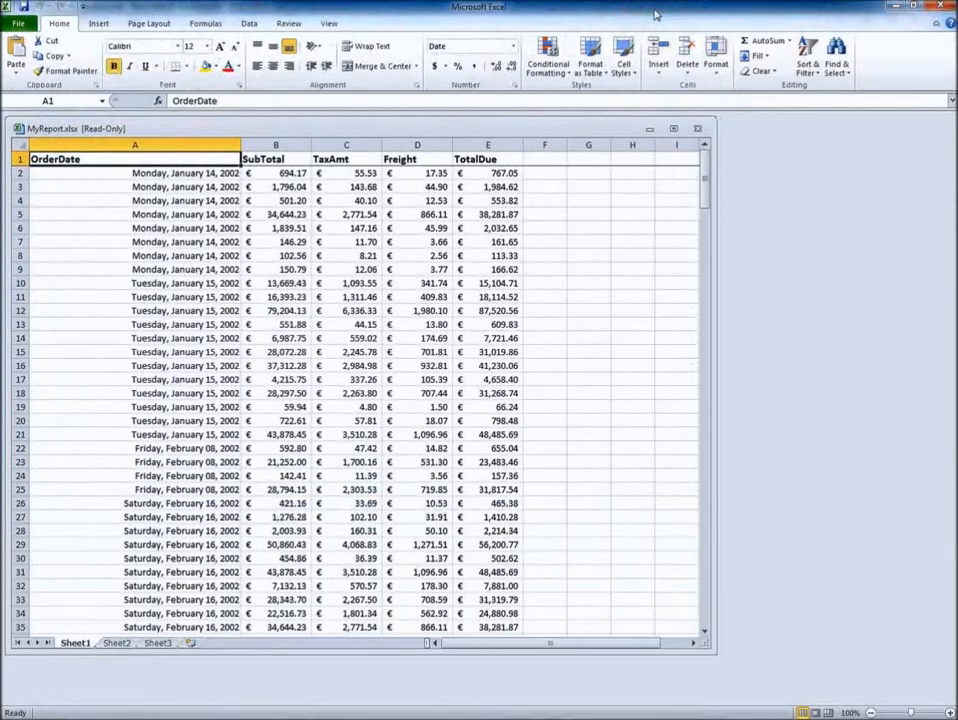
click(676, 130)
drag(950, 163, 948, 641)
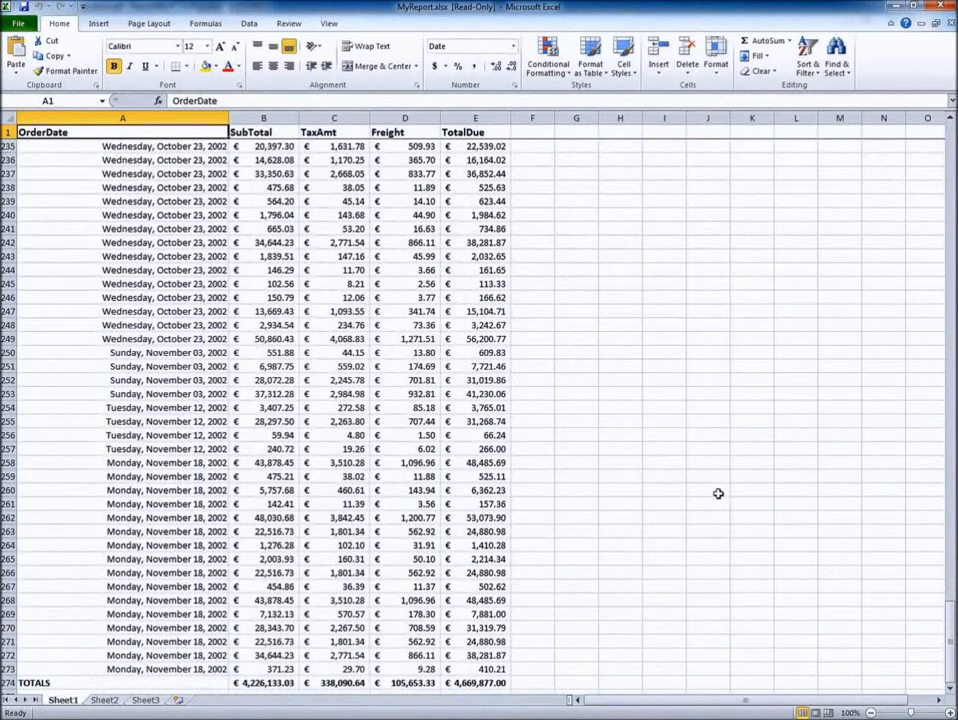